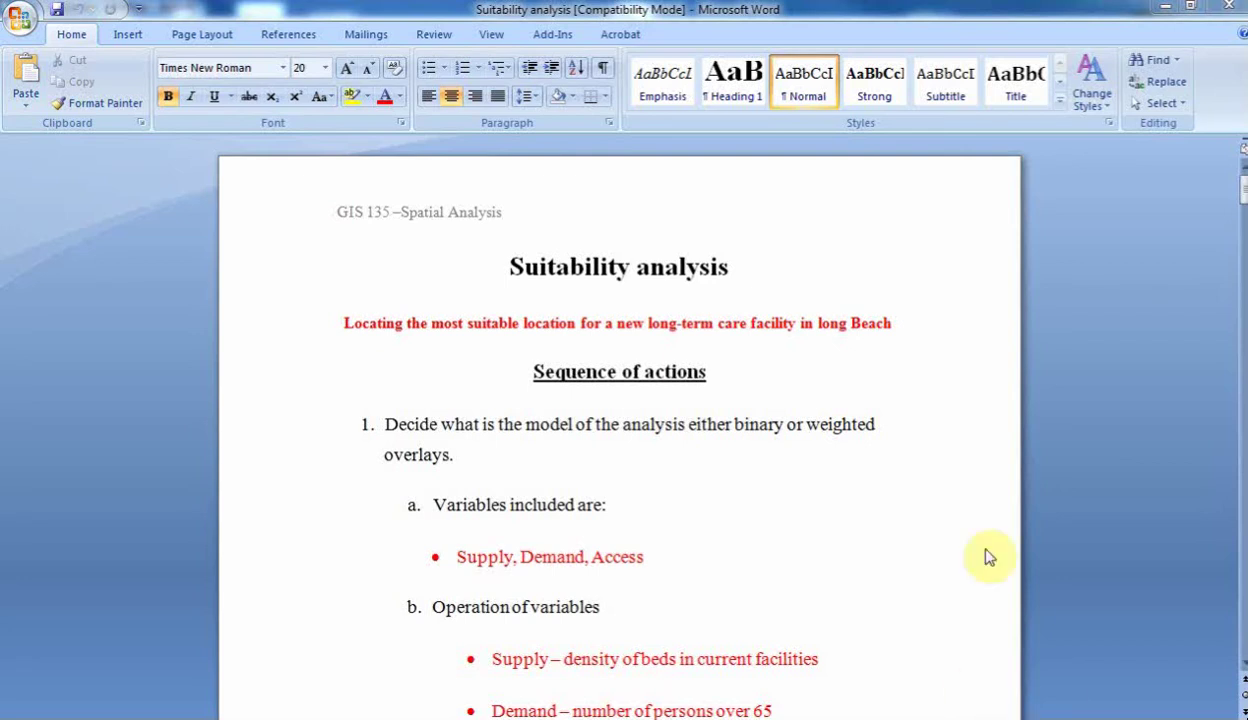
Scroll through the Suitability analysis document, from the (Demand − Supply) / Access formula to the reclassification steps
scroll(676, 571, "down", 2)
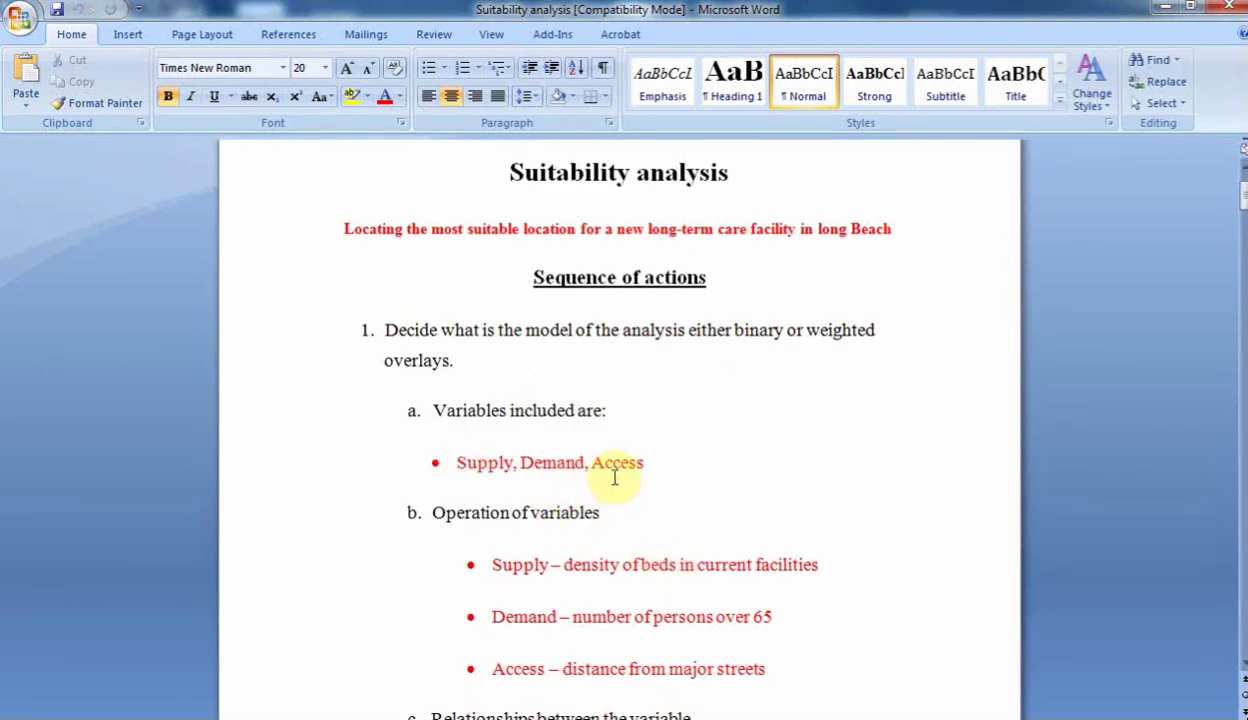
scroll(565, 535, "down", 1)
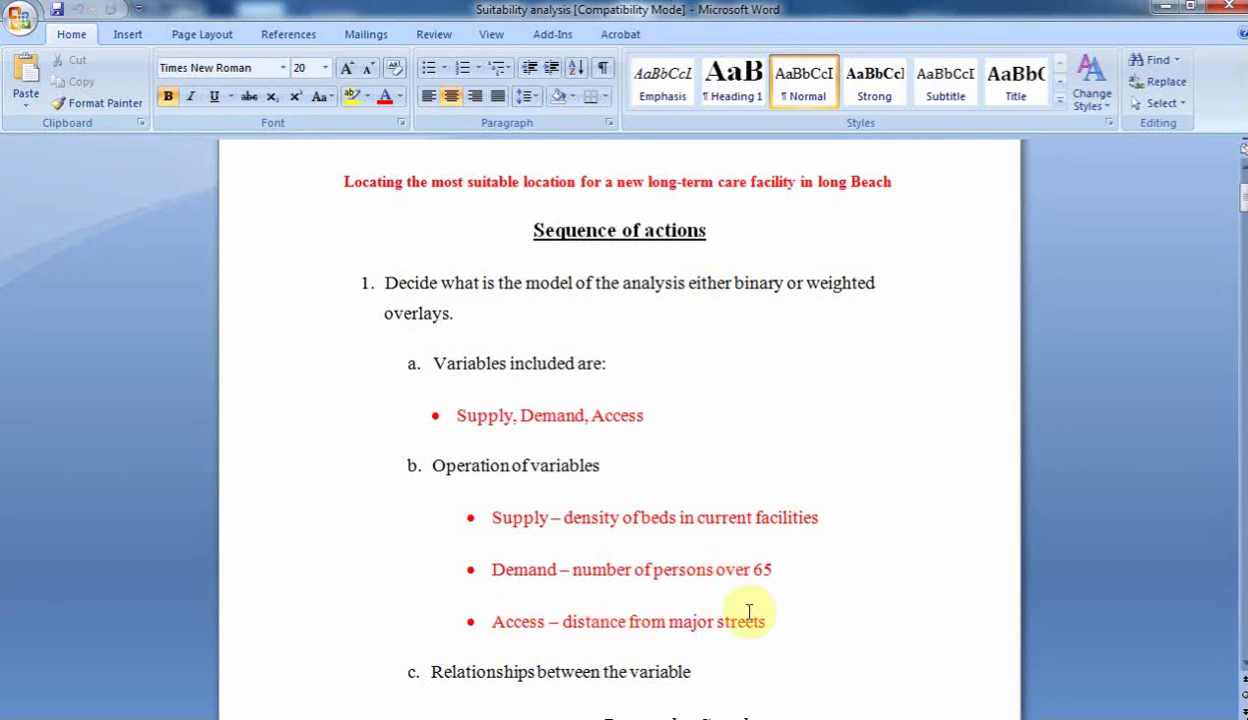
scroll(749, 612, "down", 3)
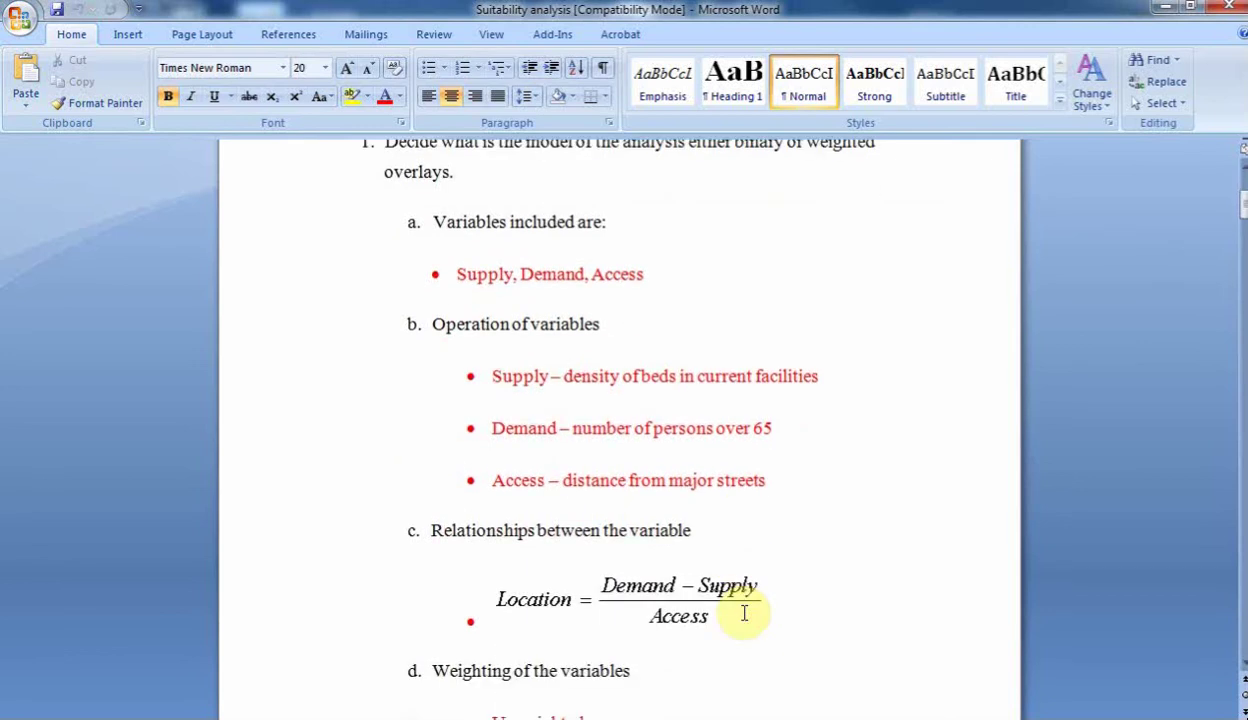
scroll(744, 613, "down", 1)
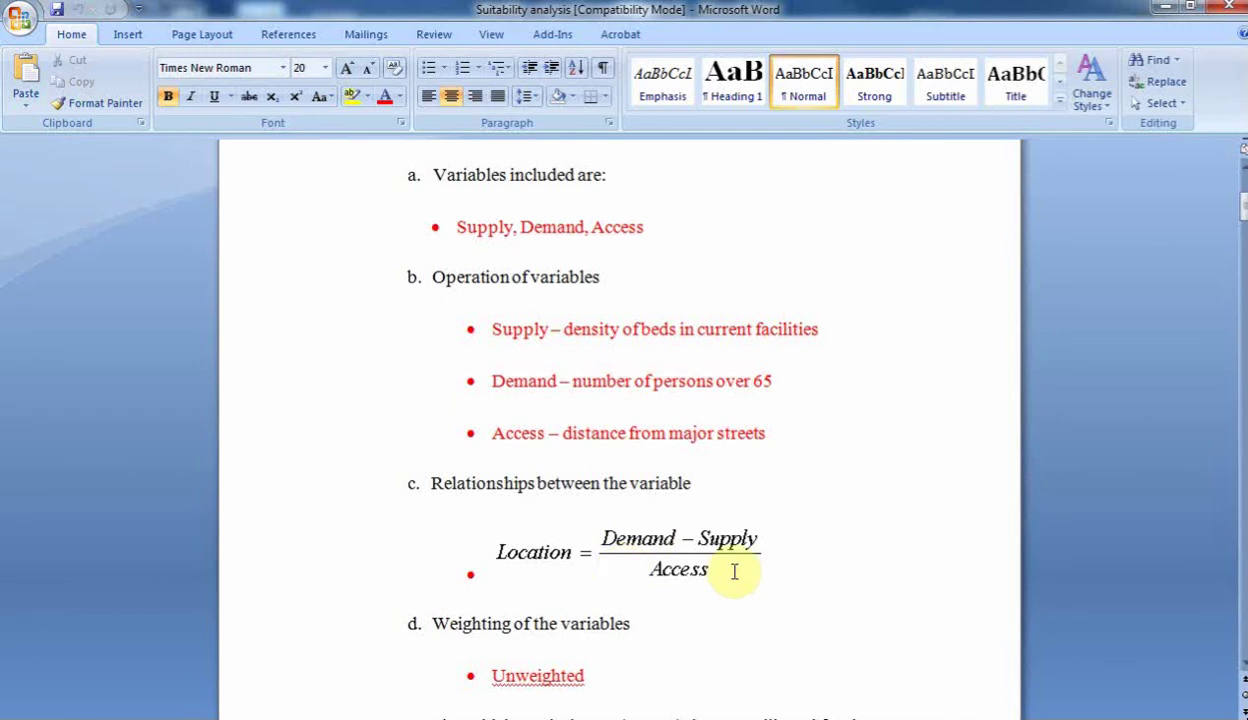
scroll(734, 571, "down", 4)
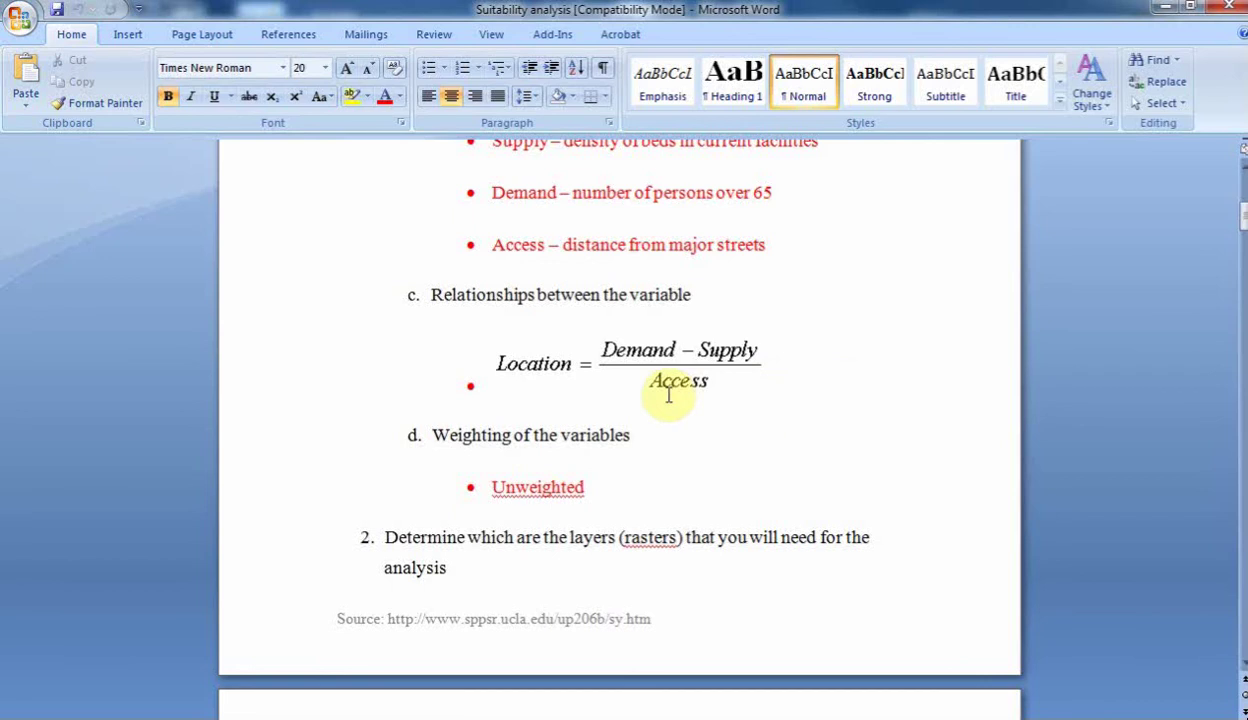
scroll(662, 490, "down", 3)
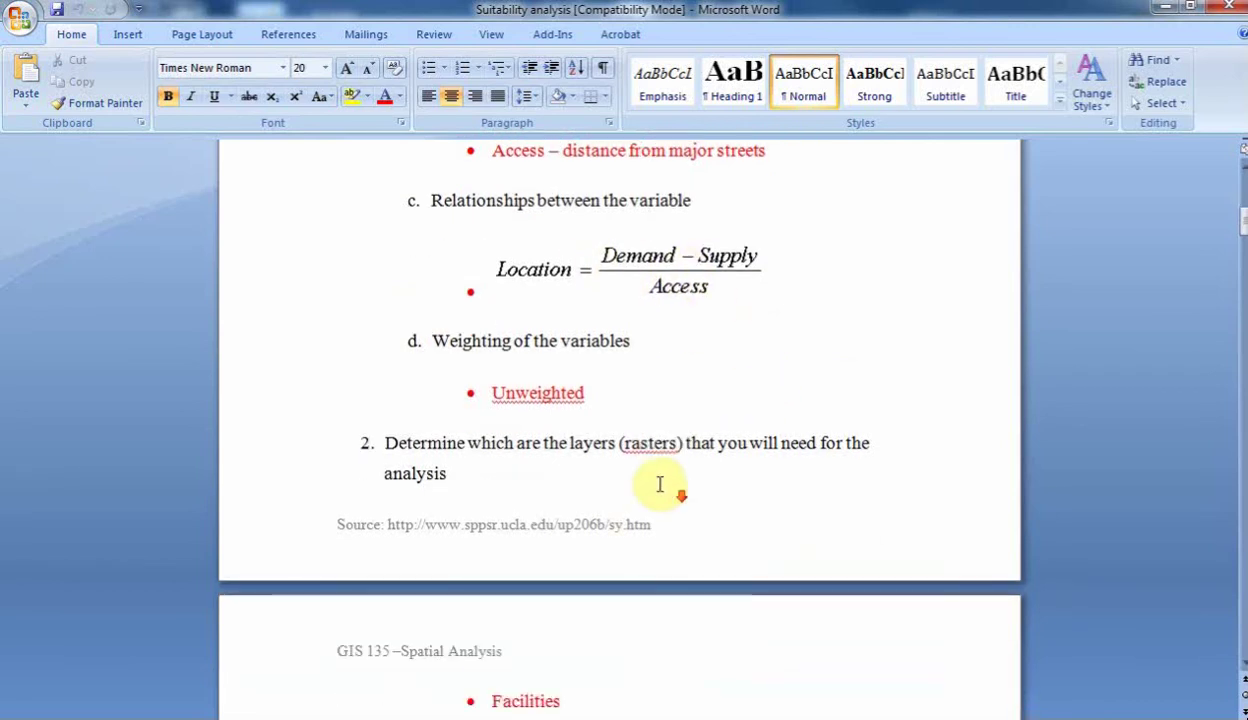
scroll(662, 490, "down", 6)
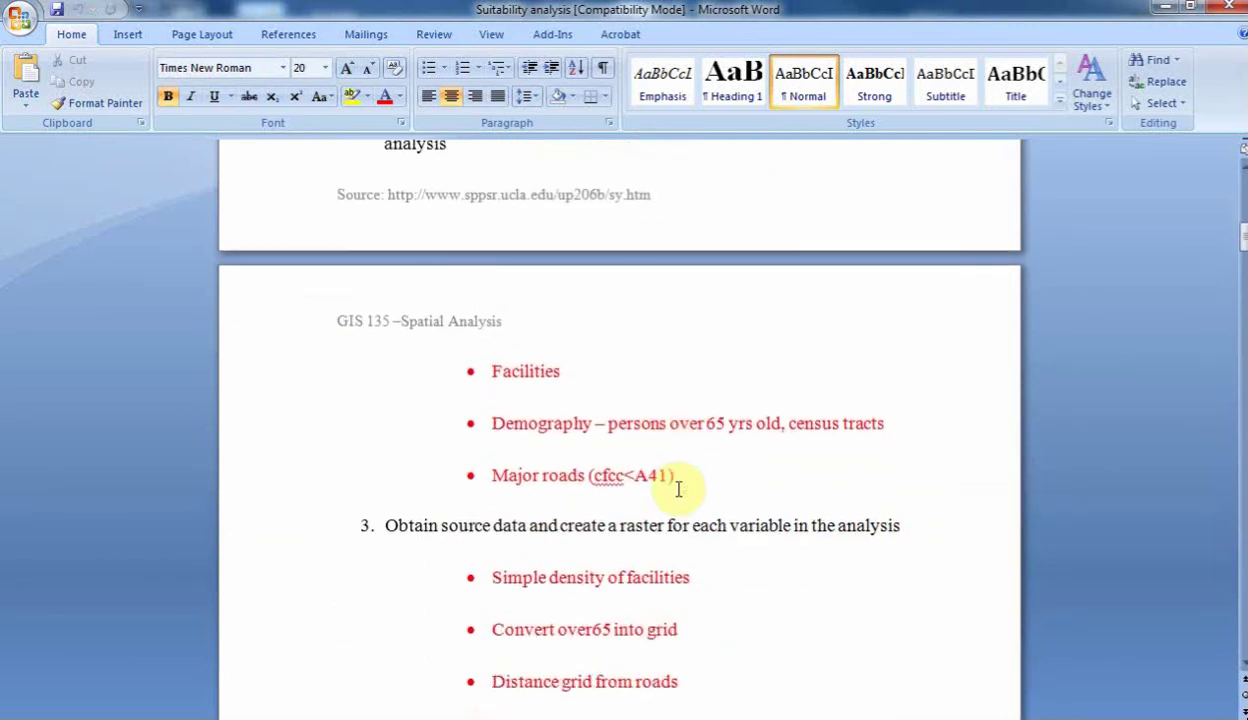
scroll(678, 489, "down", 2)
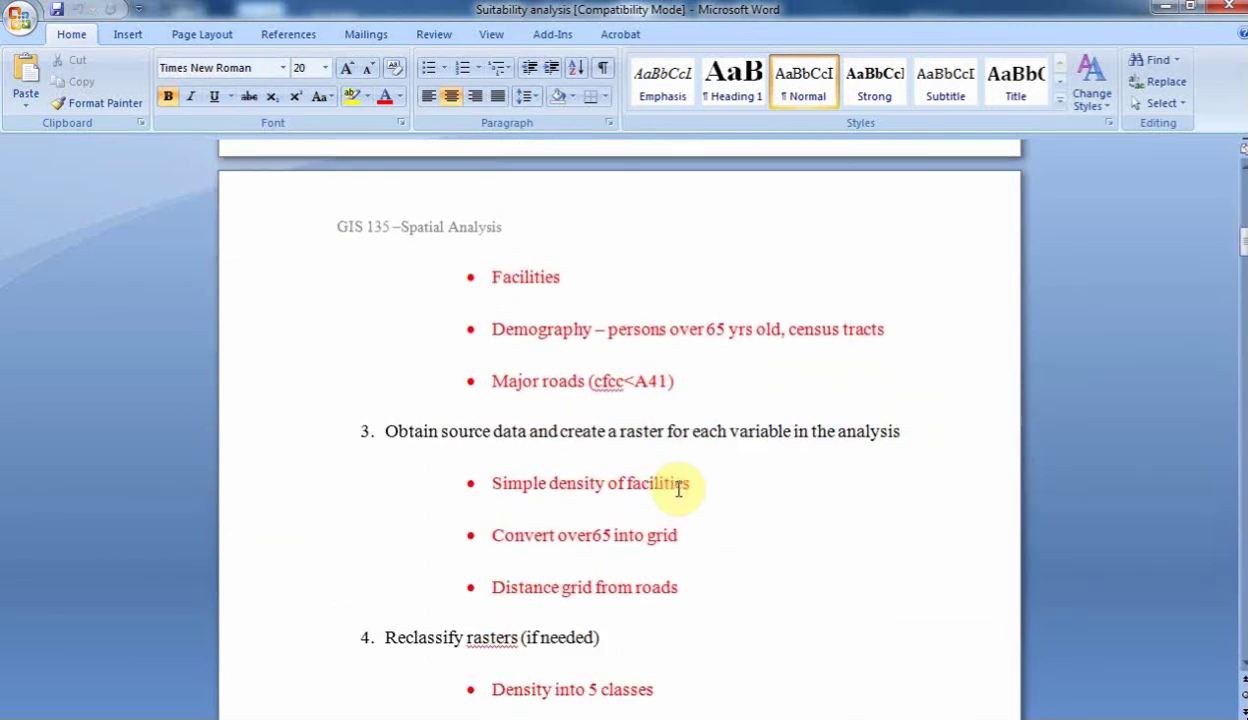
Move the Word window aside and enable the Spatial Analyst extension in ArcMap
left_click(1190, 9)
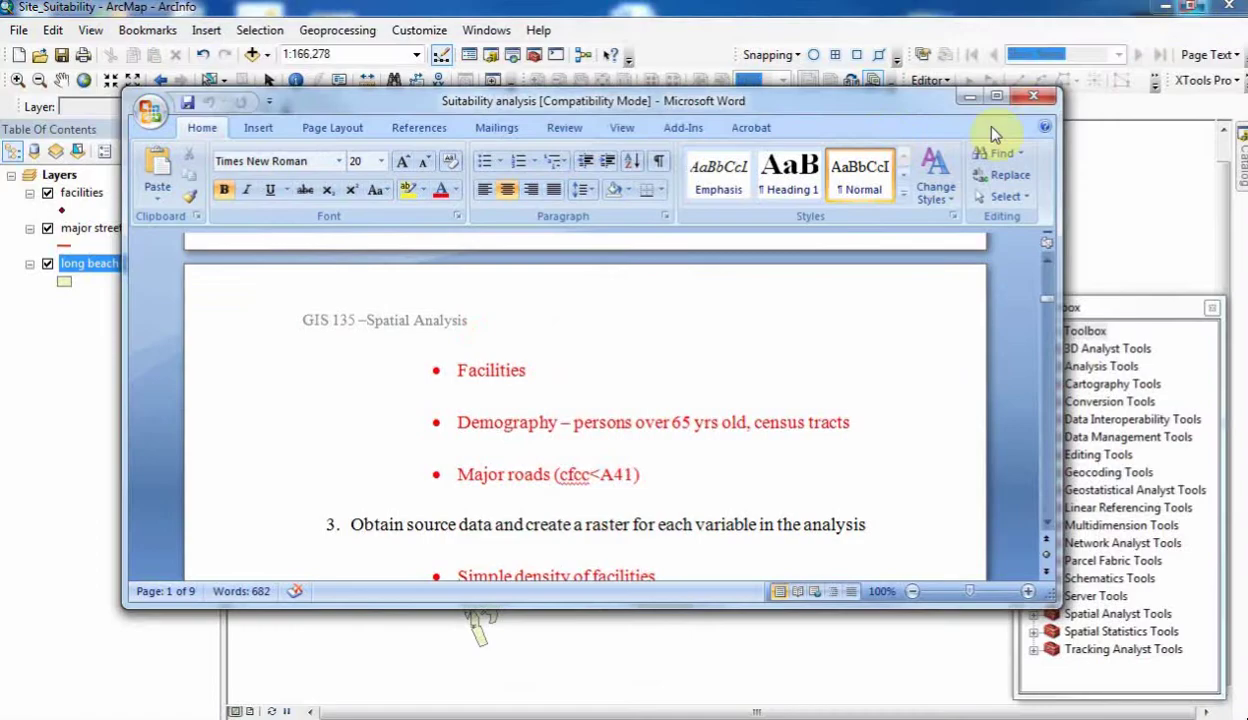
left_click(871, 104)
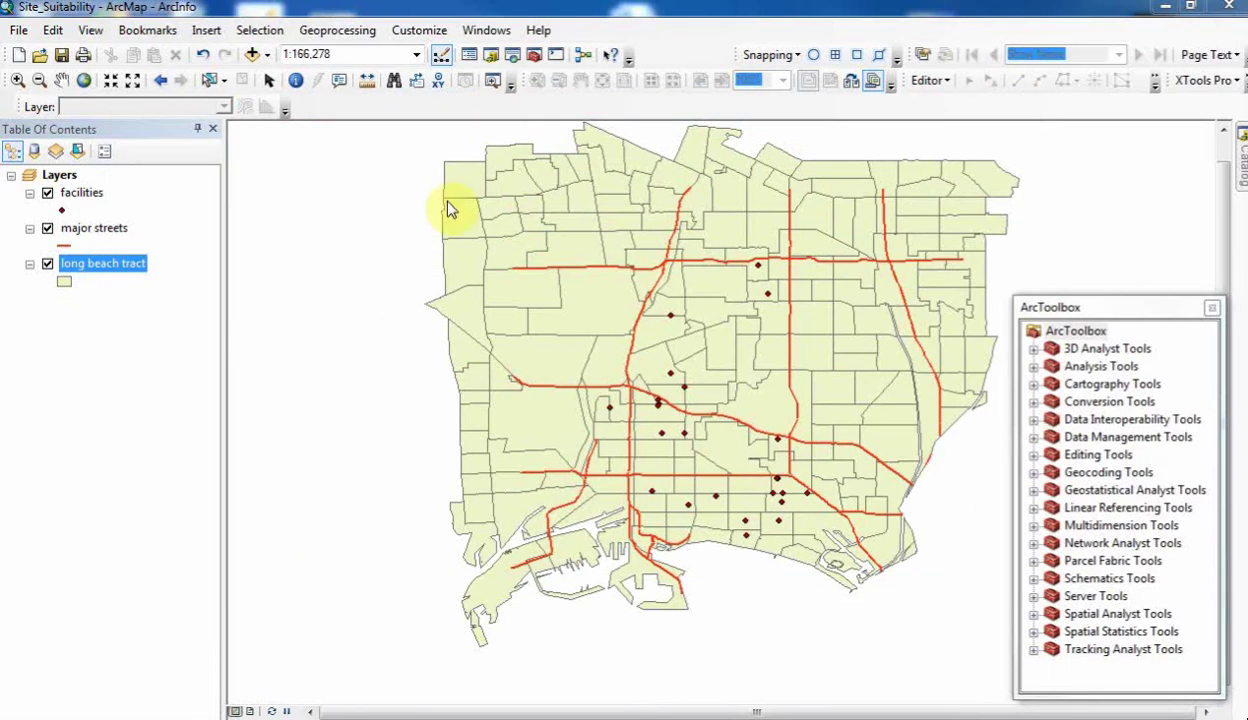
left_click(422, 30)
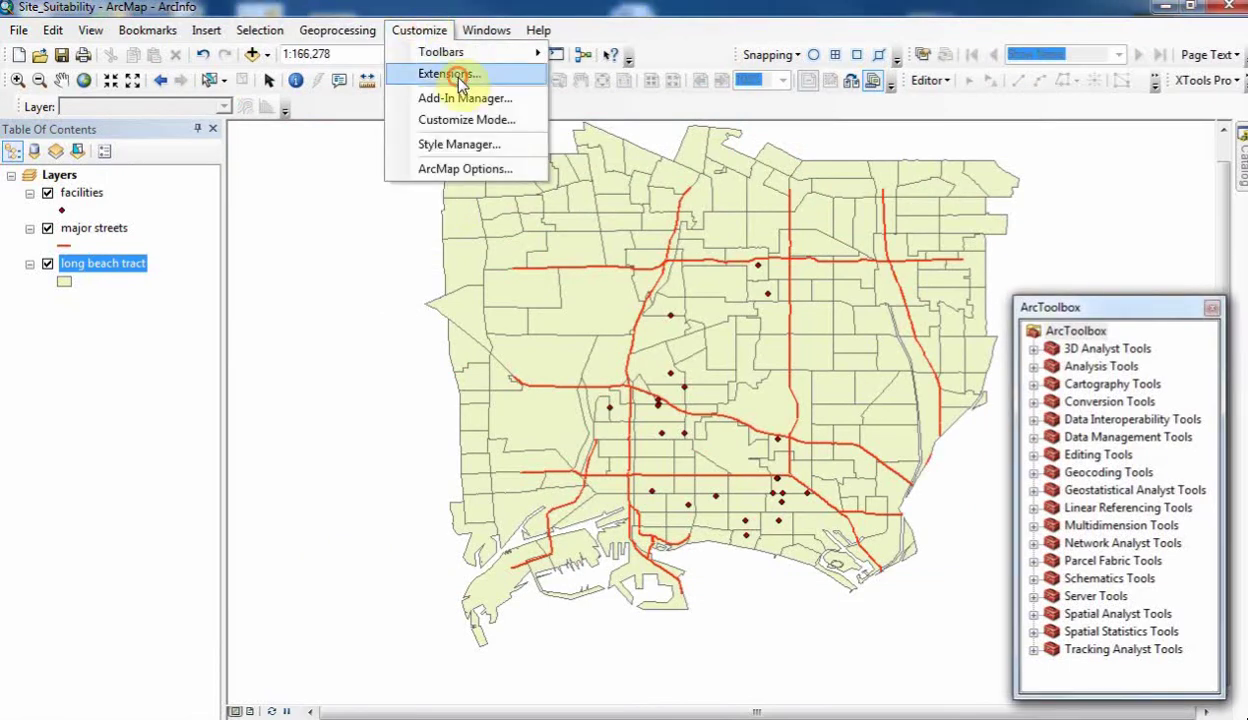
left_click(440, 72)
left_click(527, 310)
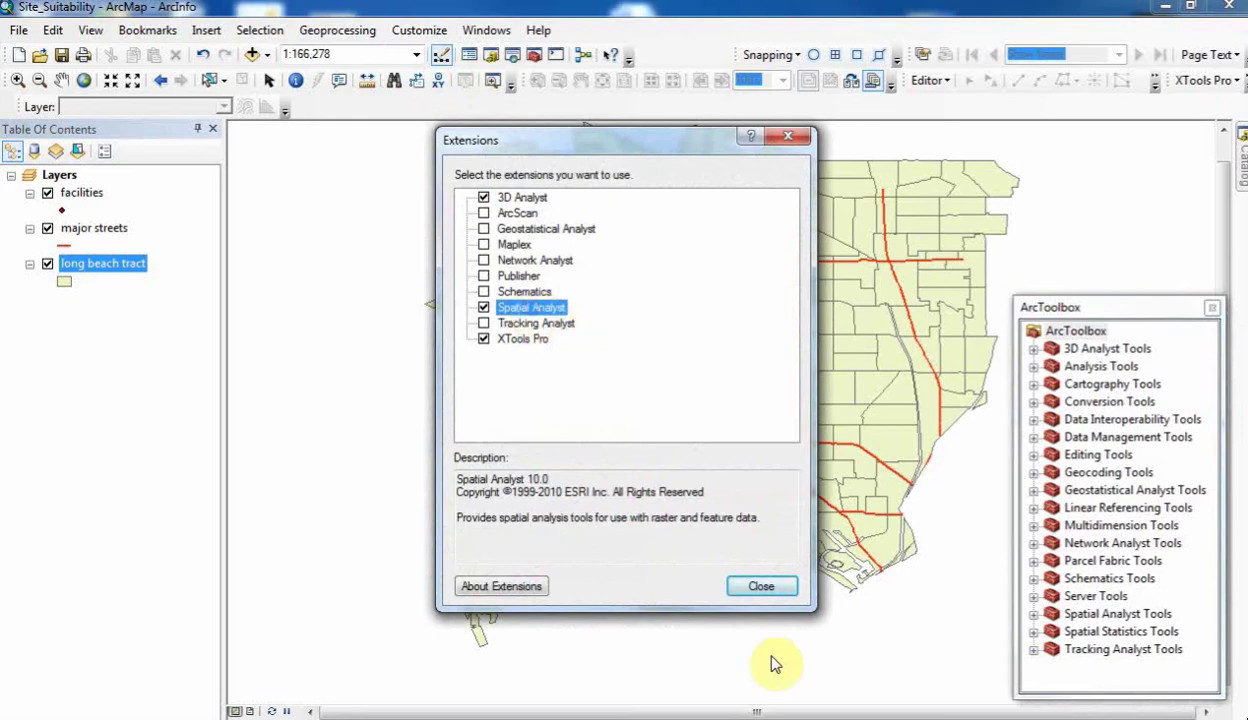
left_click(760, 586)
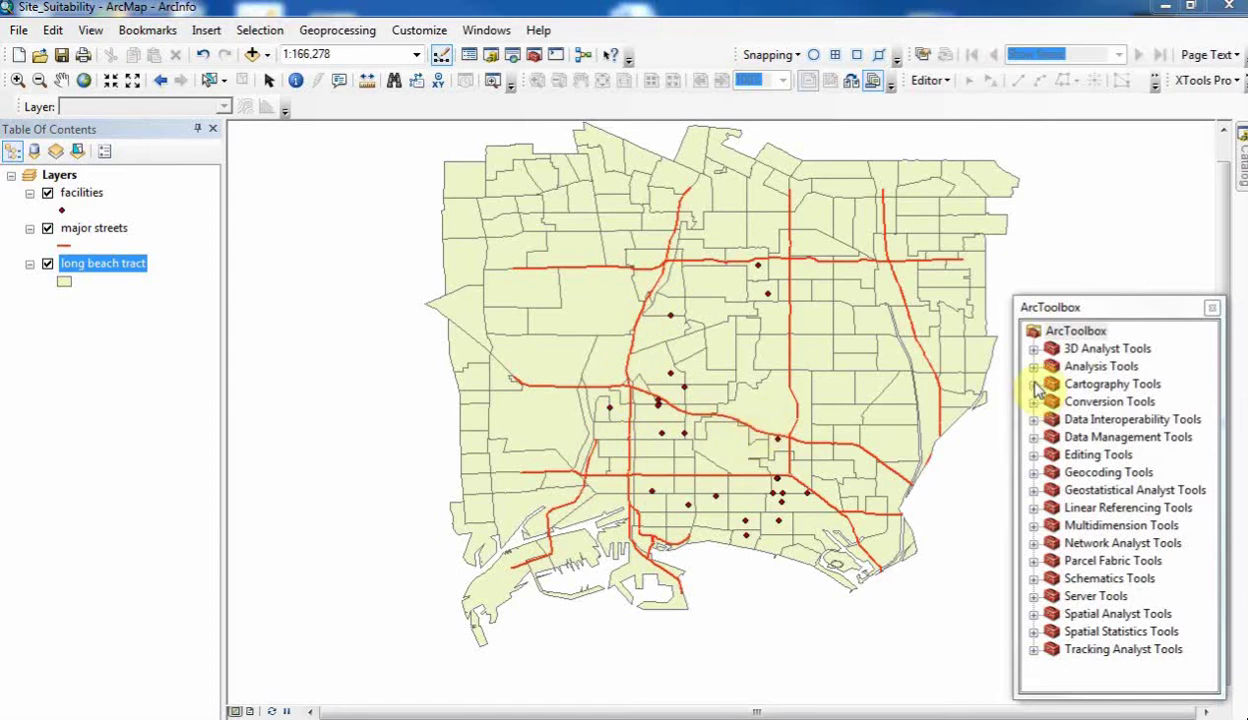
Open Euclidean Distance from Spatial Analyst Tools > Distance and show its input layer list
left_click(1034, 614)
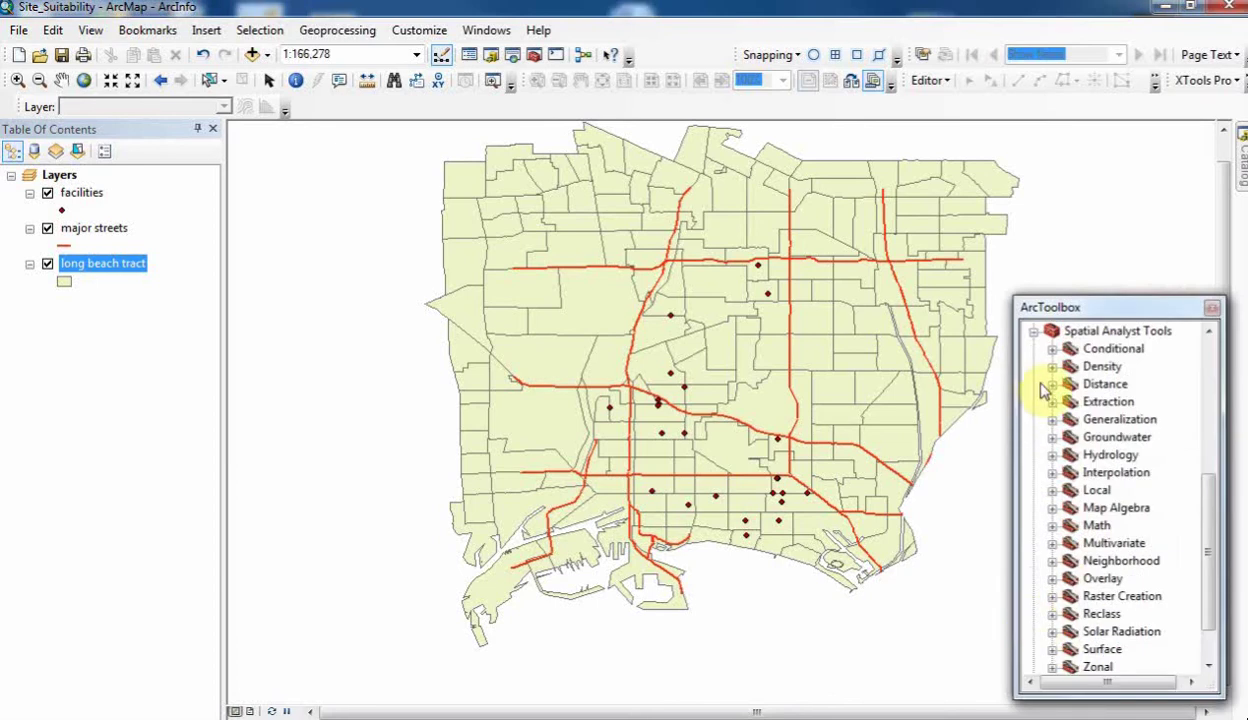
left_click_drag(1110, 313, 1103, 315)
left_click(1104, 336)
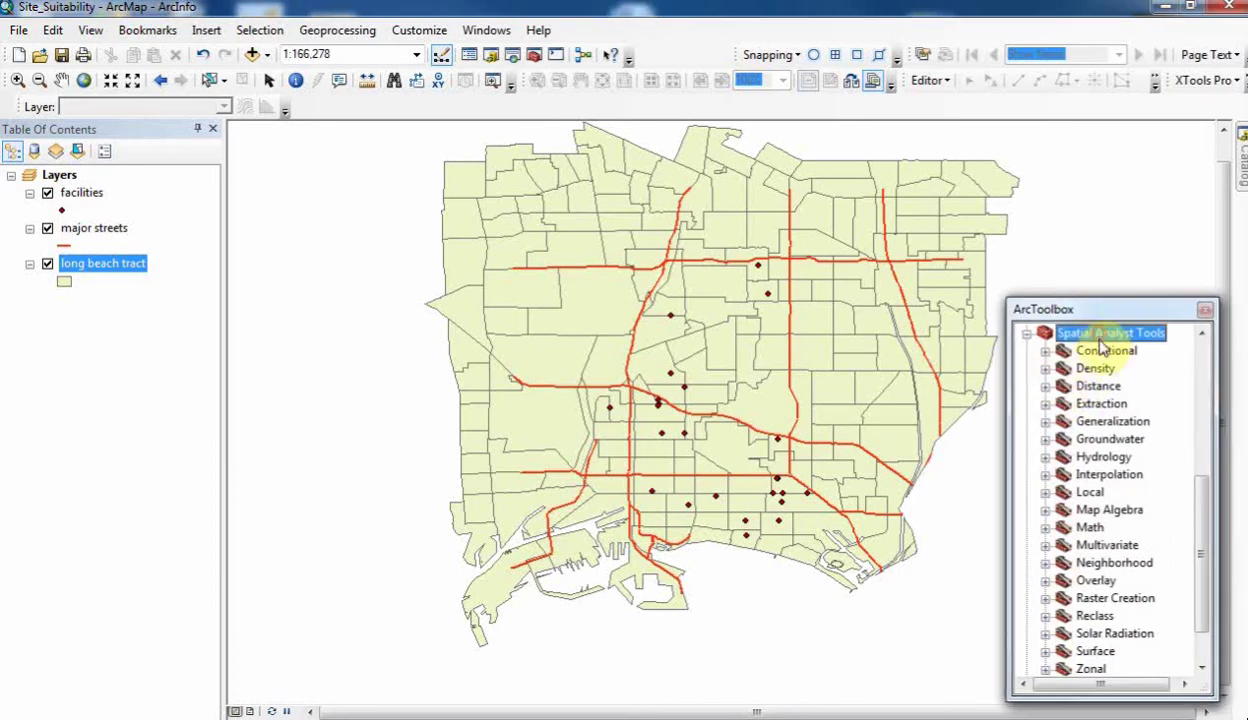
left_click(1045, 388)
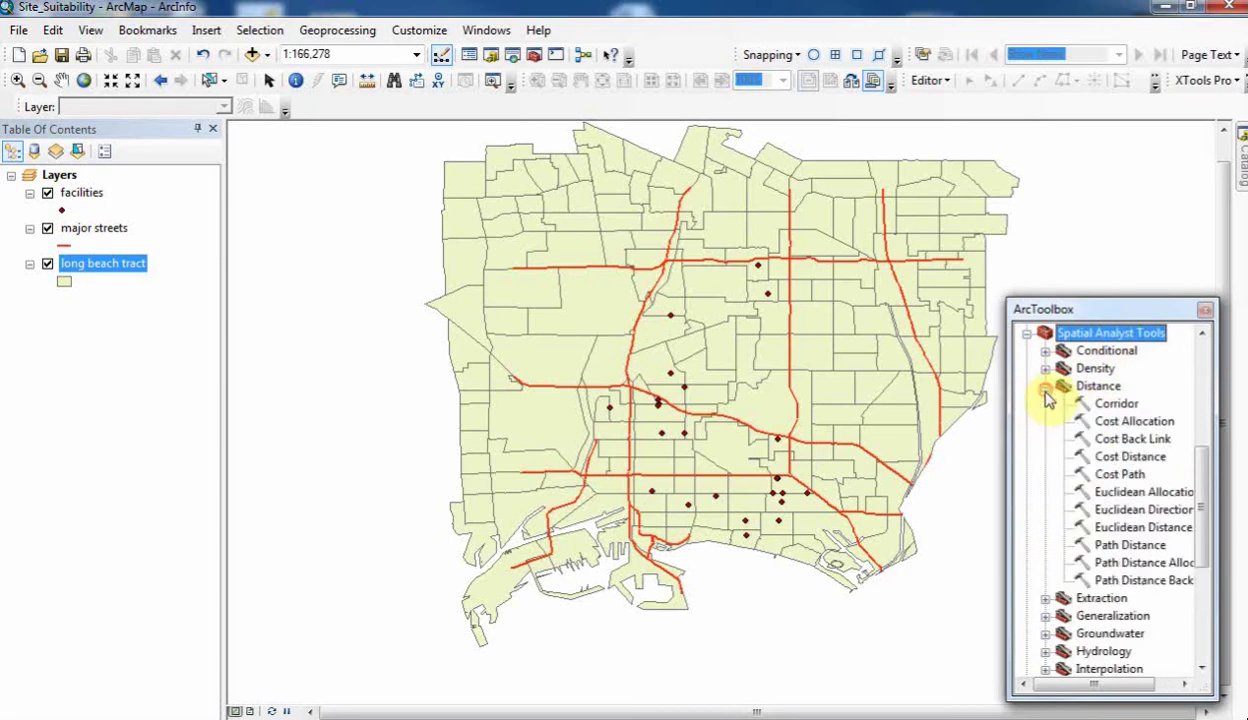
left_click(1150, 528)
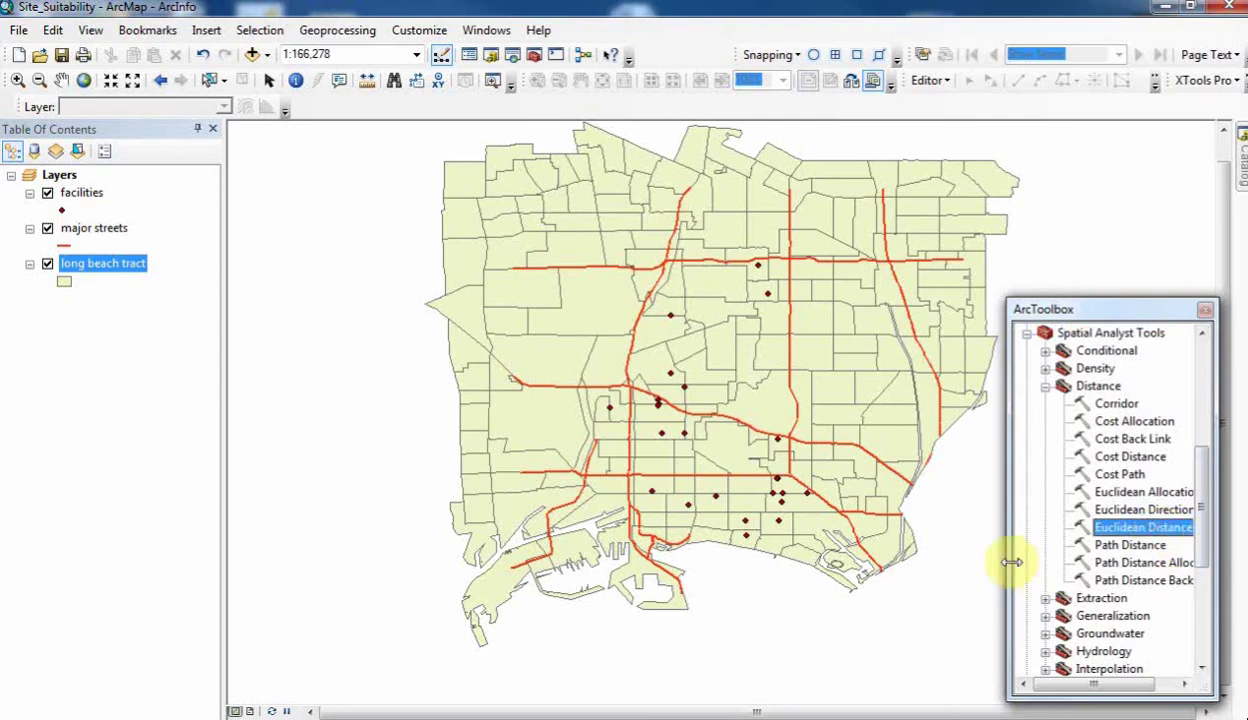
left_click_drag(1007, 565, 989, 566)
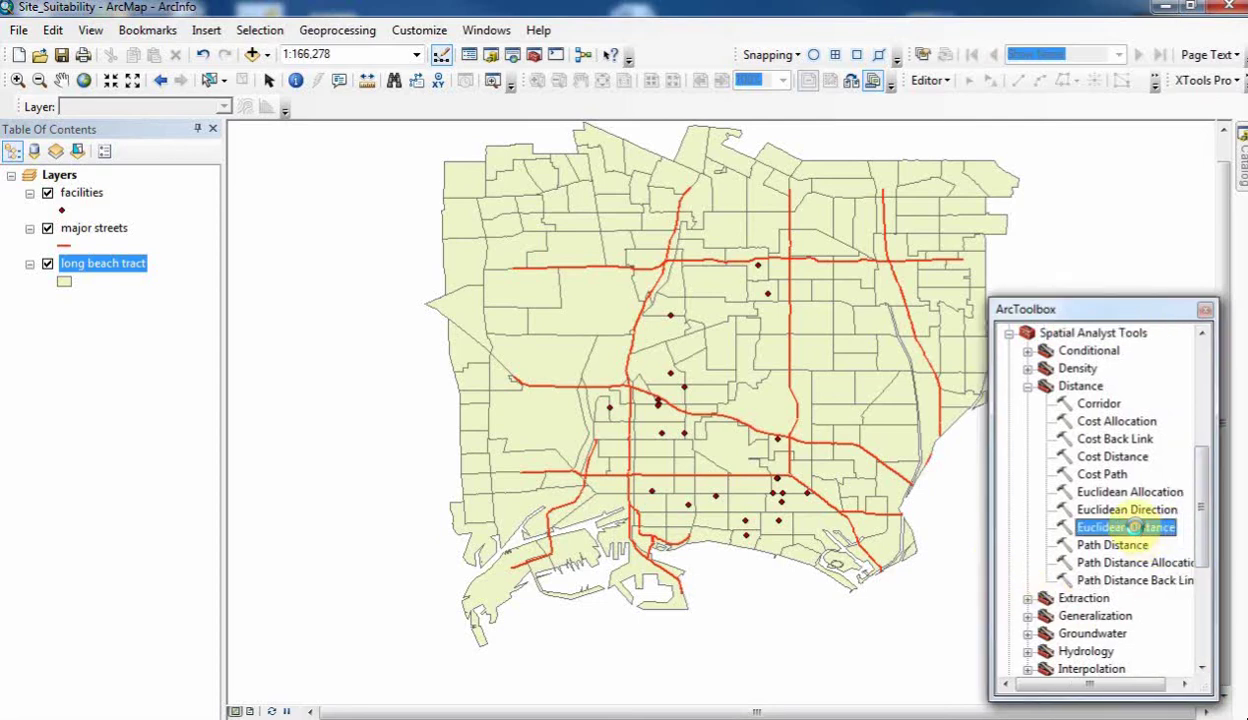
double_click(1110, 527)
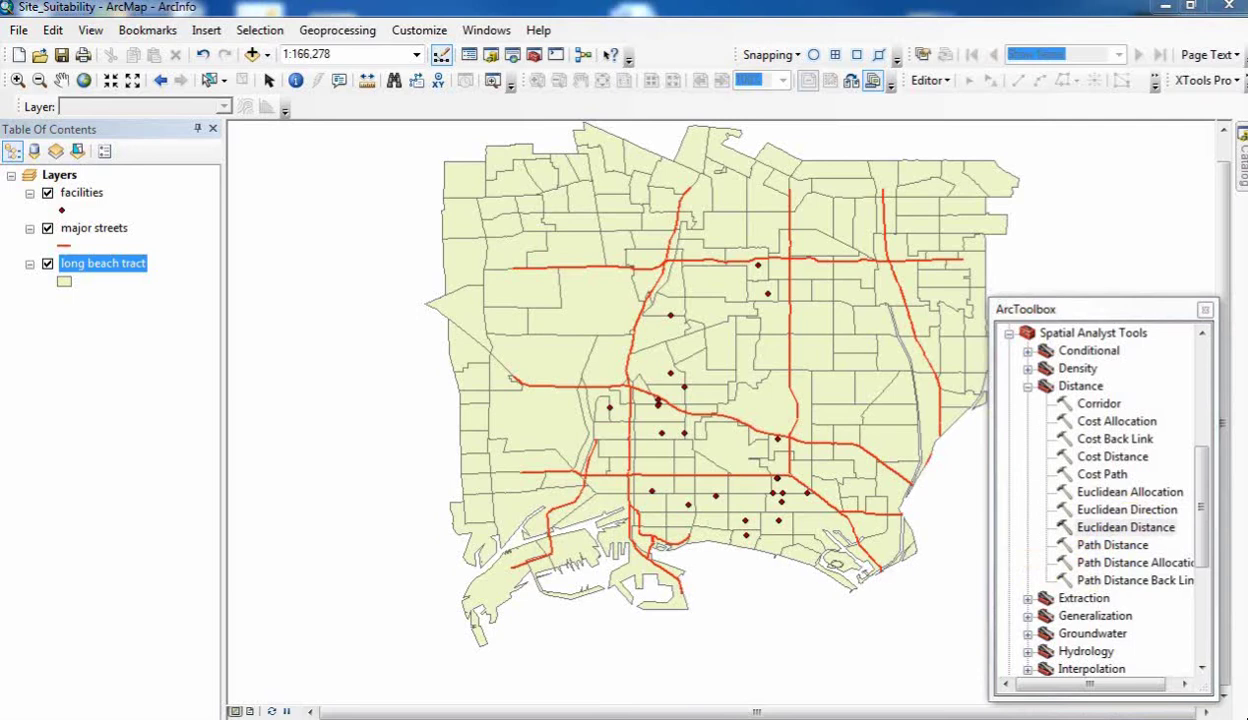
mouse_move(600, 715)
left_mouse_down()
mouse_move(697, 413)
mouse_move(953, 279)
mouse_move(987, 185)
left_mouse_up()
left_click(832, 227)
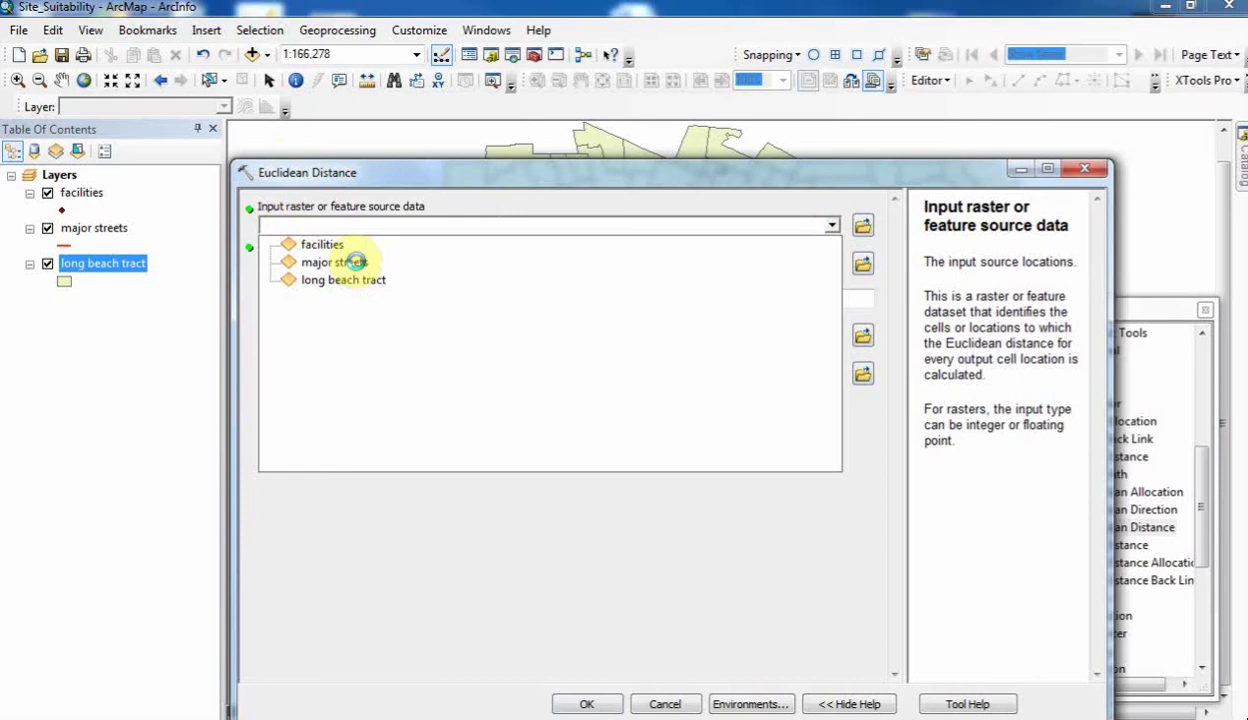
Run Euclidean Distance on major streets and move EucDist_shp1 above long beach tract
left_click(356, 262)
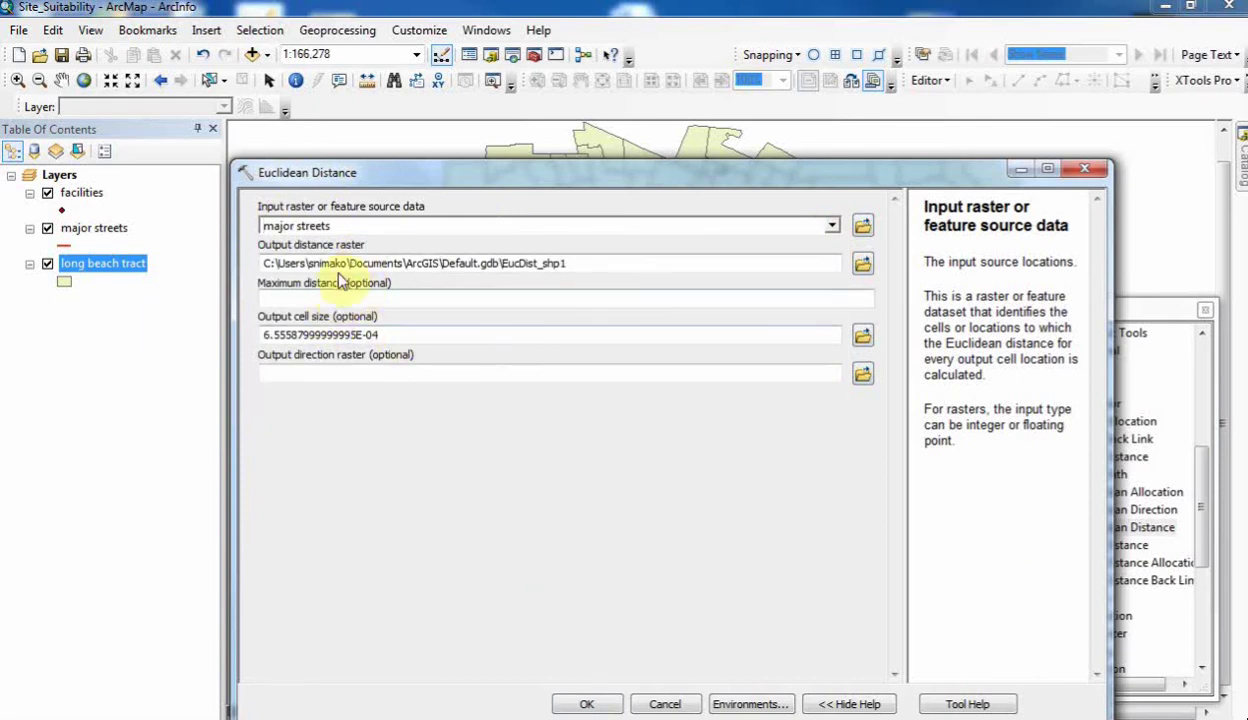
left_click(587, 704)
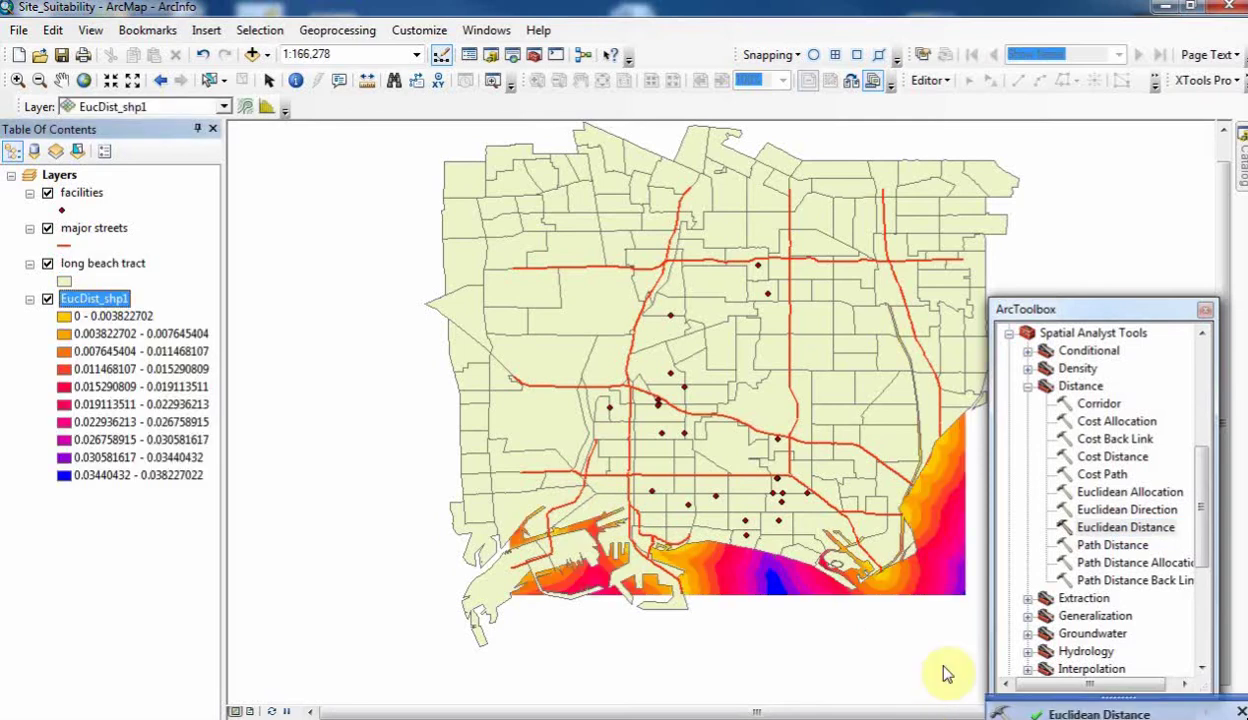
left_click_drag(90, 302, 89, 241)
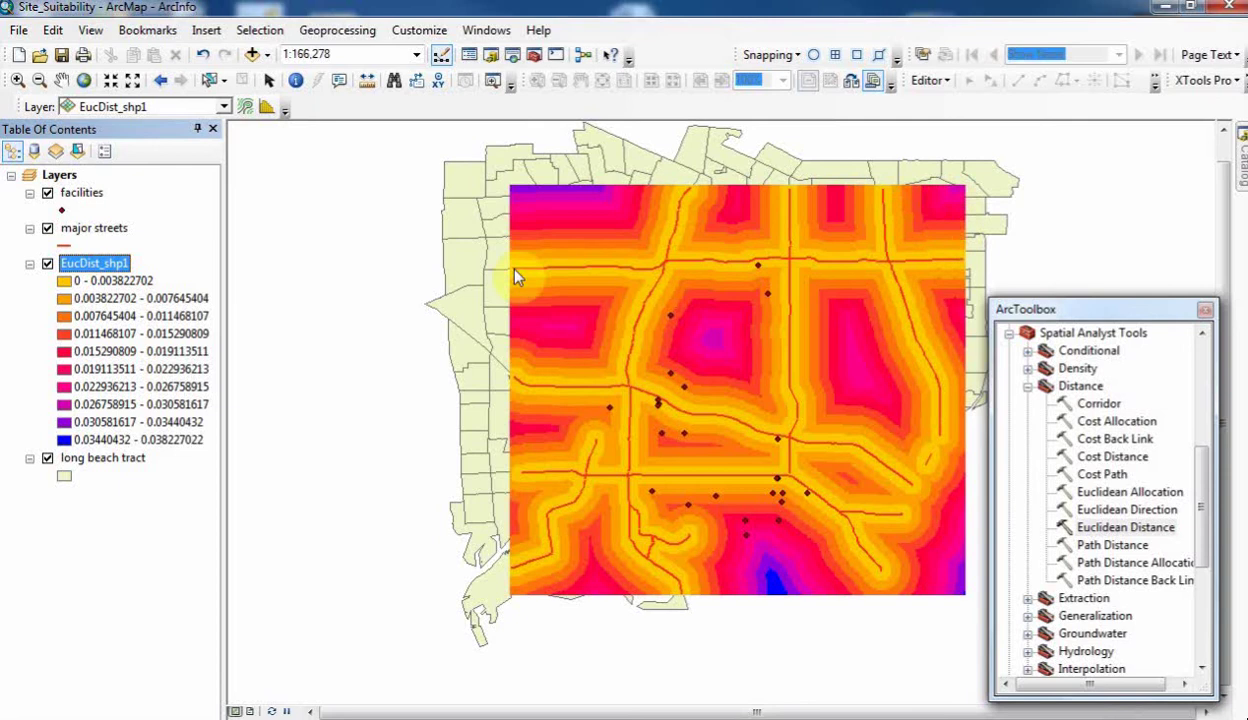
Remove EucDist_shp1 and reopen Euclidean Distance with major streets as the input
right_click(72, 264)
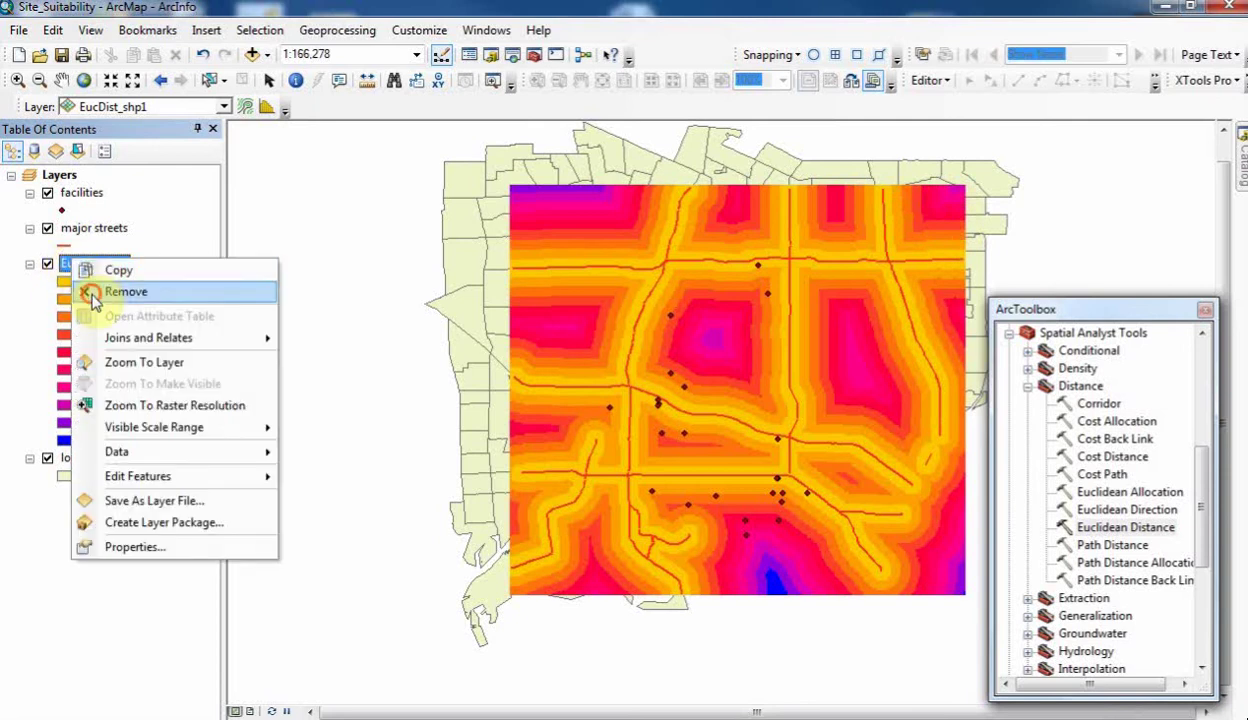
left_click(92, 292)
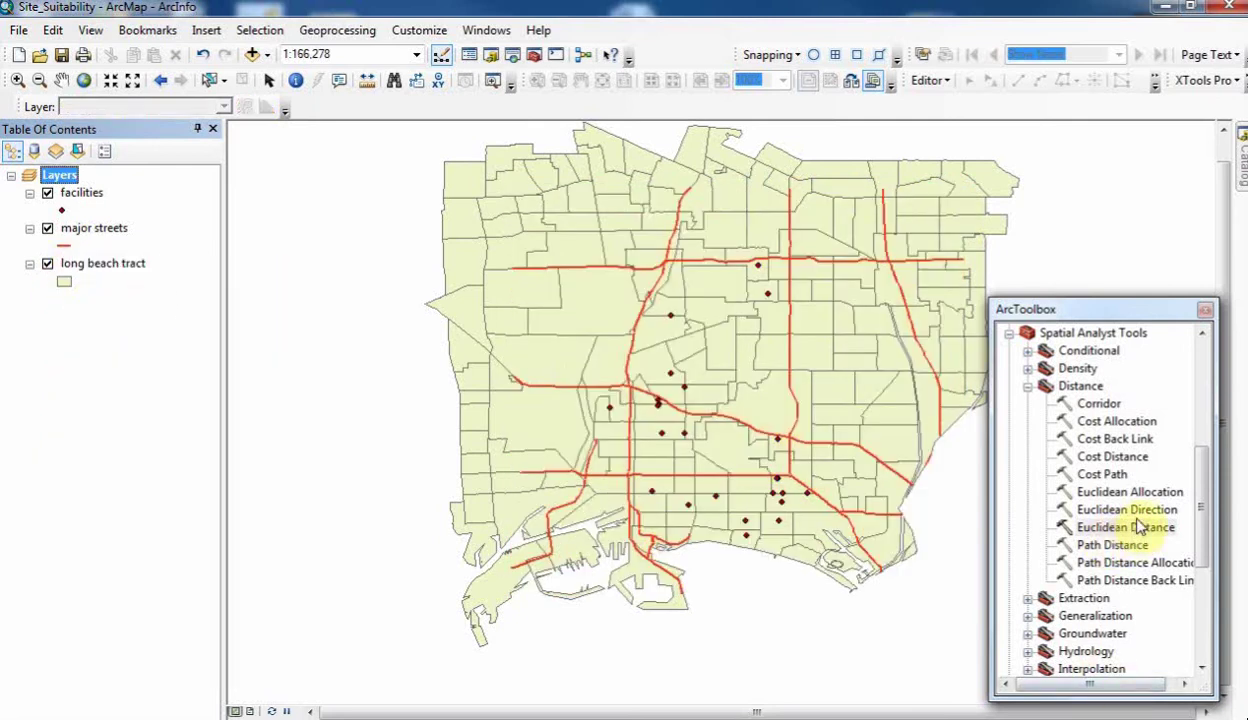
double_click(1134, 528)
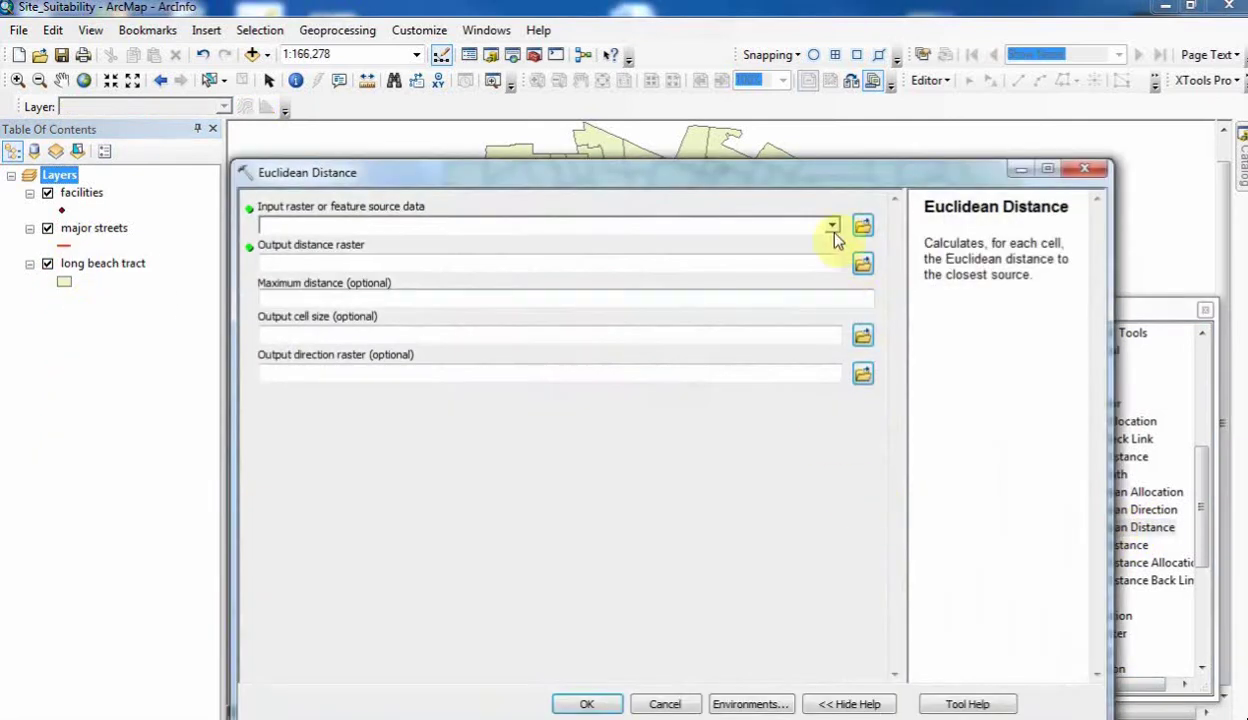
left_click(832, 226)
left_click(362, 262)
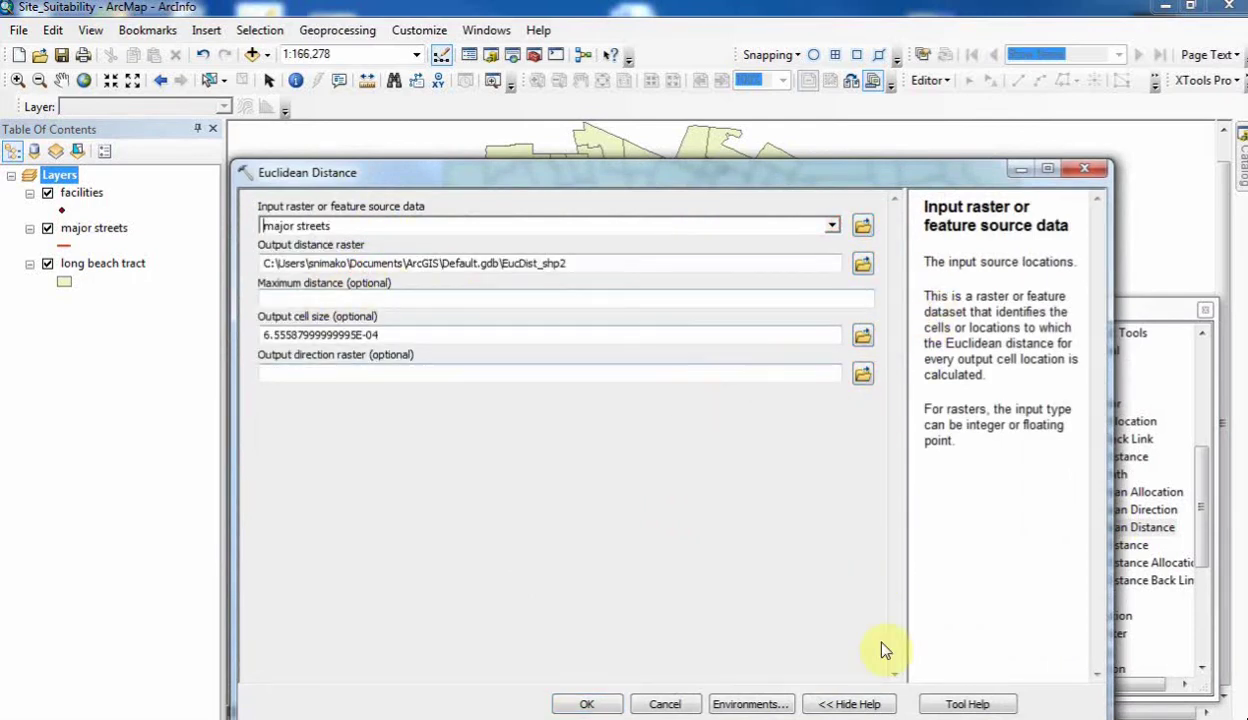
Set the processing extent and raster analysis mask to long beach tract
left_click(750, 705)
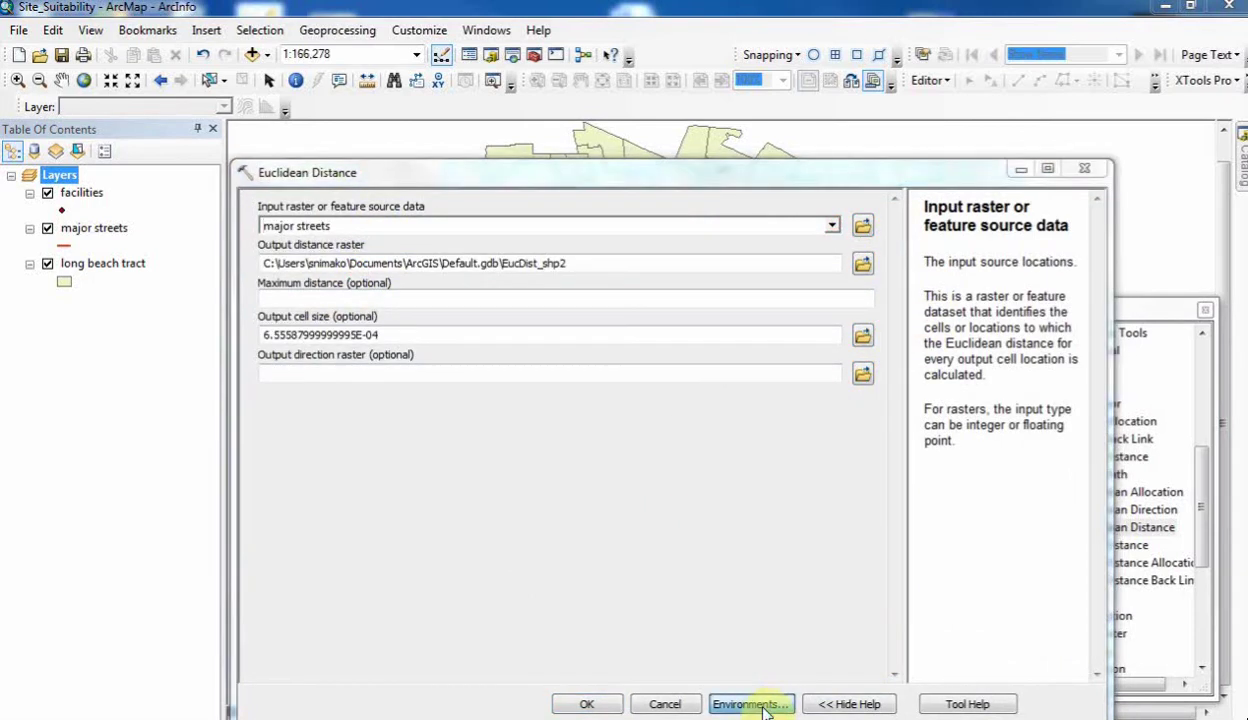
left_click(306, 258)
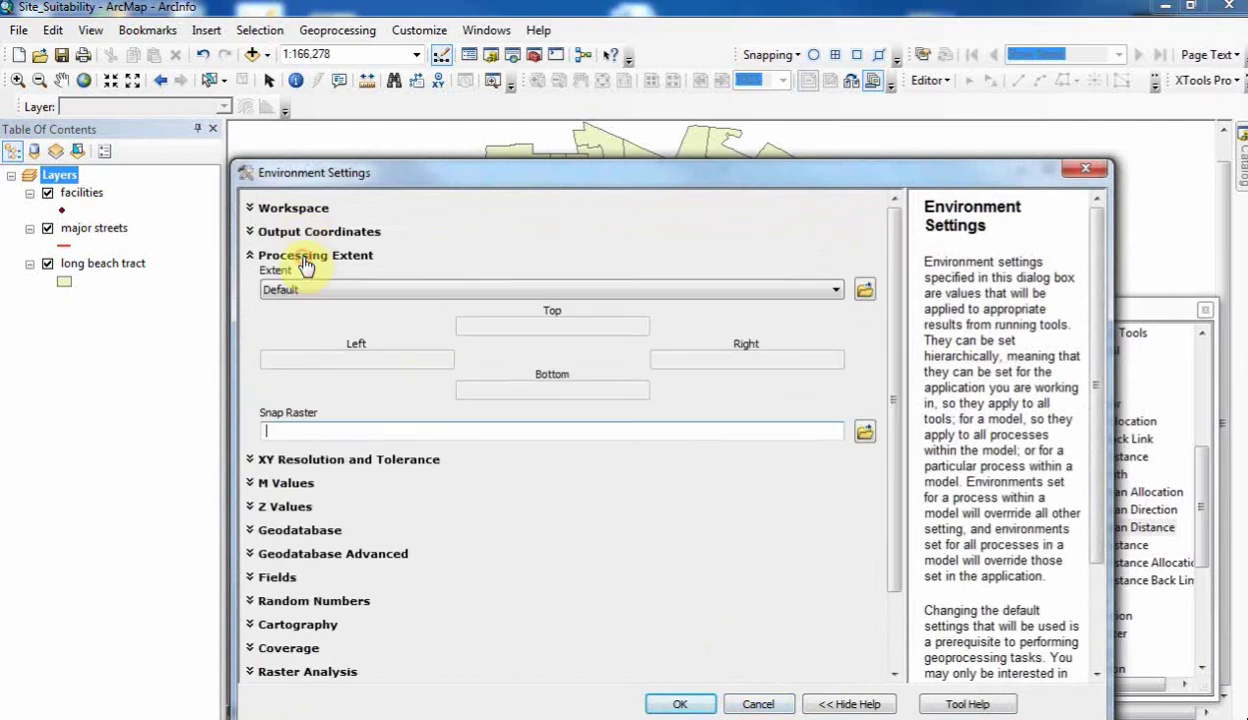
left_click(773, 290)
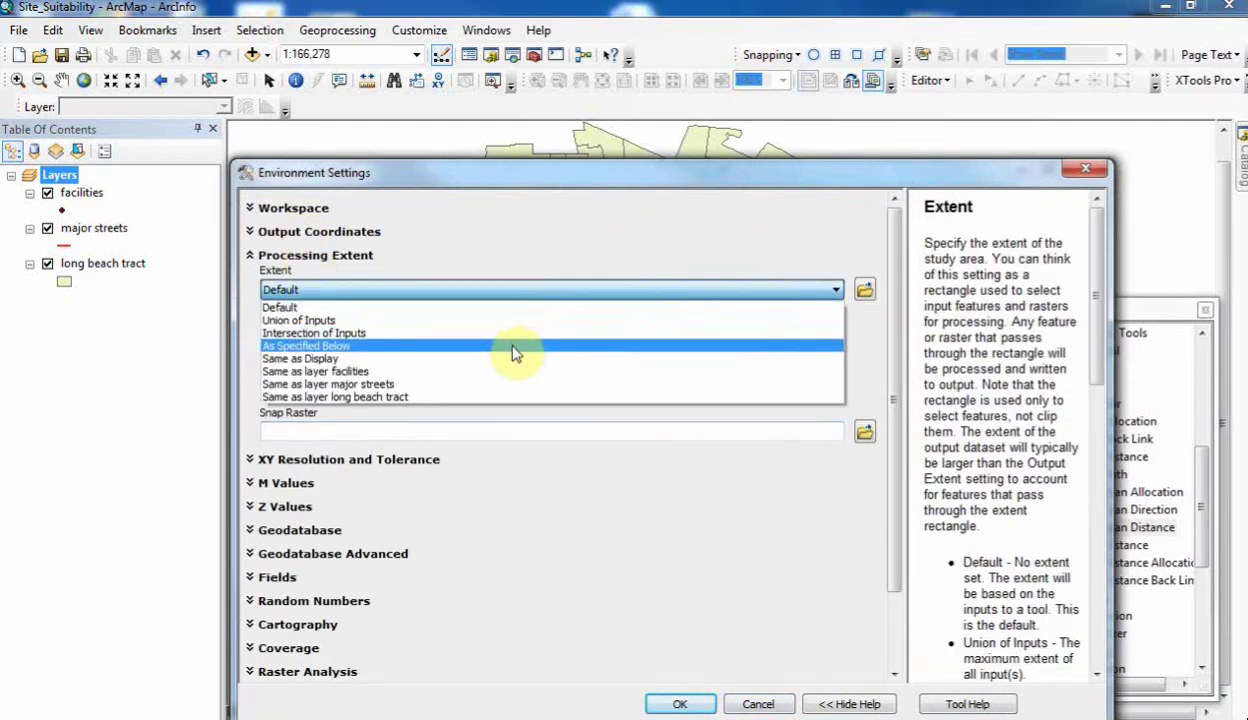
left_click(402, 397)
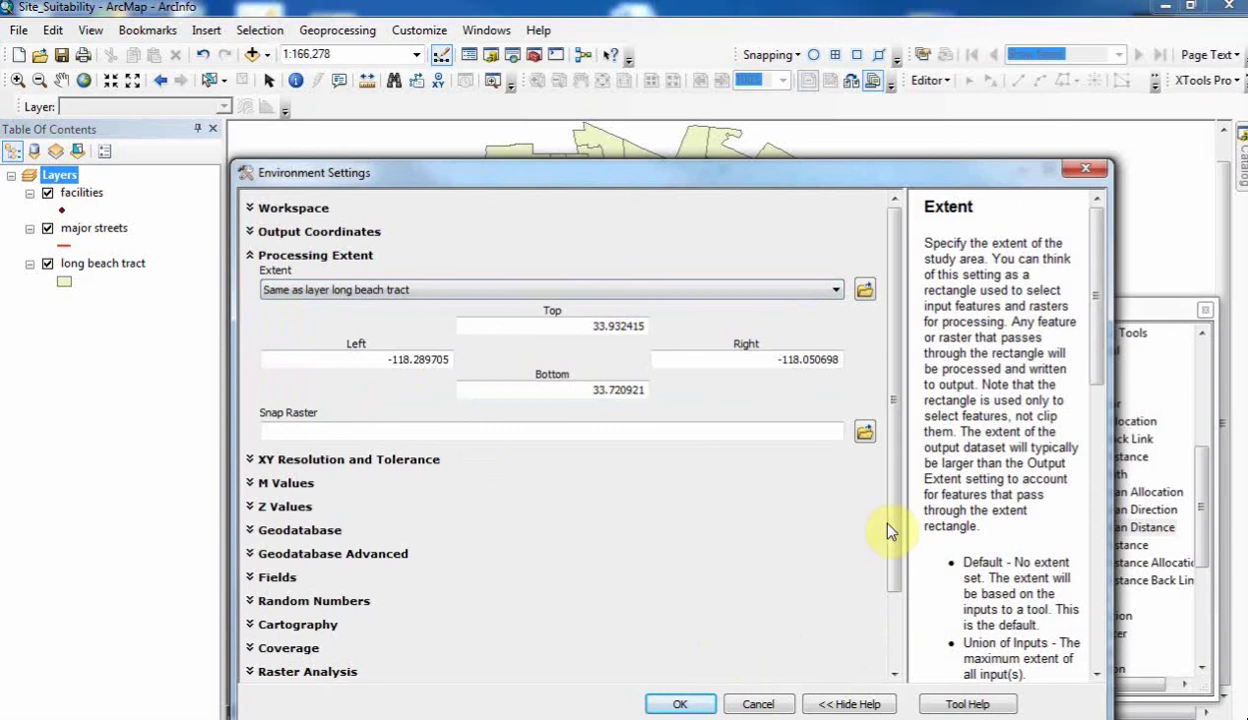
left_click_drag(890, 533, 883, 647)
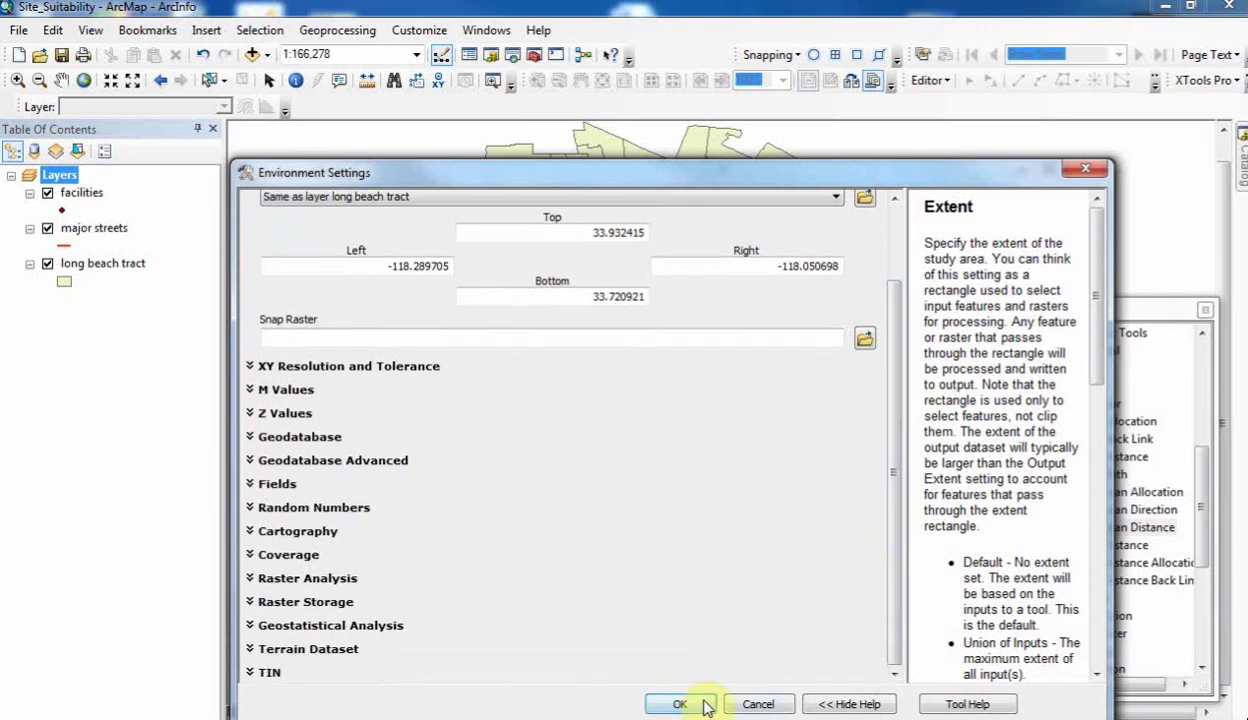
left_click(305, 580)
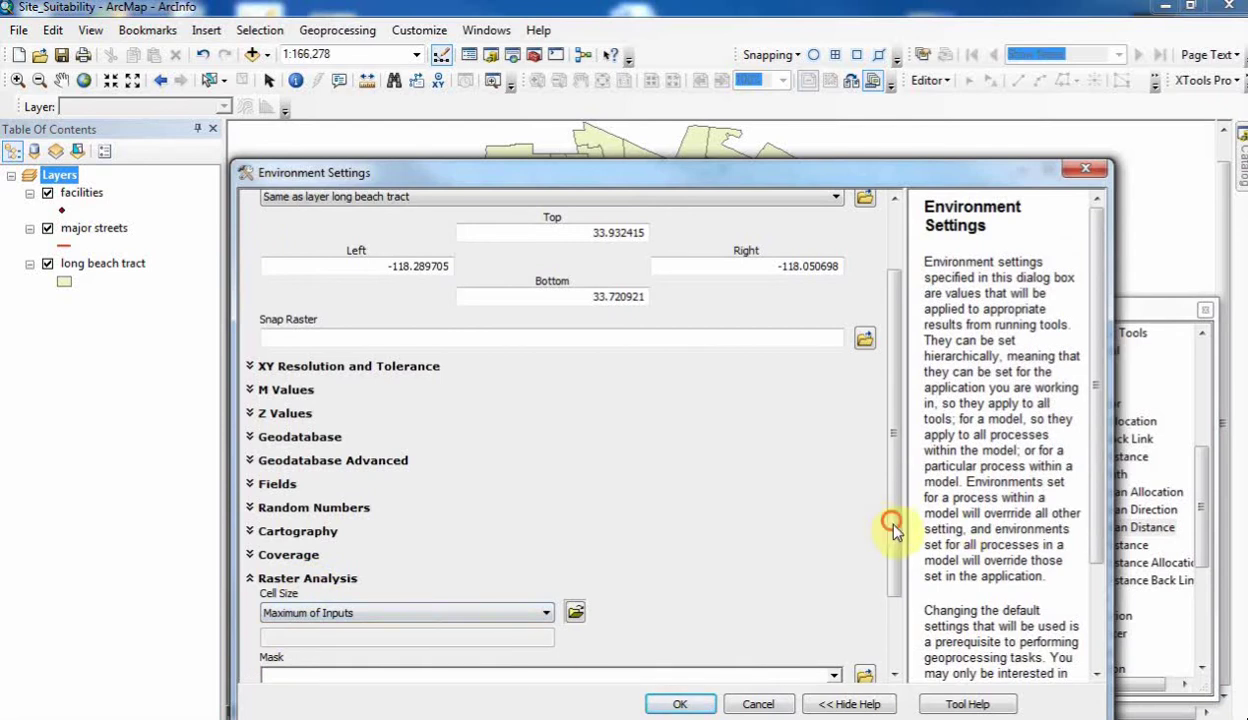
scroll(866, 510, "down", 3)
left_click(833, 601)
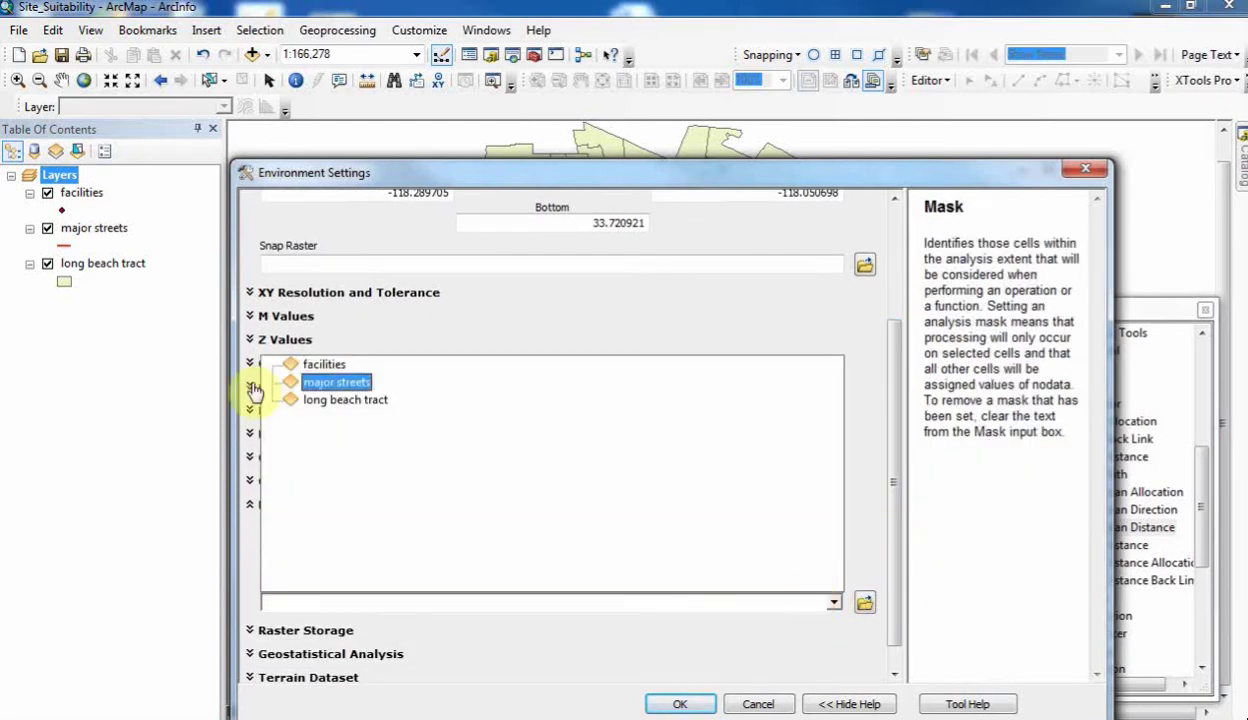
left_click(341, 399)
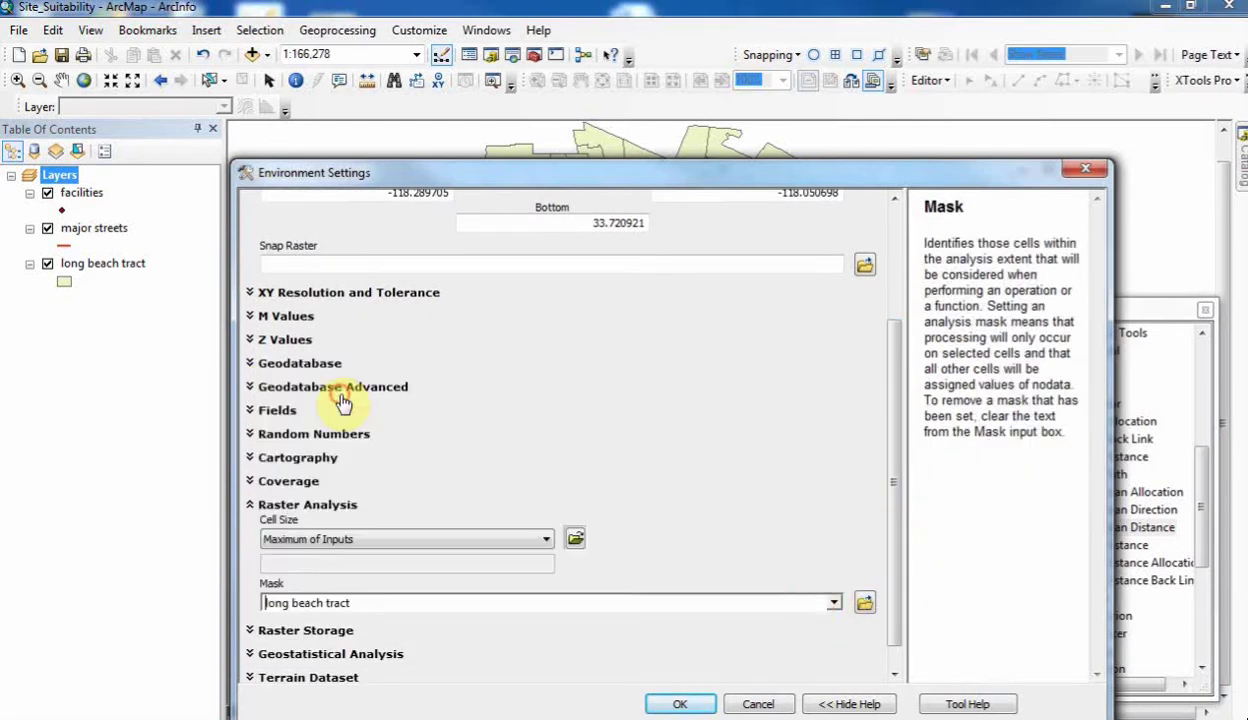
left_click(677, 704)
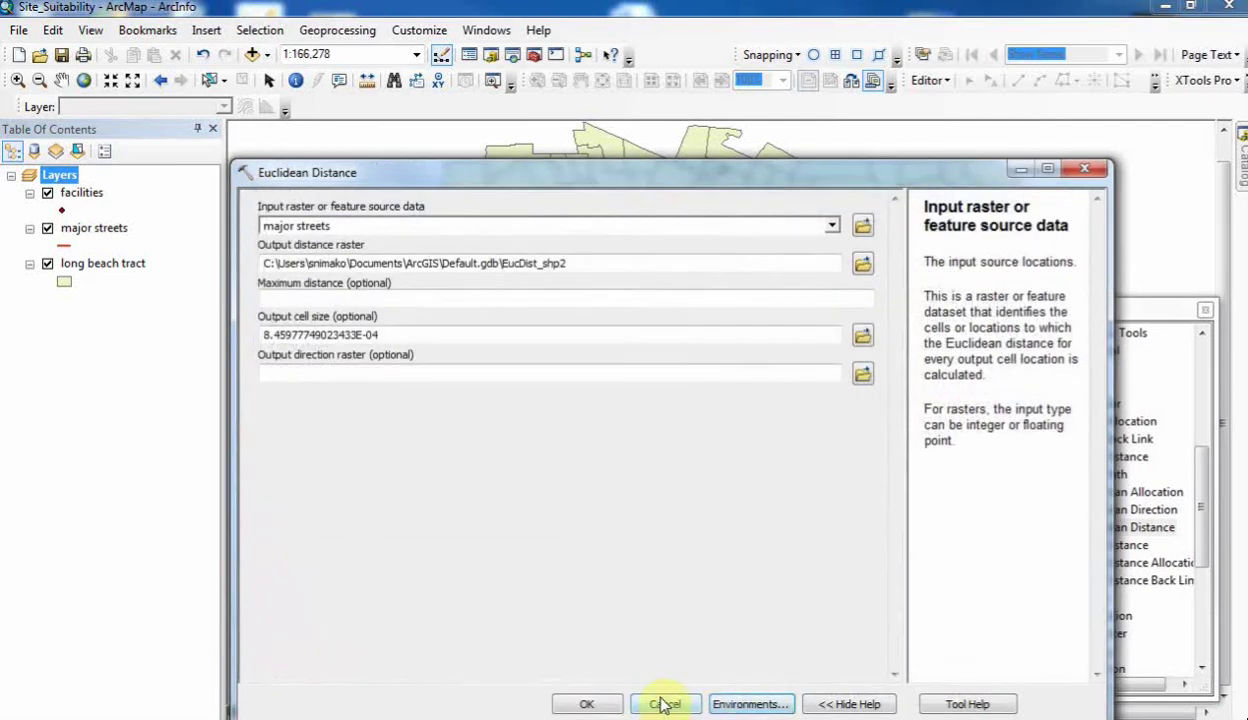
Run the major streets distance to create EucDist_shp2 and move it above long beach tract
left_click(588, 704)
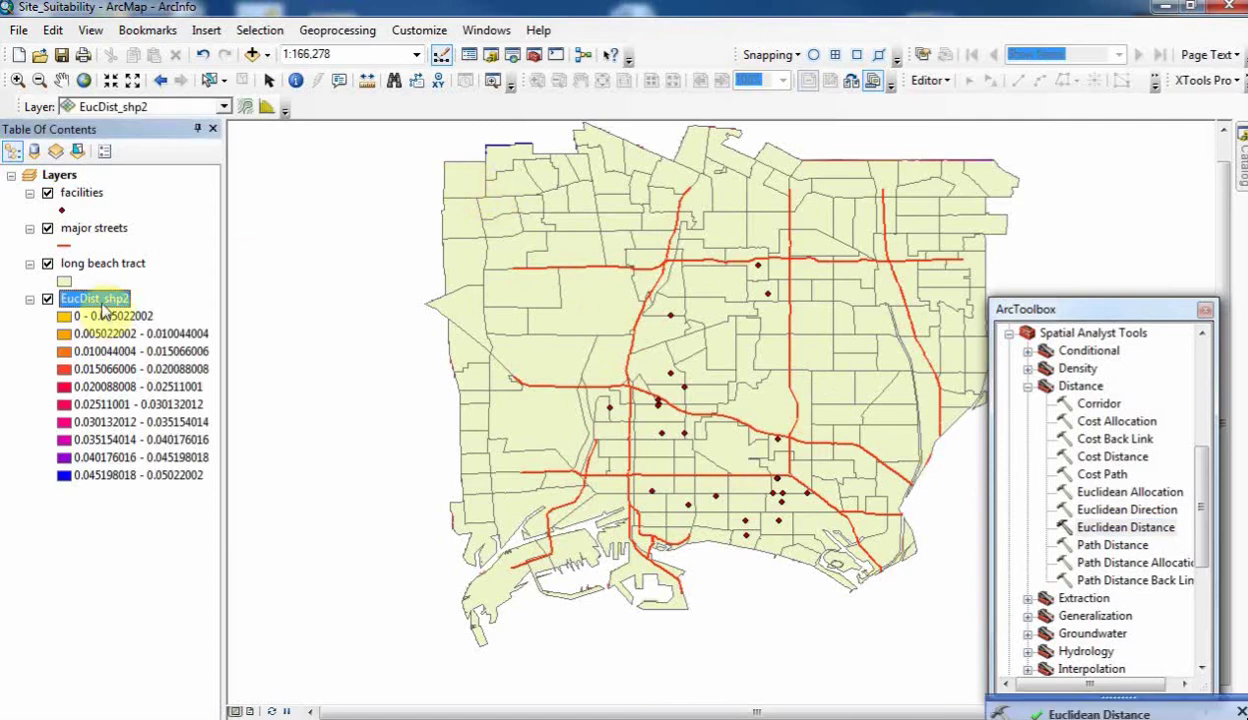
left_click_drag(100, 298, 100, 255)
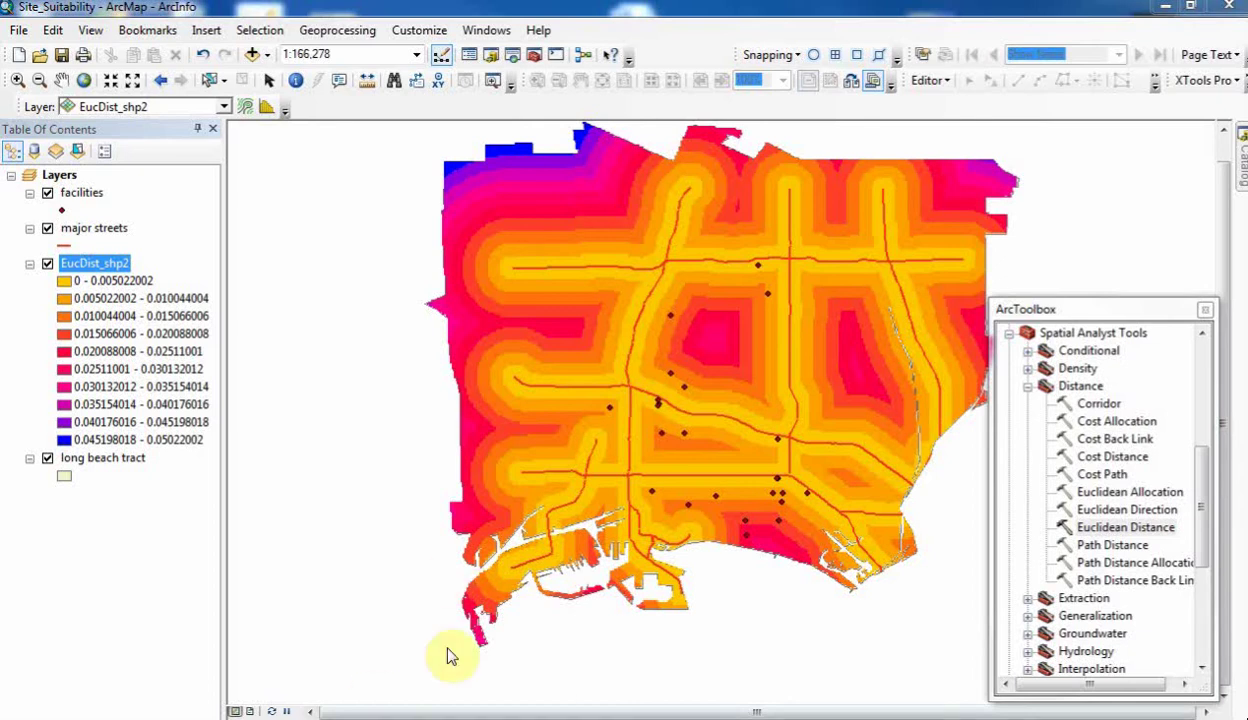
right_click(95, 462)
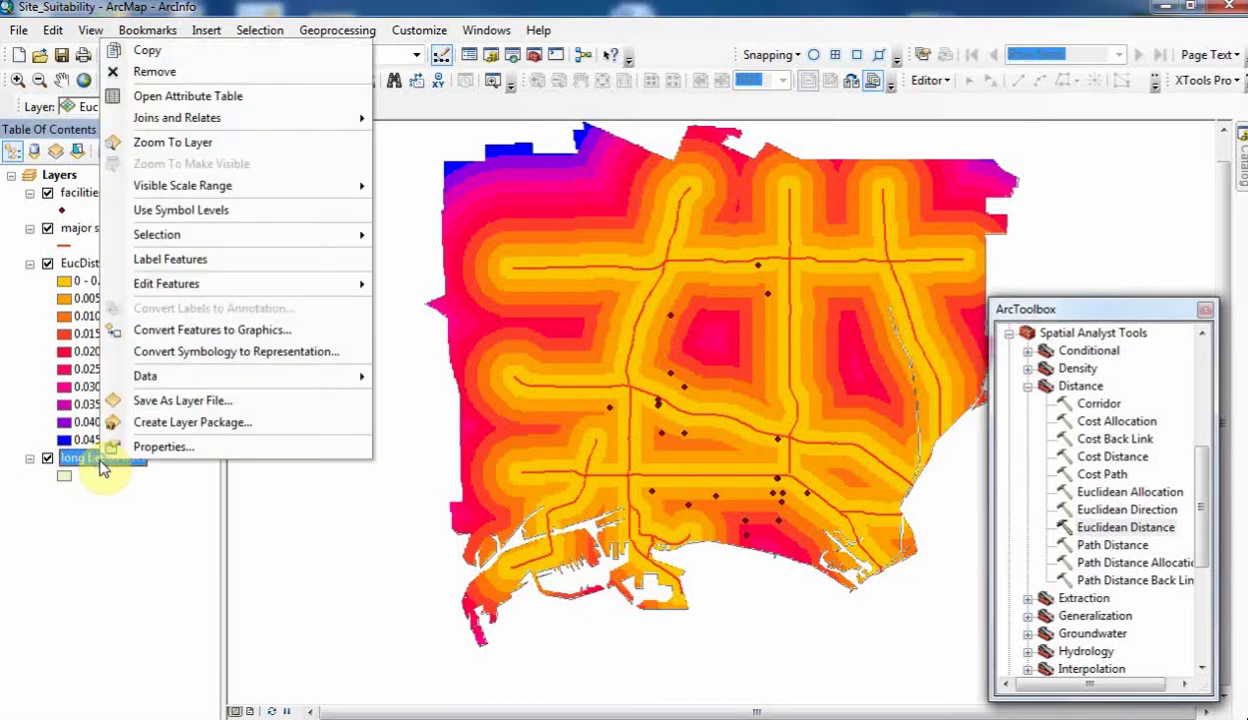
left_click(197, 95)
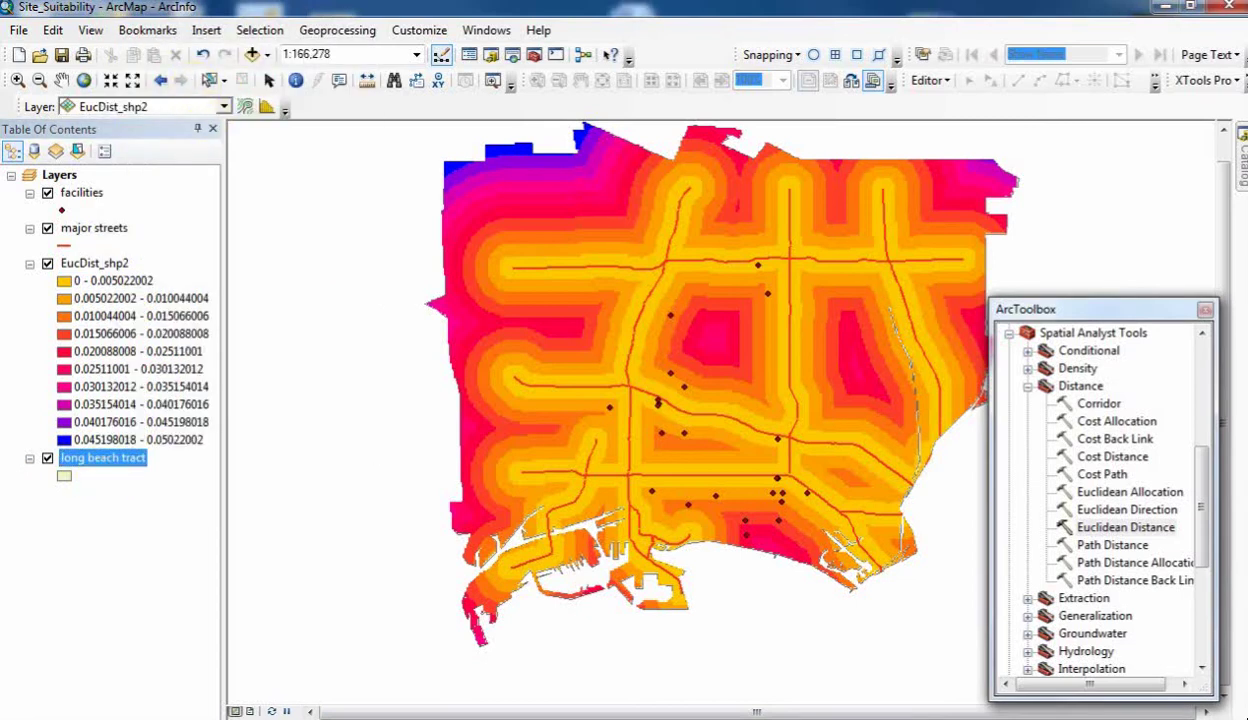
left_click_drag(240, 222, 840, 178)
left_click_drag(170, 638, 1017, 625)
left_click(985, 244)
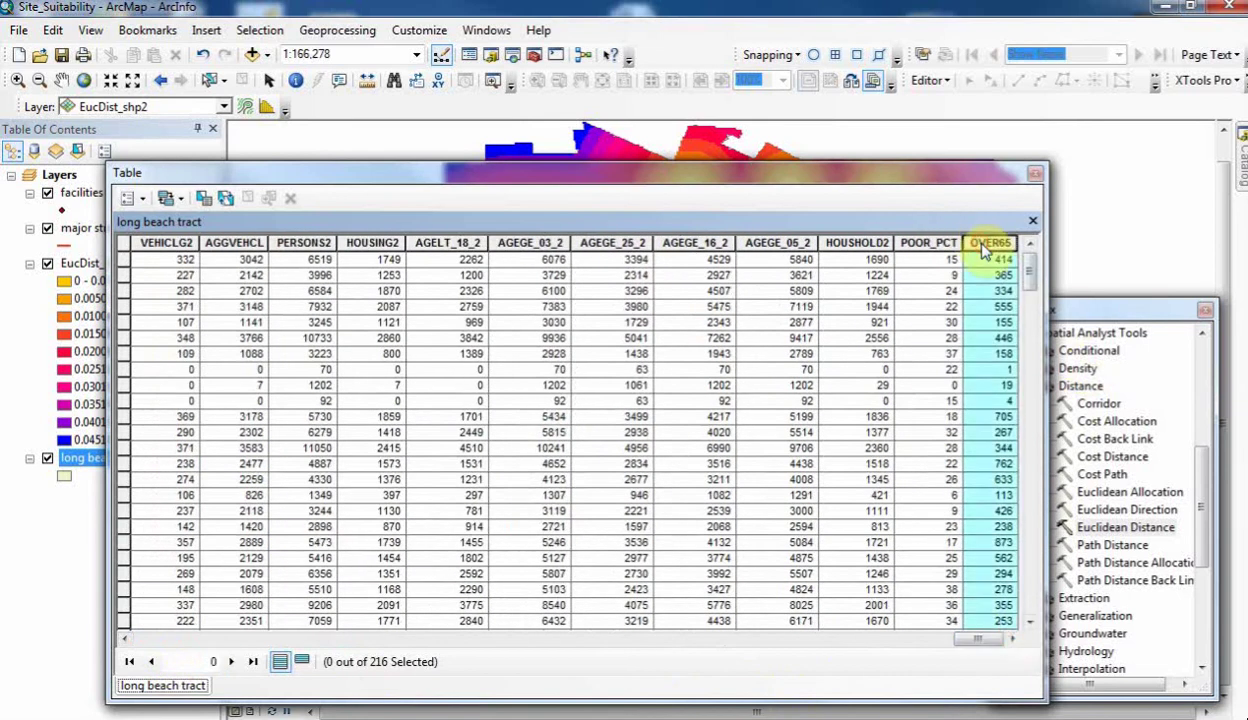
left_click(1035, 174)
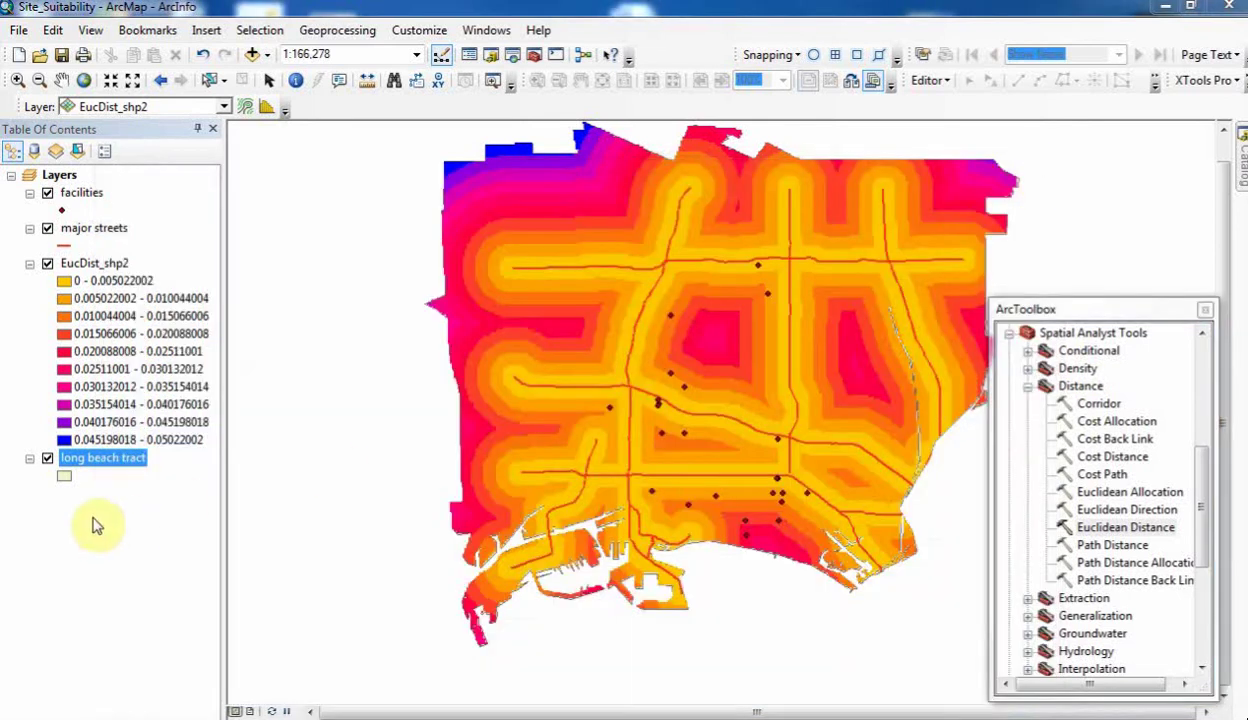
left_click(47, 263)
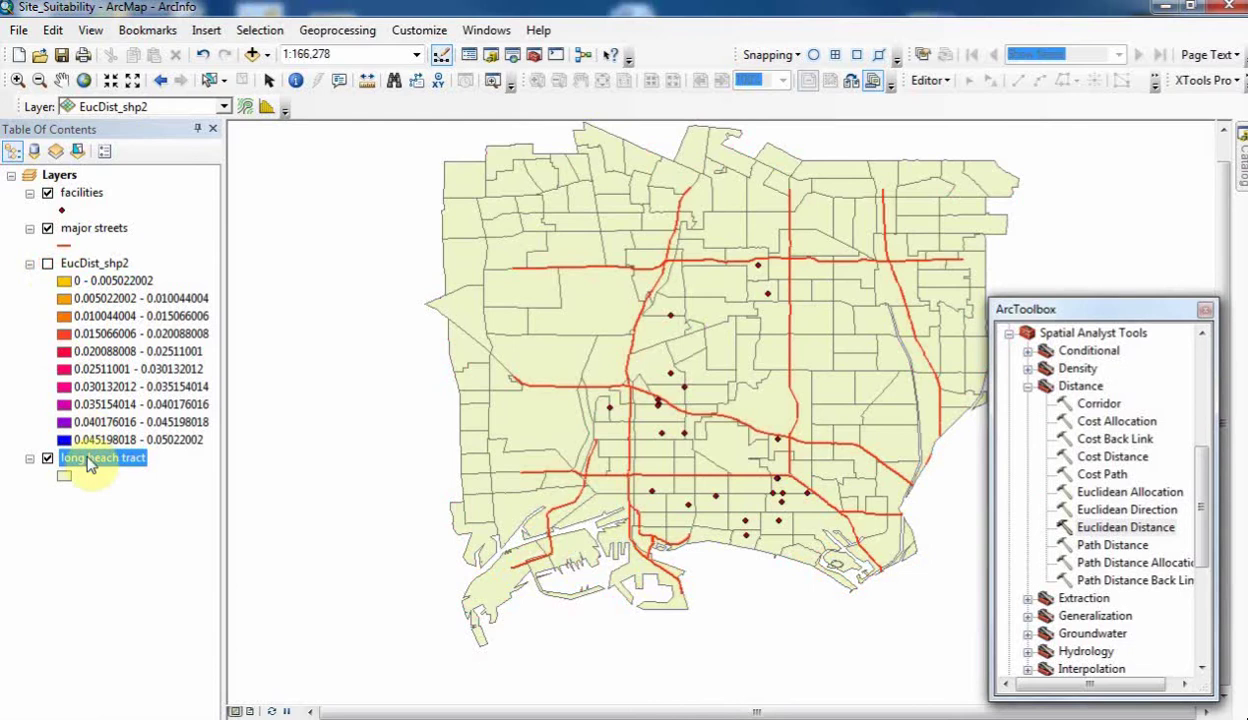
left_click(47, 263)
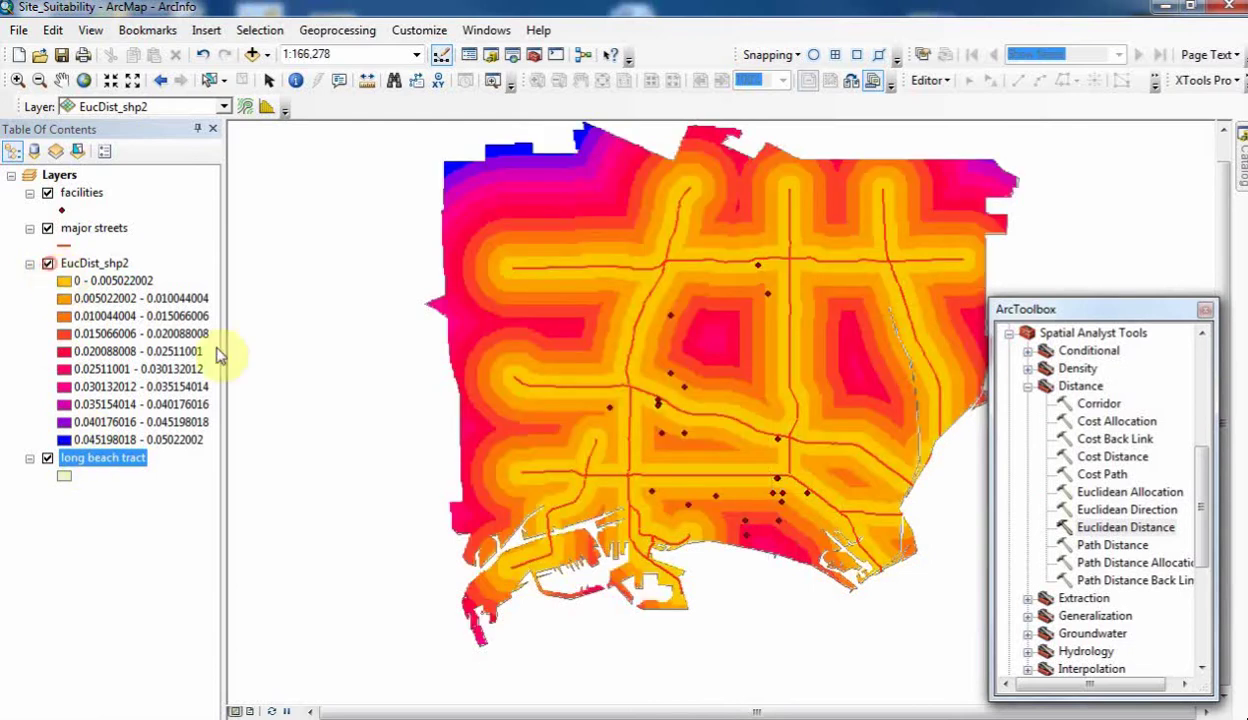
scroll(1207, 418, "up", 3)
left_click_drag(1207, 418, 1203, 357)
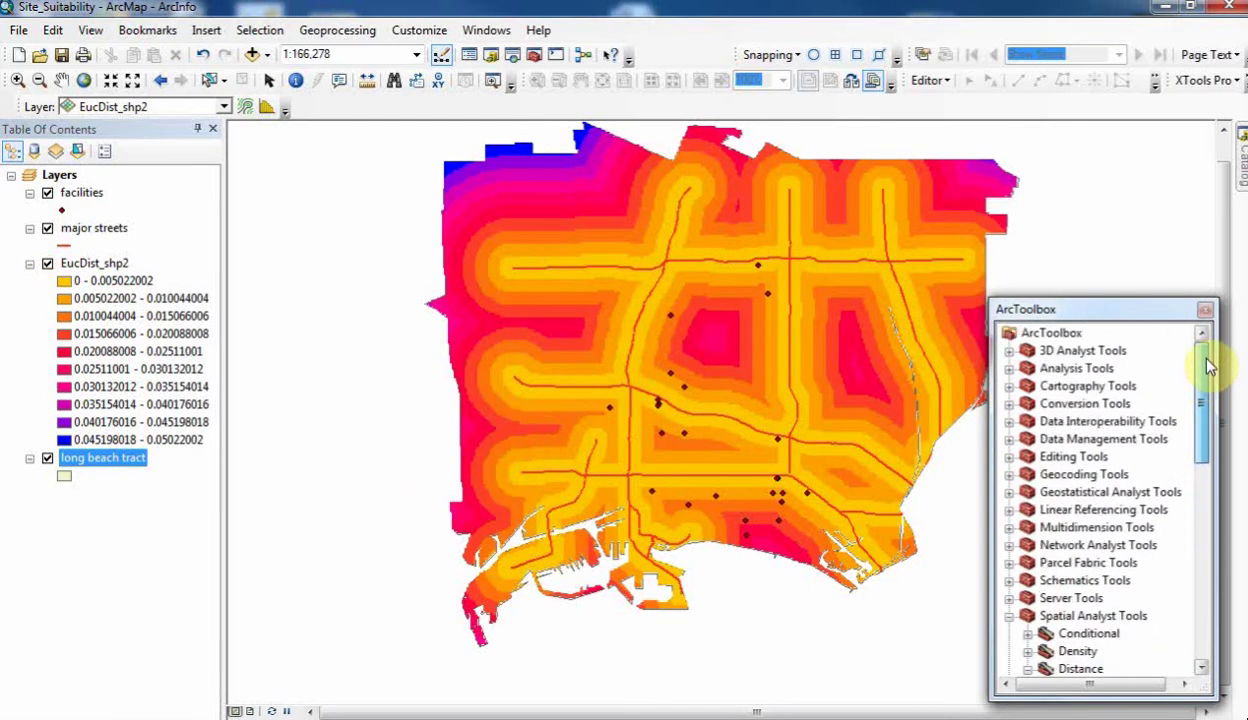
Open Conversion Tools > To Raster > Feature to Raster with input long beach tract and field OVER65
left_click(1009, 403)
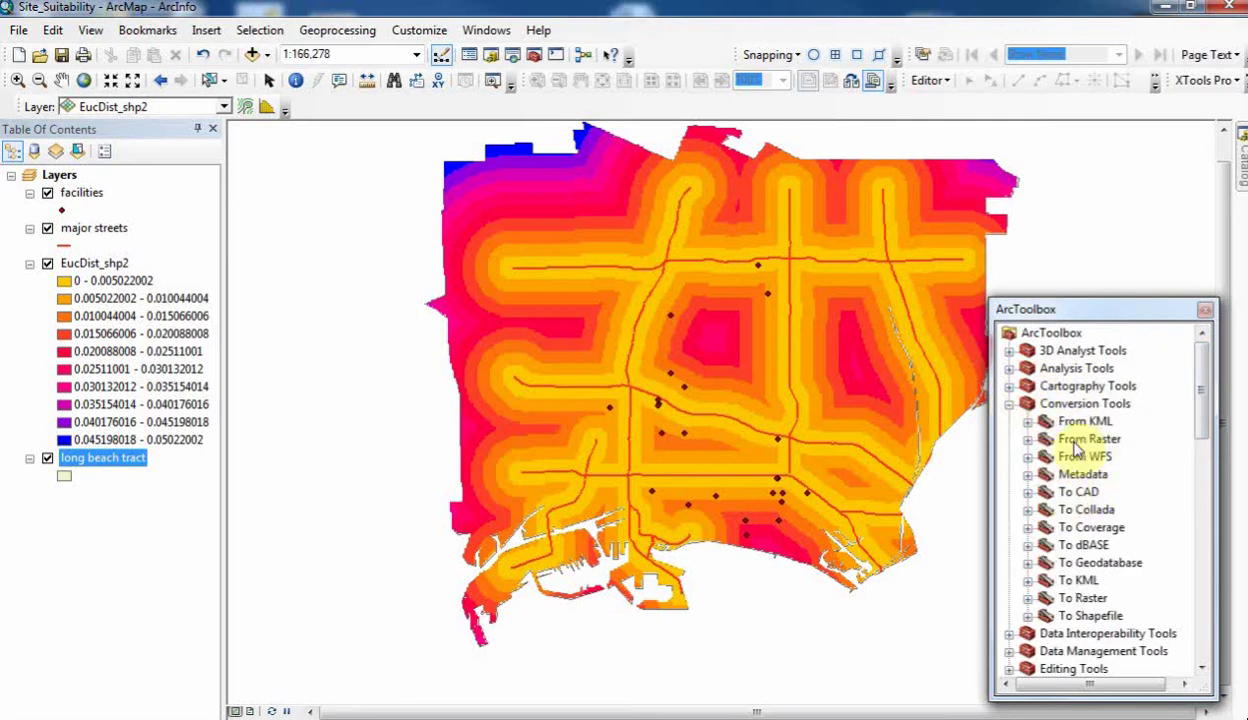
left_click(1065, 597)
left_click(1027, 598)
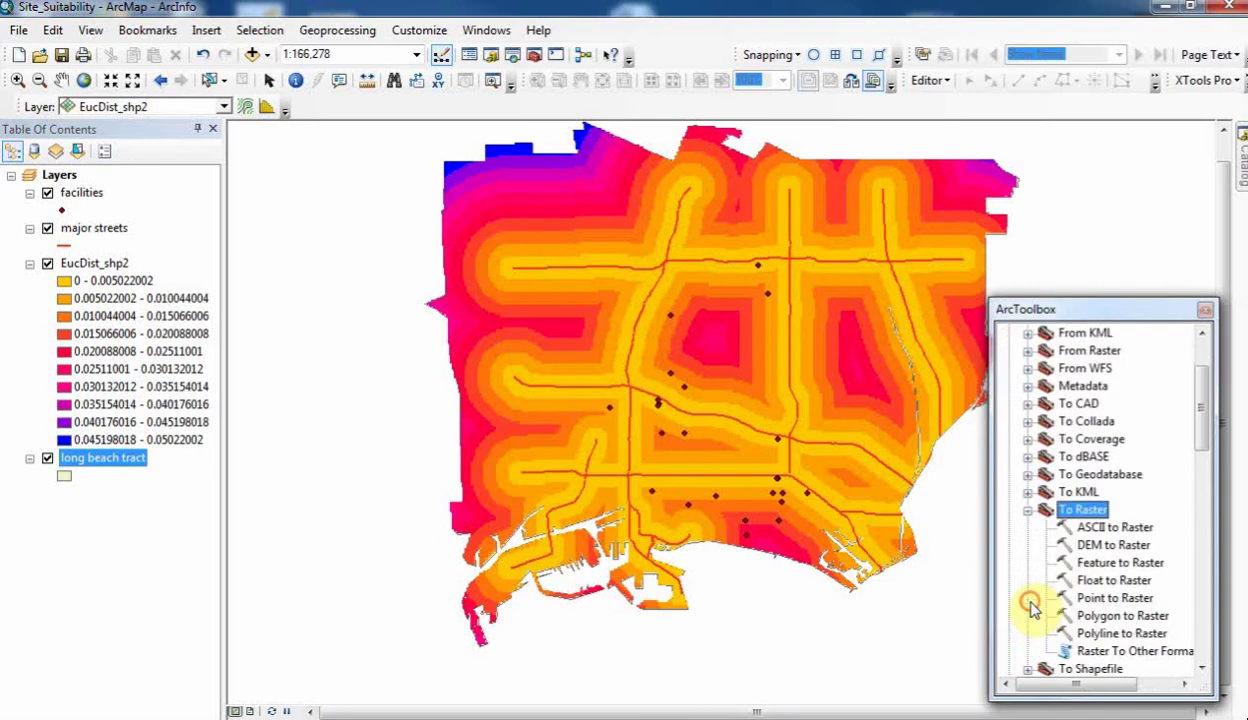
left_click(1100, 563)
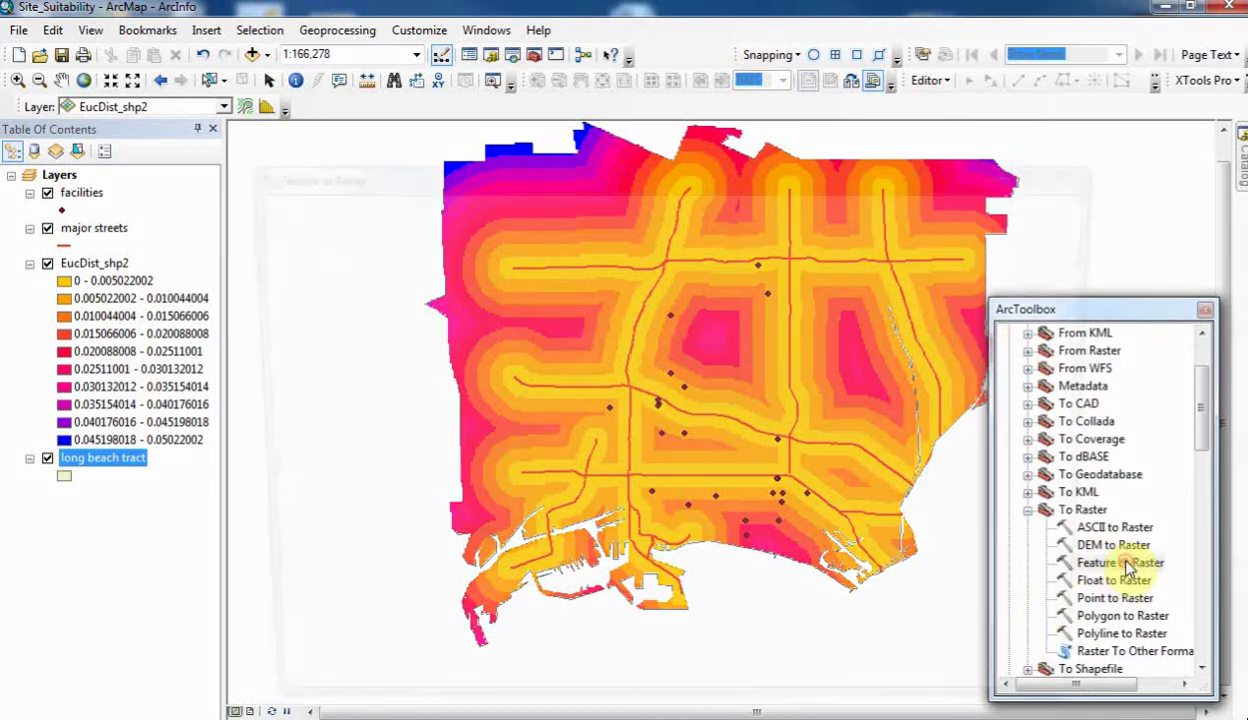
double_click(1120, 563)
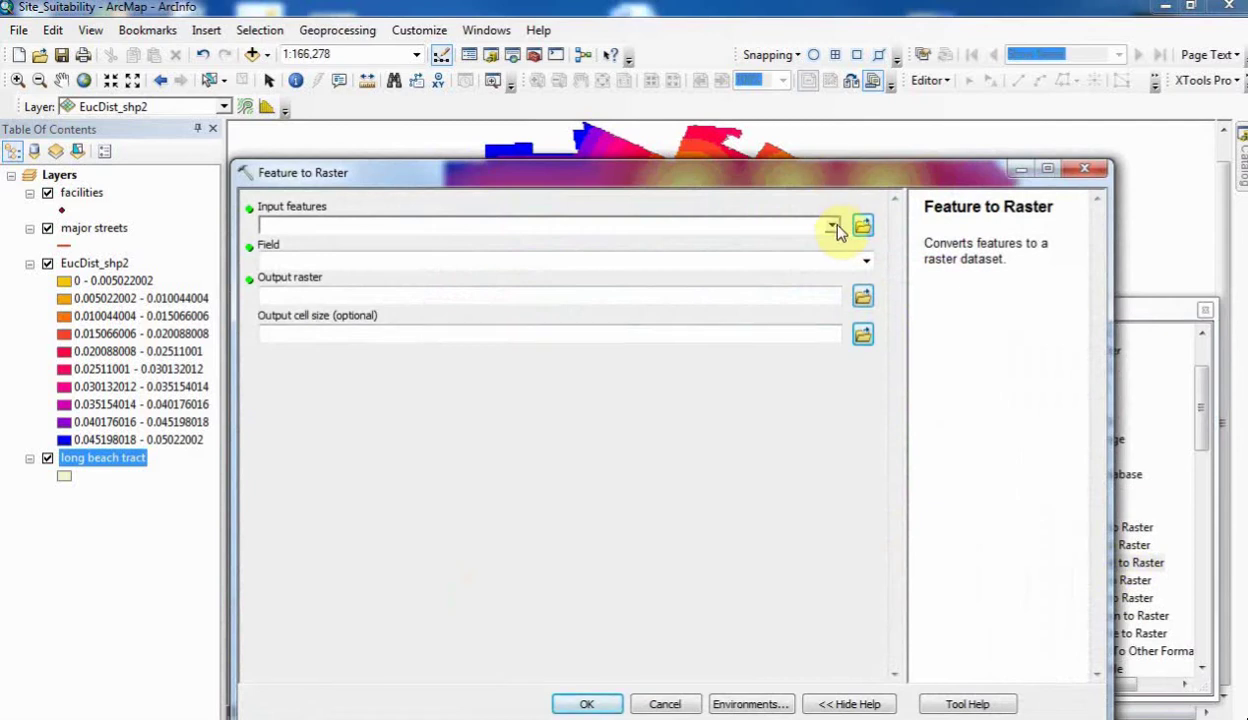
left_click(832, 225)
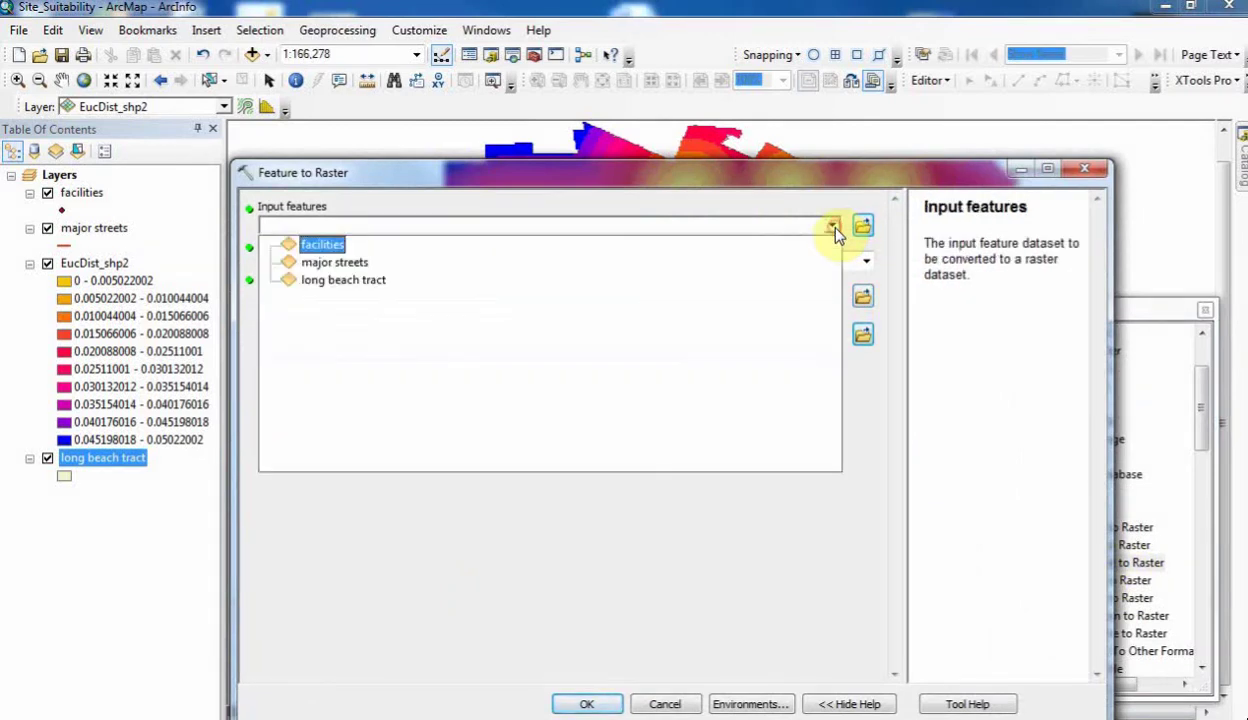
left_click(330, 280)
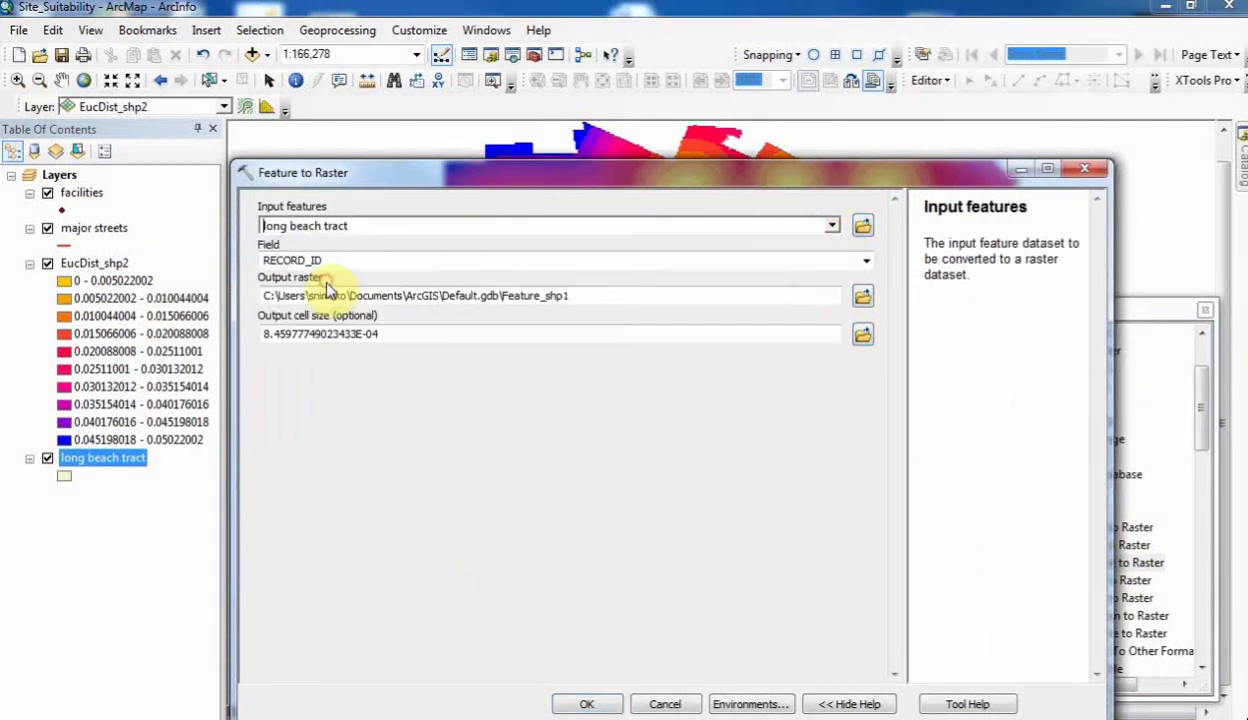
left_click(866, 261)
left_click_drag(866, 323, 880, 640)
left_click(475, 651)
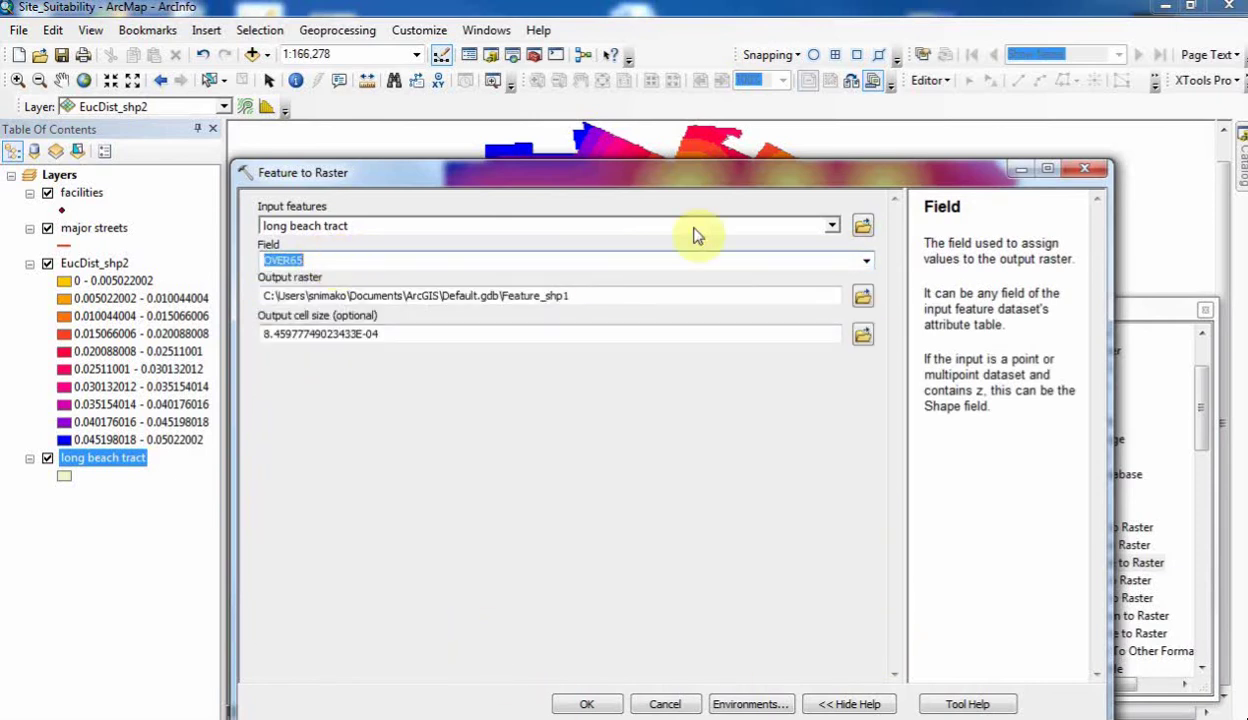
Leave the processing extent at Default and select the output cell size value
left_click_drag(680, 178, 694, 65)
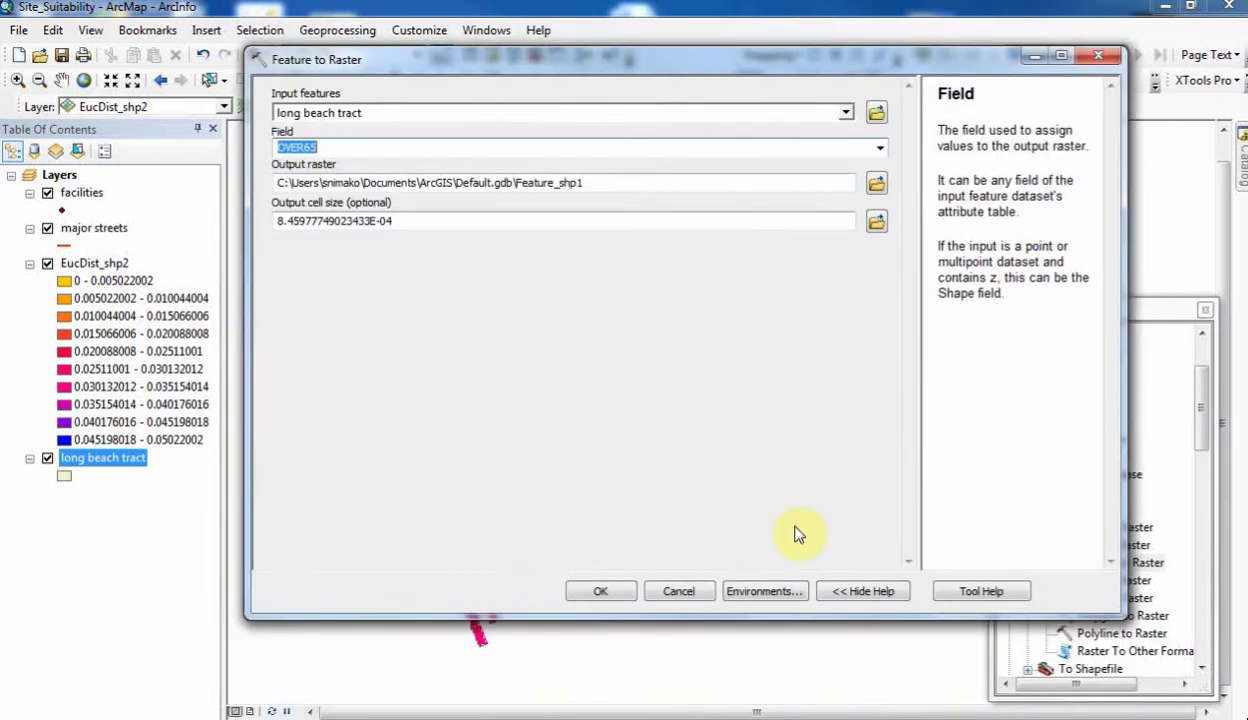
left_click(760, 592)
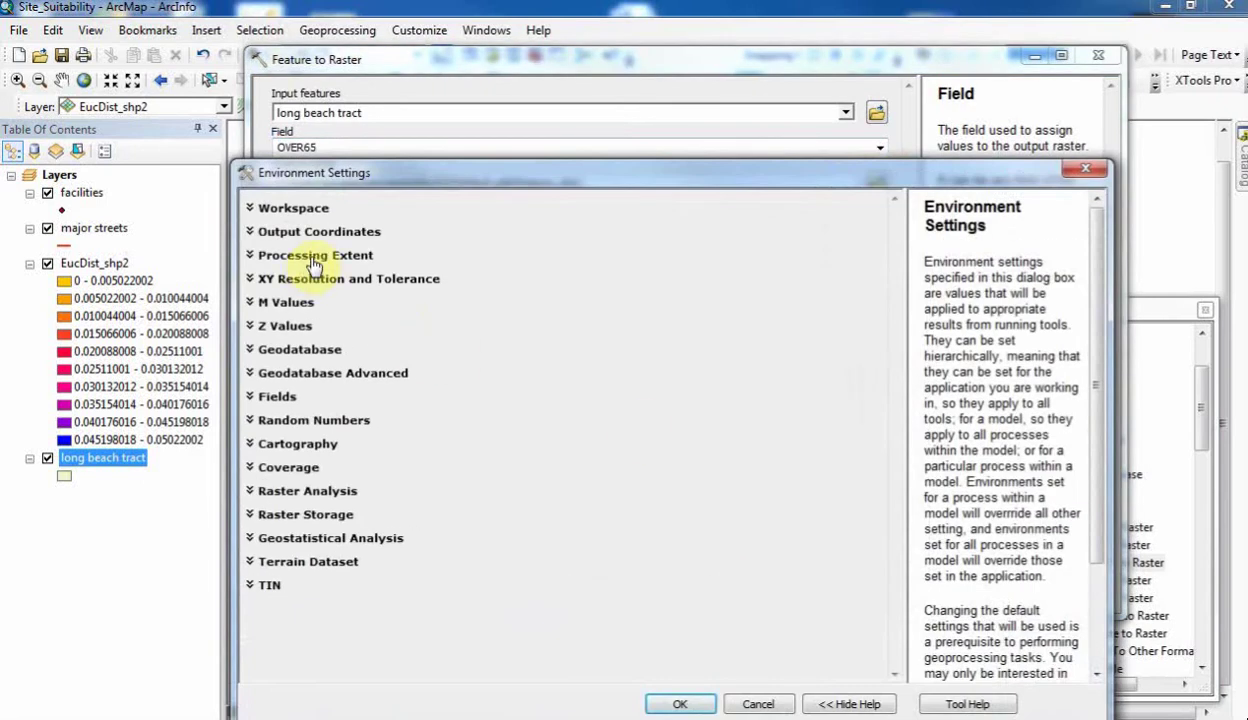
left_click(316, 258)
left_click(440, 289)
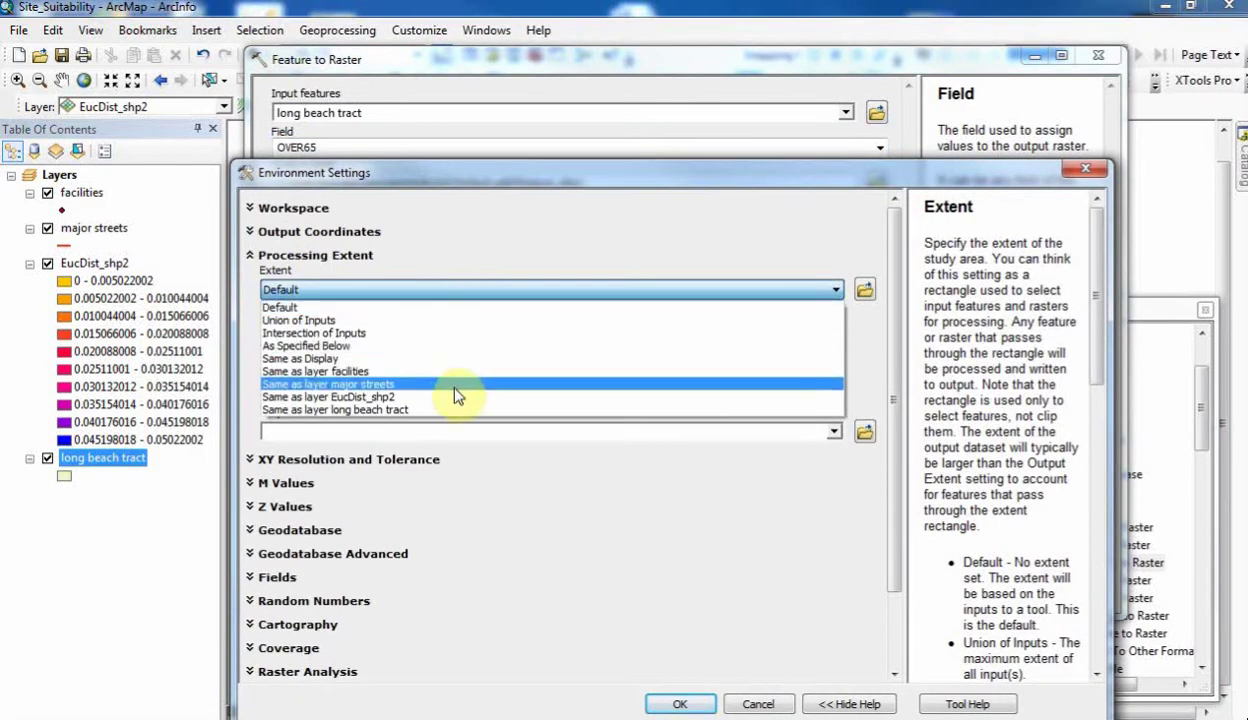
left_click(826, 222)
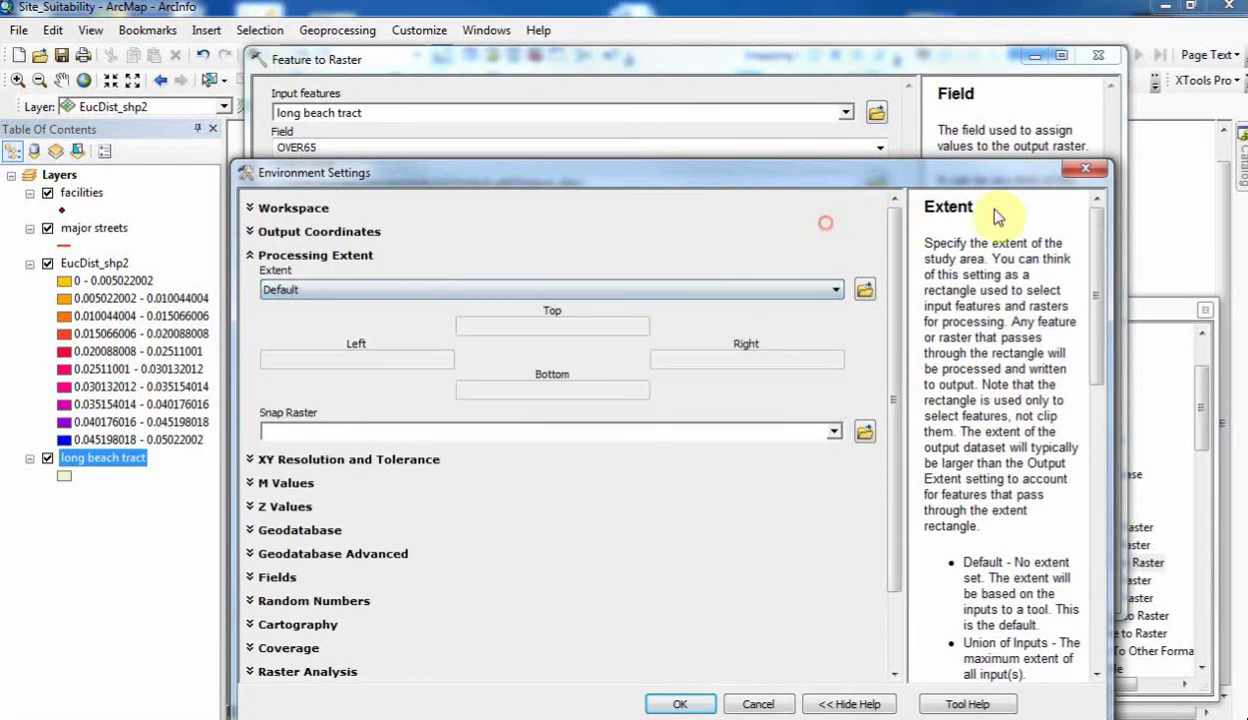
left_click(1086, 169)
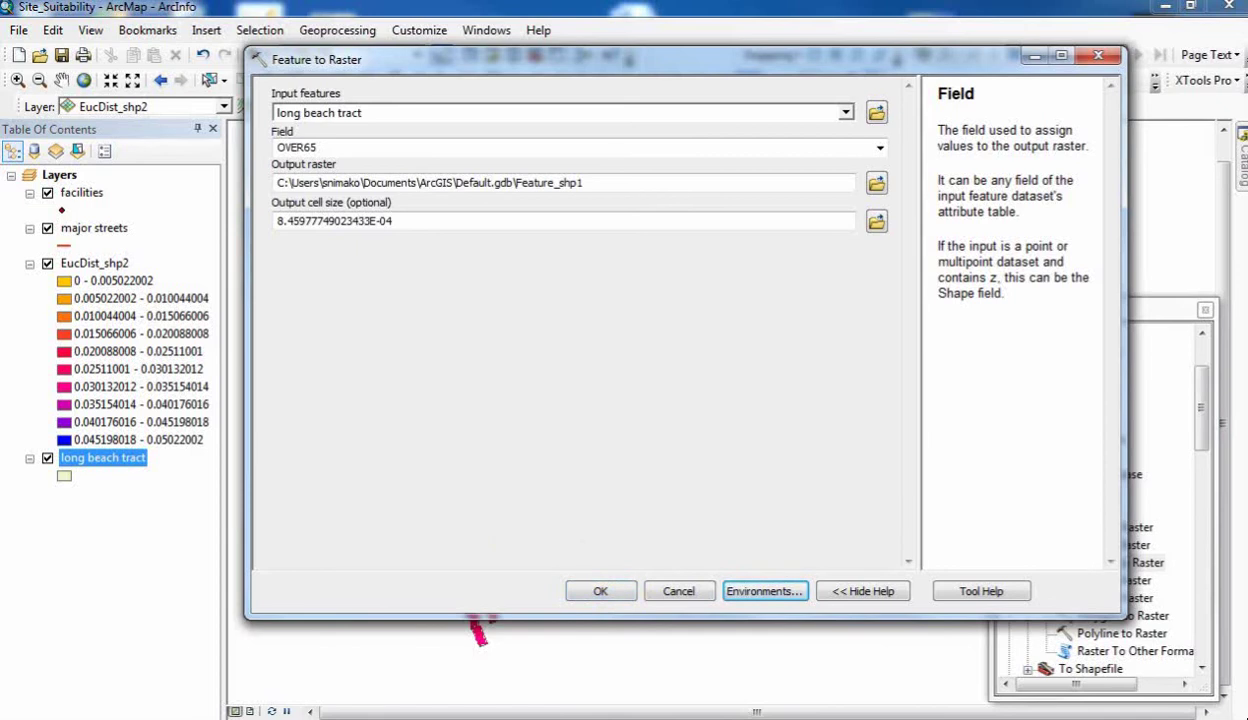
left_click(285, 220)
left_click_drag(285, 220, 388, 226)
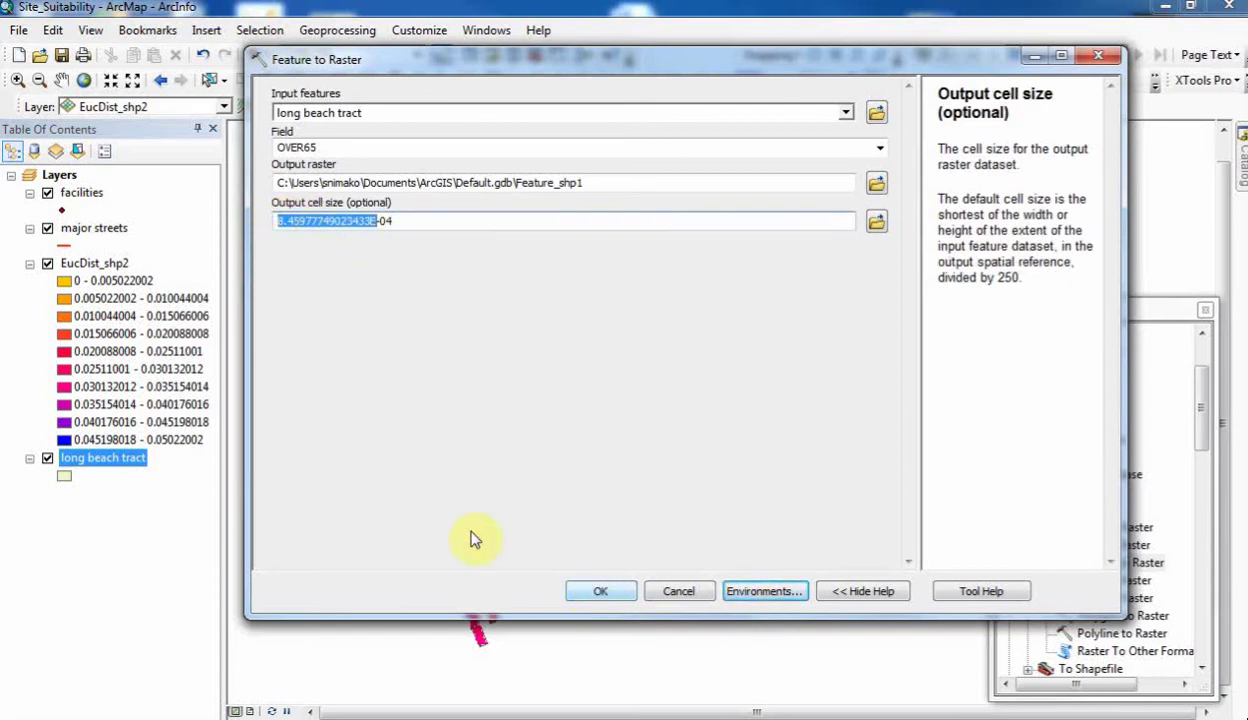
Run the conversion to create the OVER65 raster Feature_shp1, then select the facilities layer
left_click(598, 591)
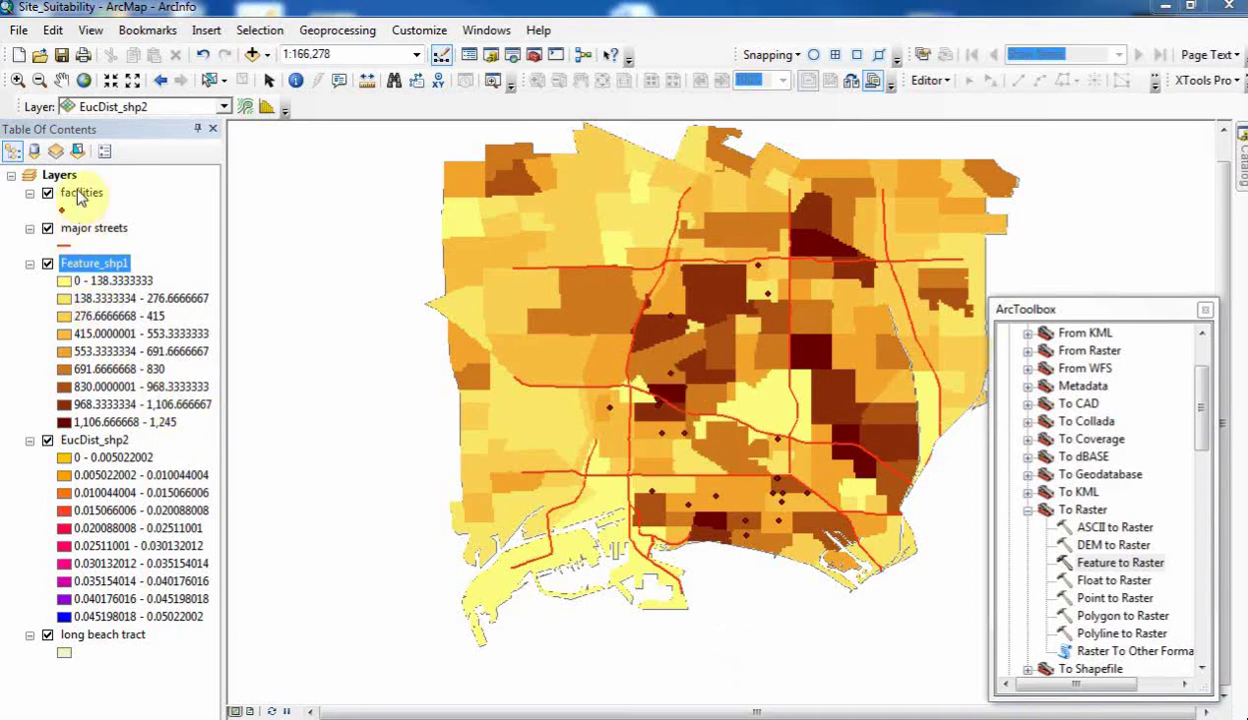
left_click(80, 192)
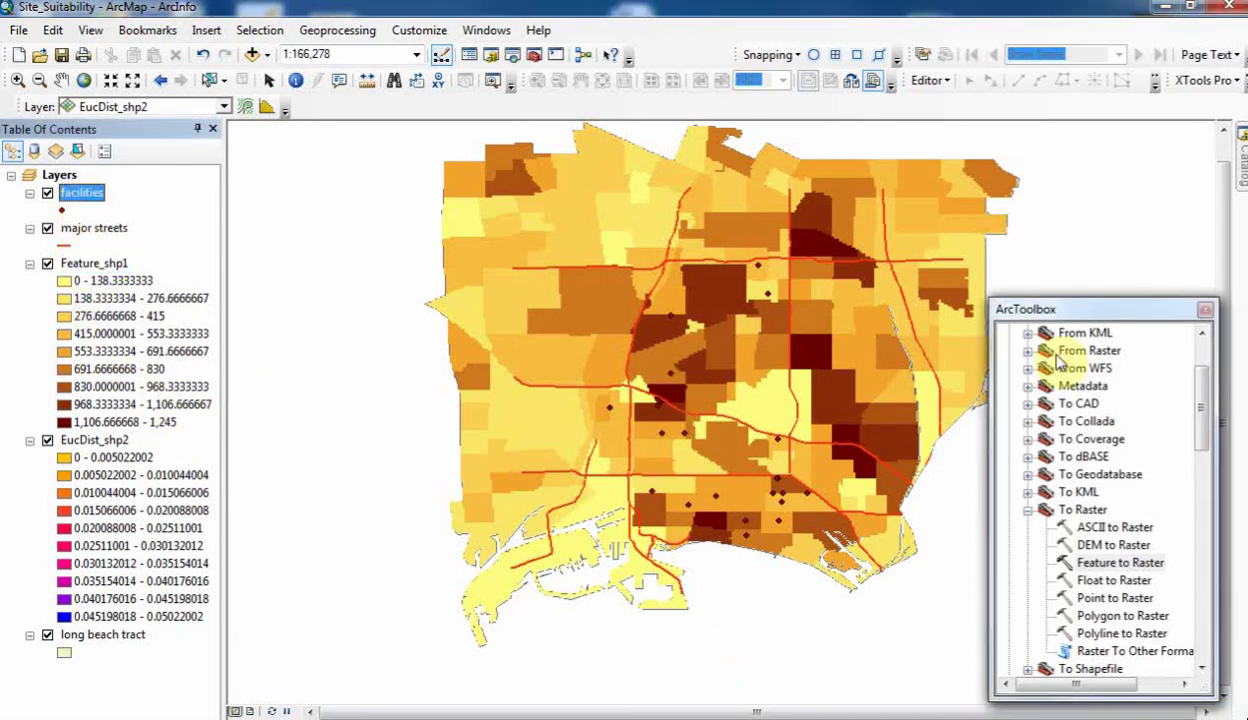
Collapse the conversion tools and open Point Density from the Spatial Analyst Density toolset
left_click(1029, 511)
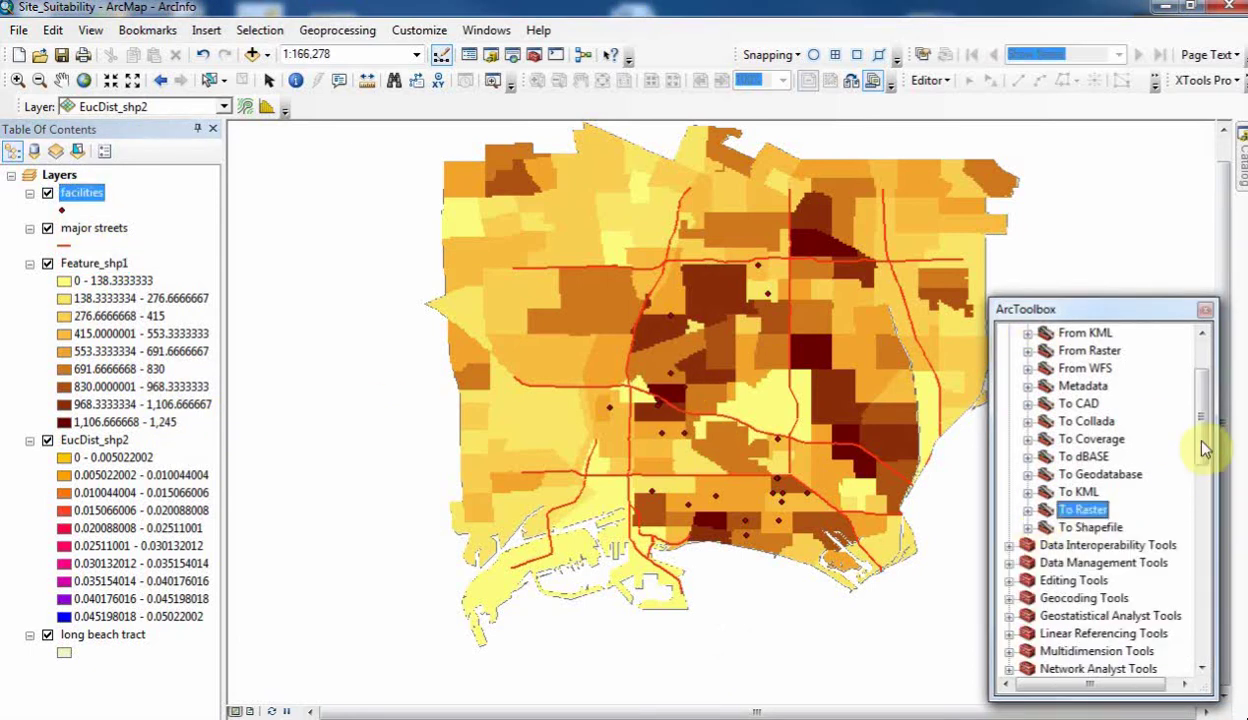
left_click_drag(1203, 441, 1203, 390)
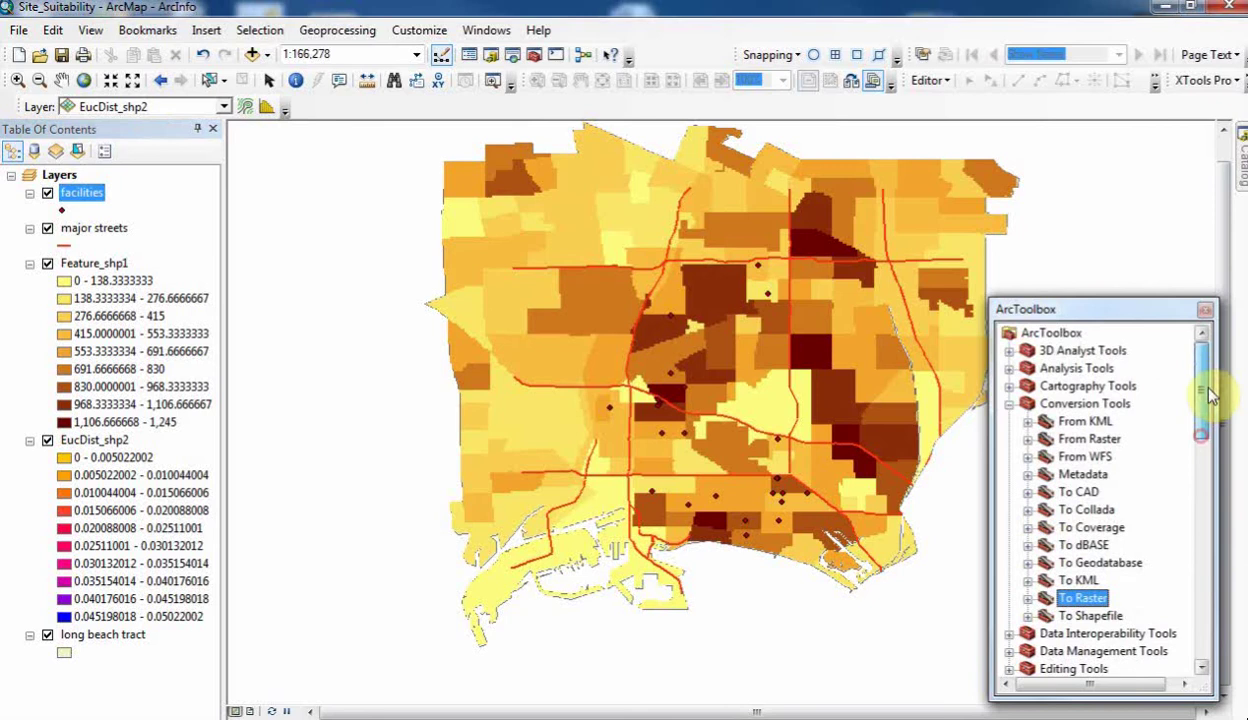
left_click(1009, 404)
left_click_drag(1202, 430, 1199, 529)
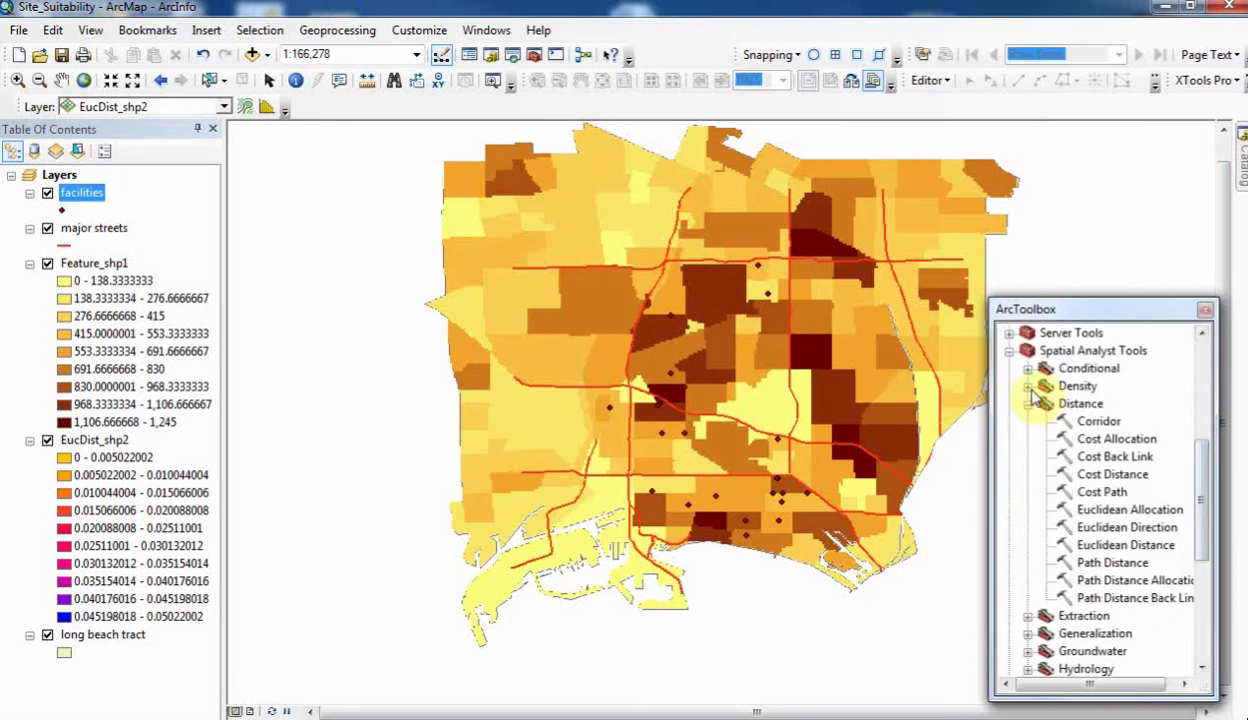
left_click(1028, 386)
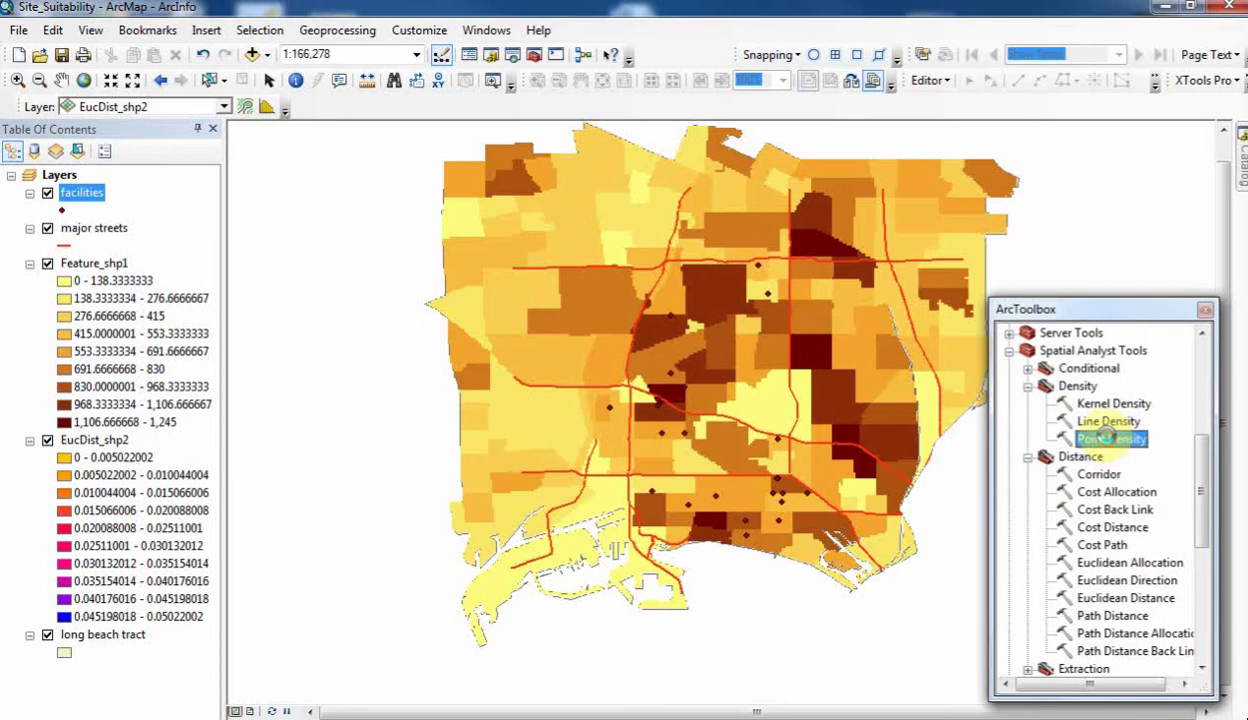
double_click(1110, 440)
left_click_drag(816, 90, 863, 178)
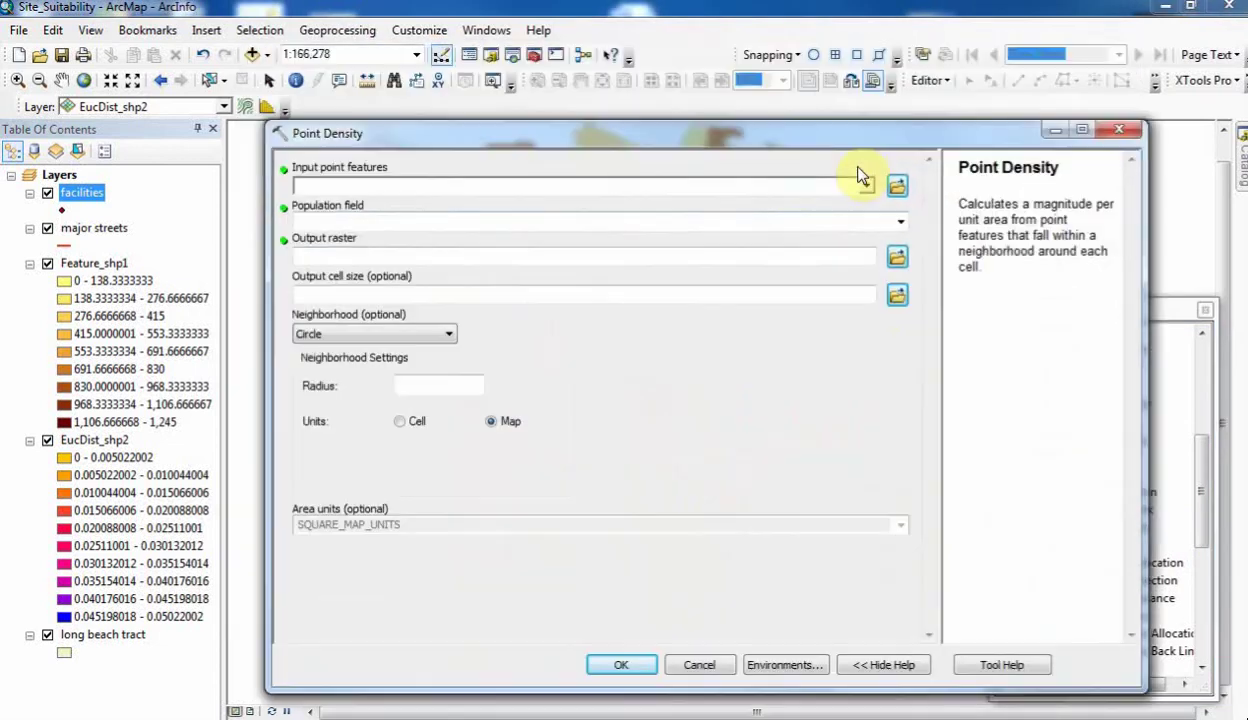
Set Point Density input to facilities, population field N_BEDS, and radius 0.012
left_click(867, 188)
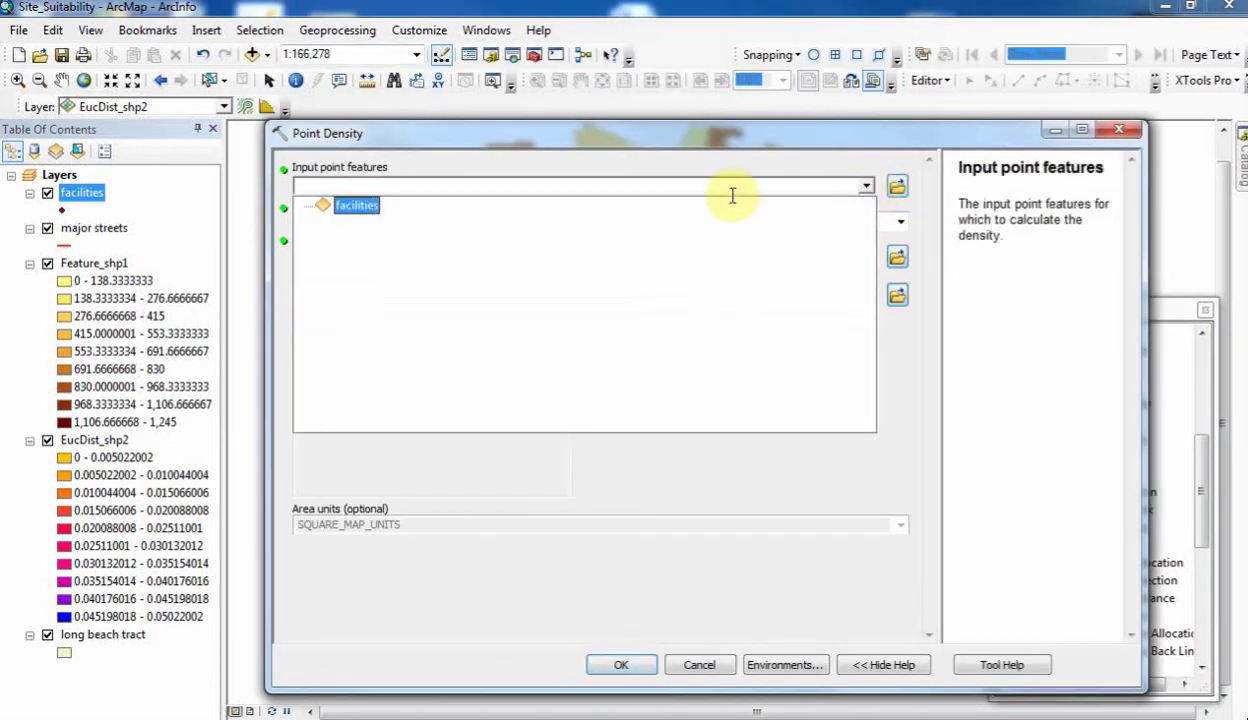
left_click(352, 215)
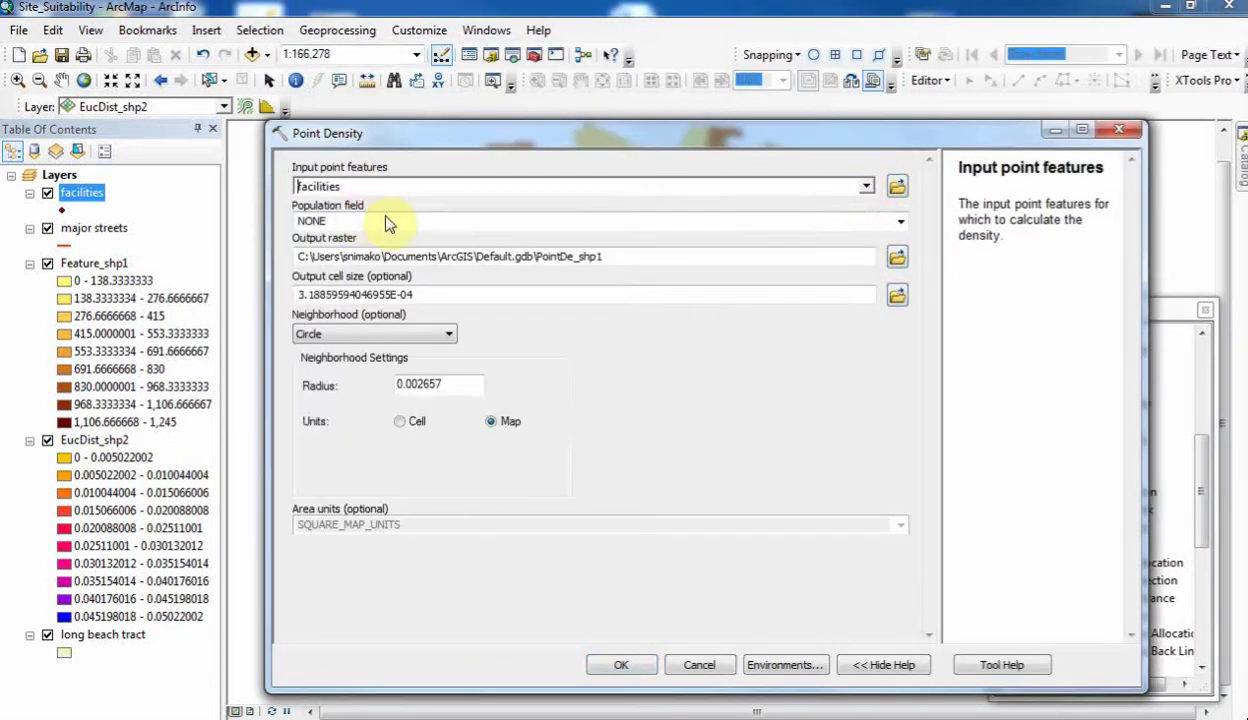
left_click(895, 222)
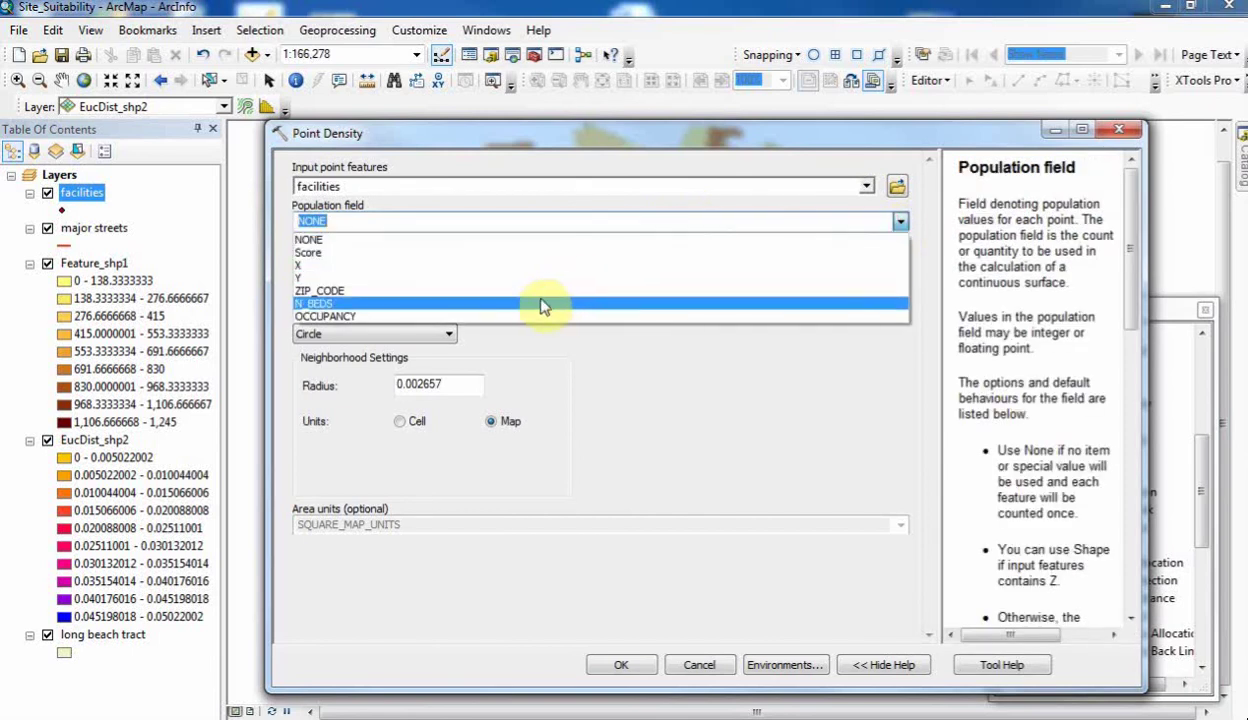
left_click(537, 304)
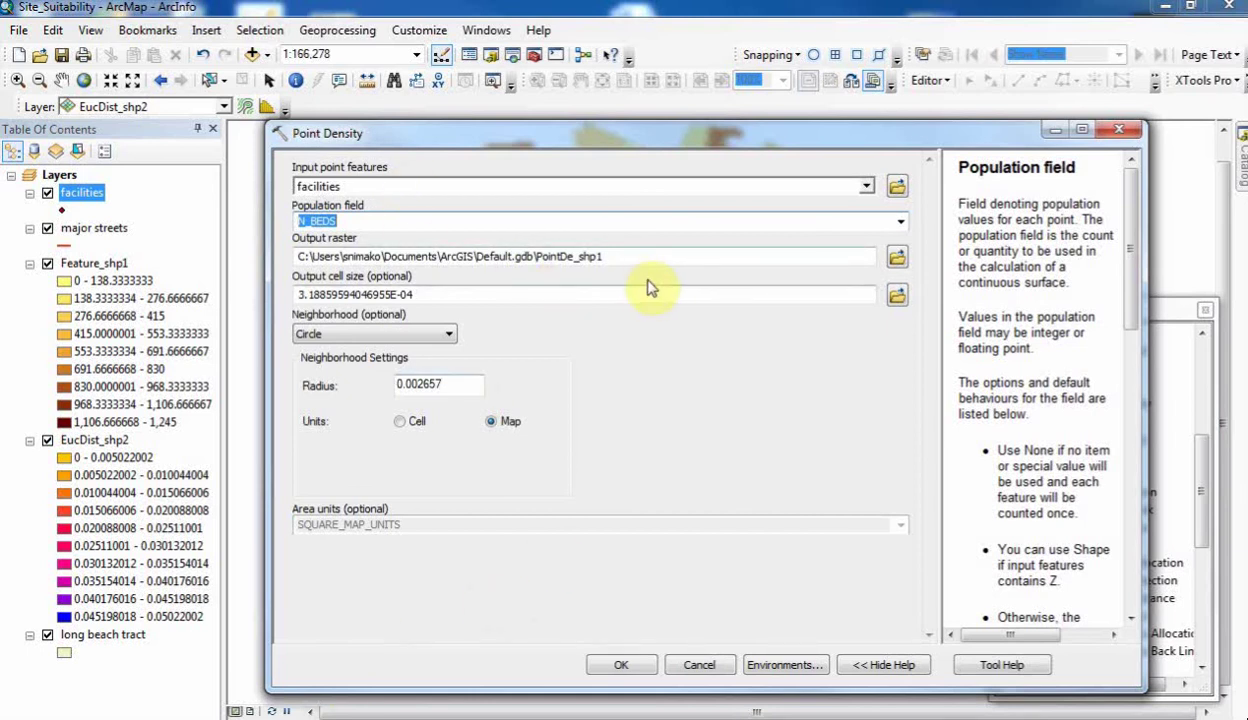
left_click(445, 291)
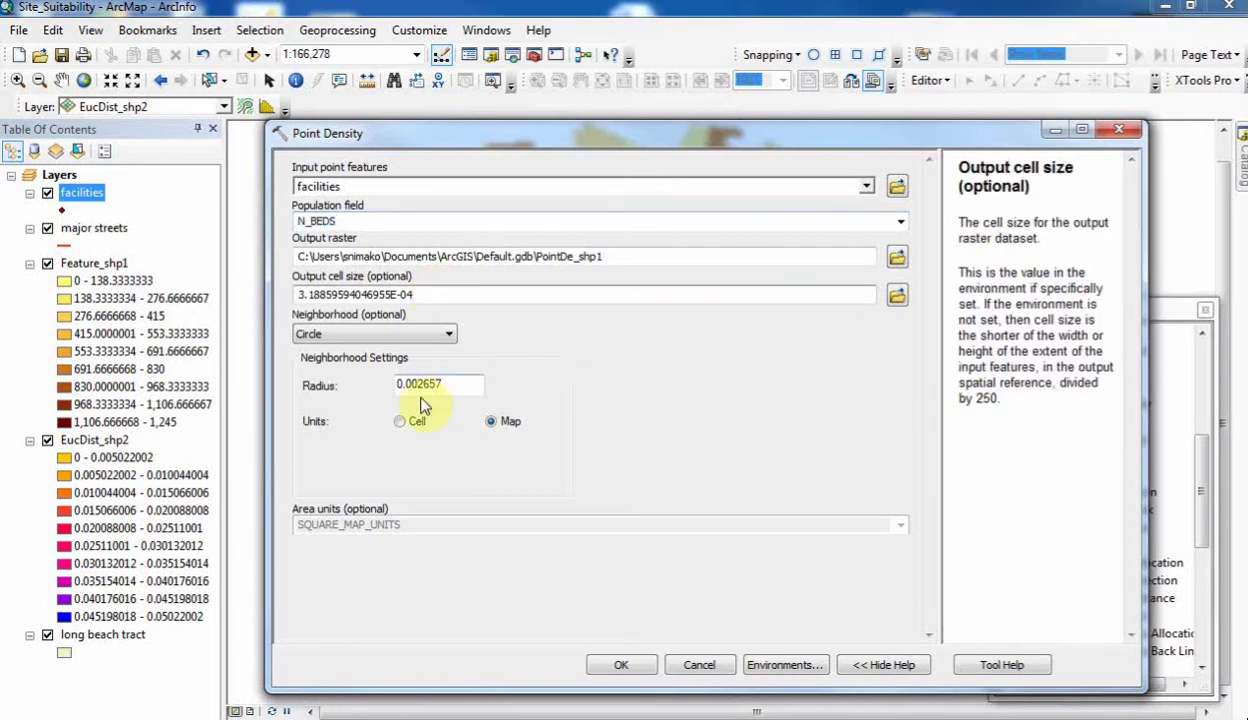
left_click_drag(457, 383, 373, 388)
type("0")
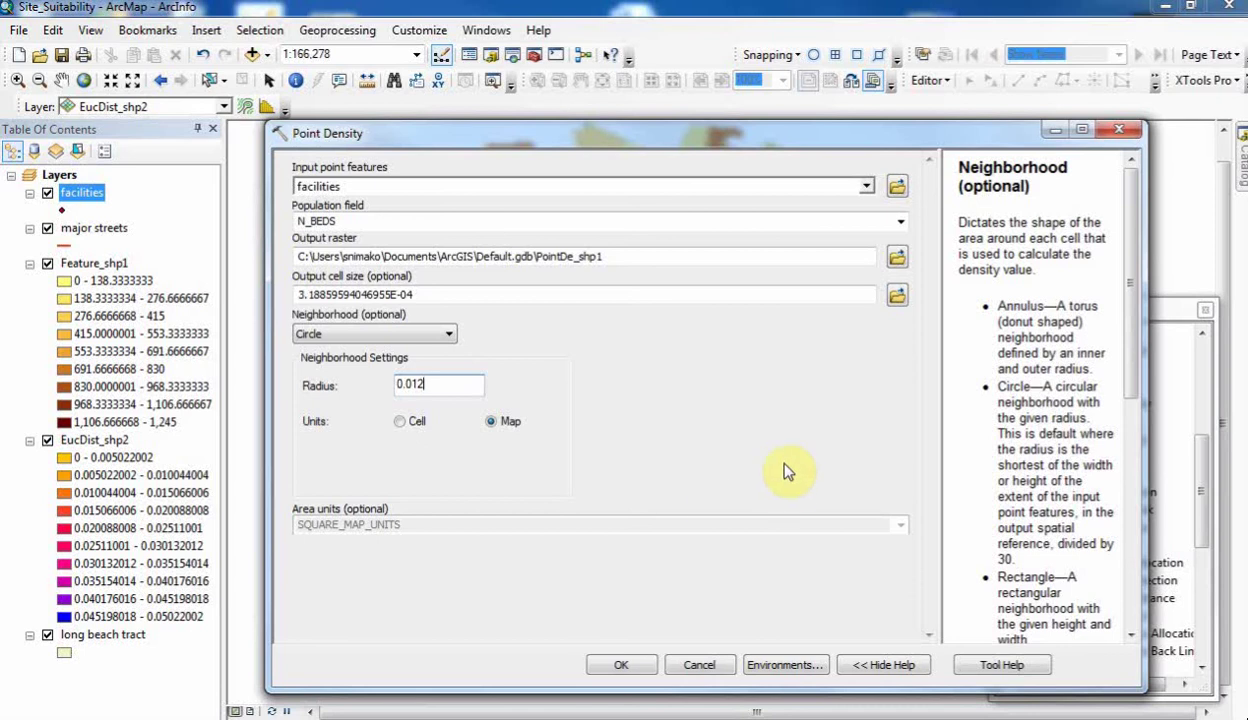
Limit Point Density's extent and mask to long beach tract, then run it to create PointDe_shp1
left_click(790, 665)
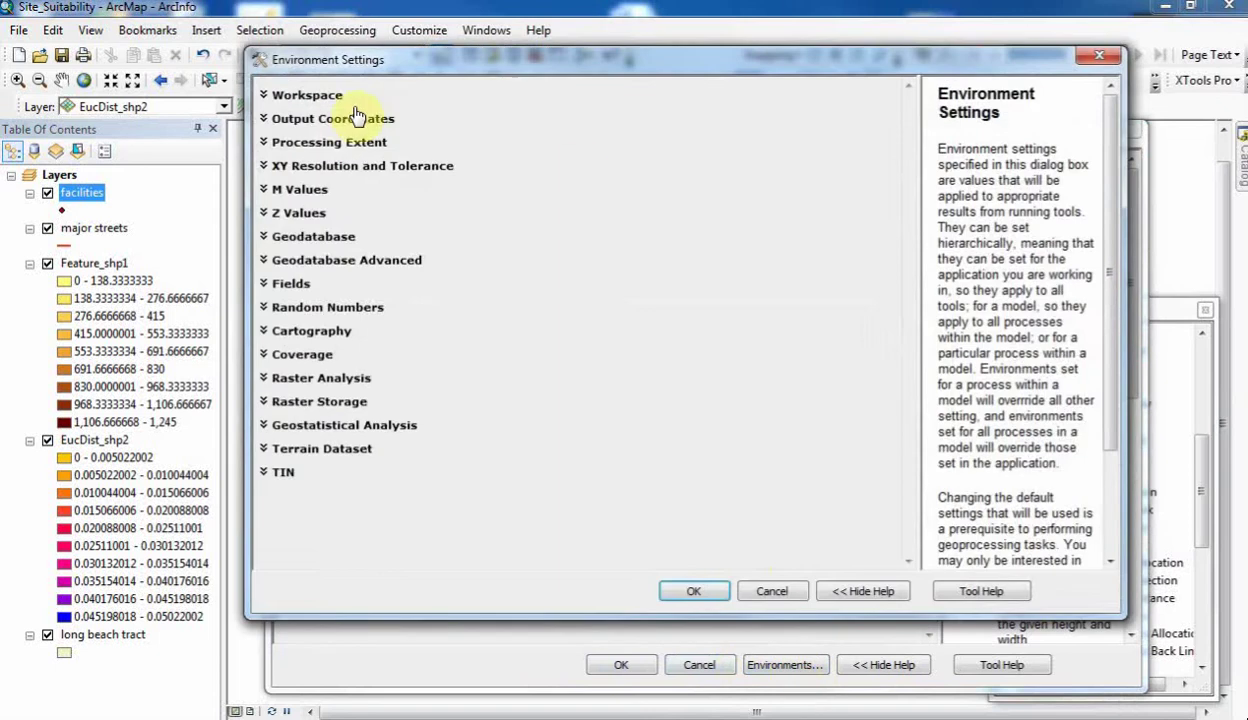
left_click(330, 143)
left_click(849, 176)
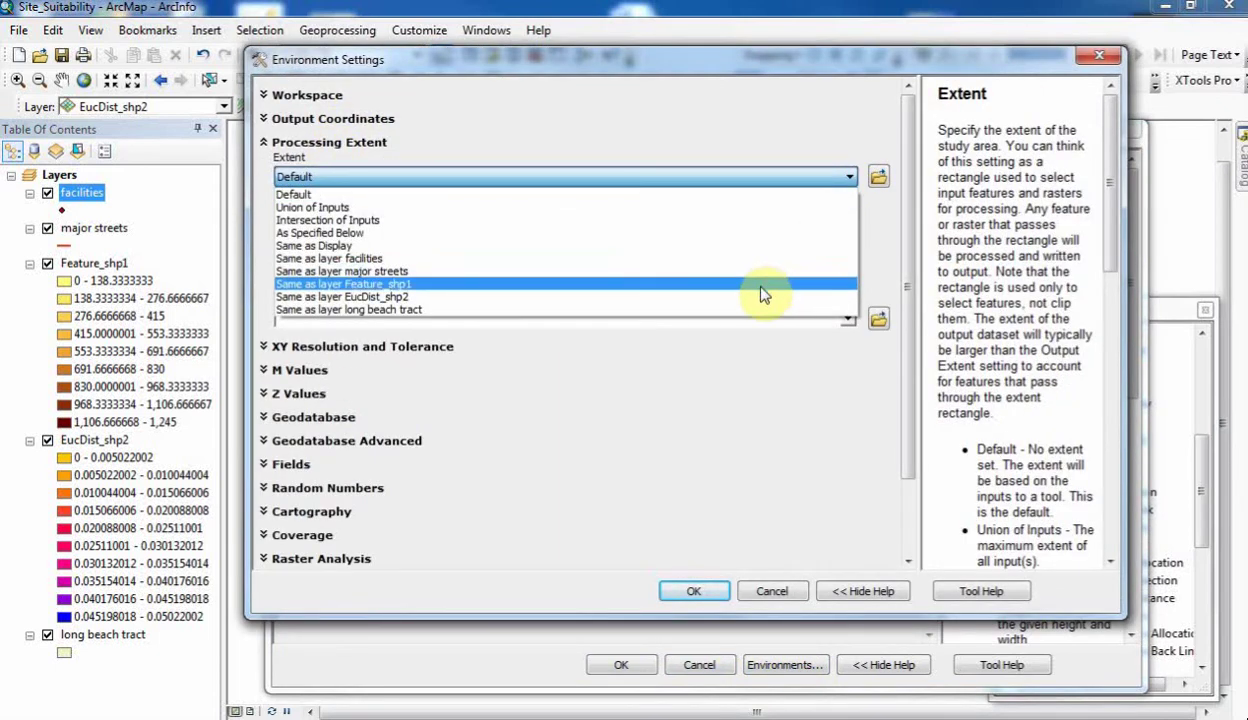
left_click(740, 311)
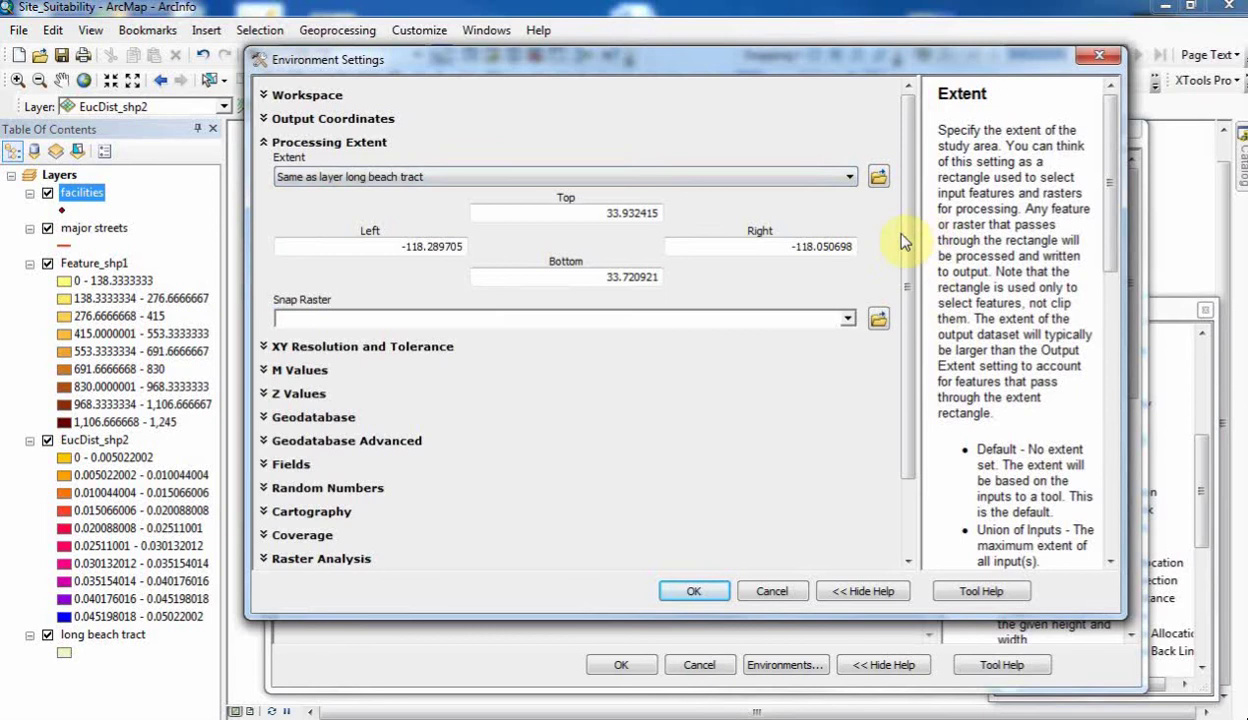
left_click_drag(909, 263, 897, 398)
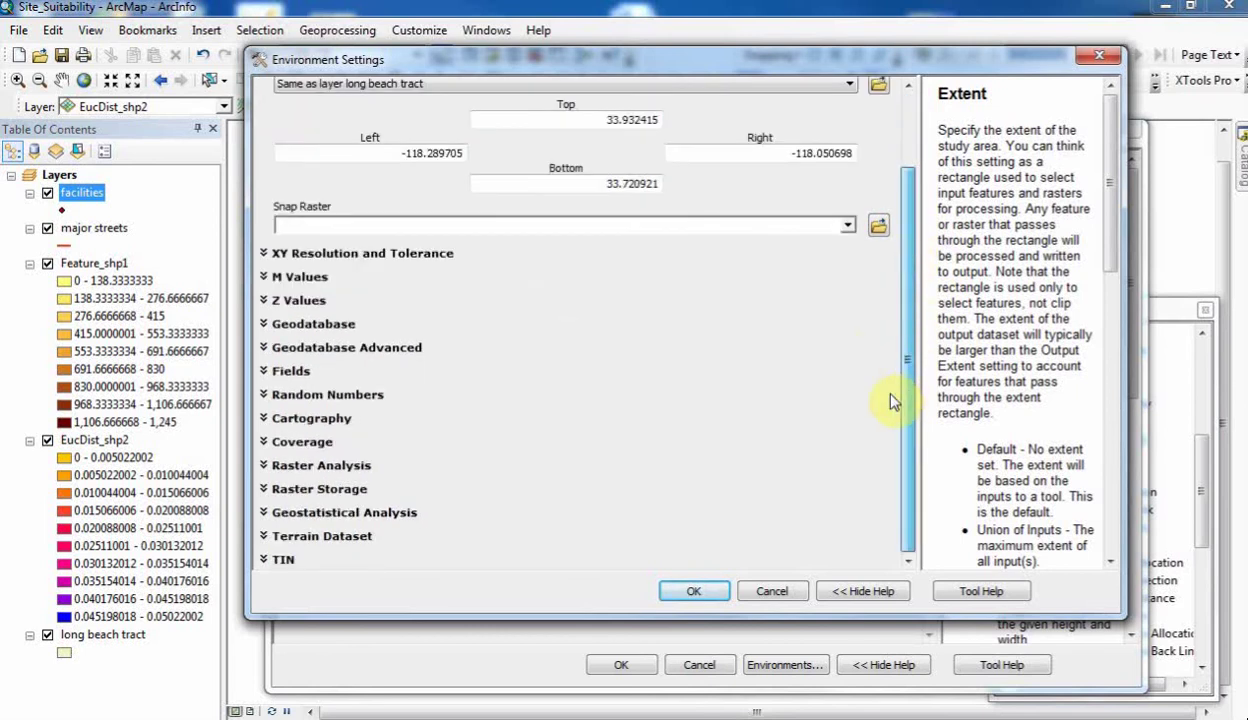
left_click(312, 468)
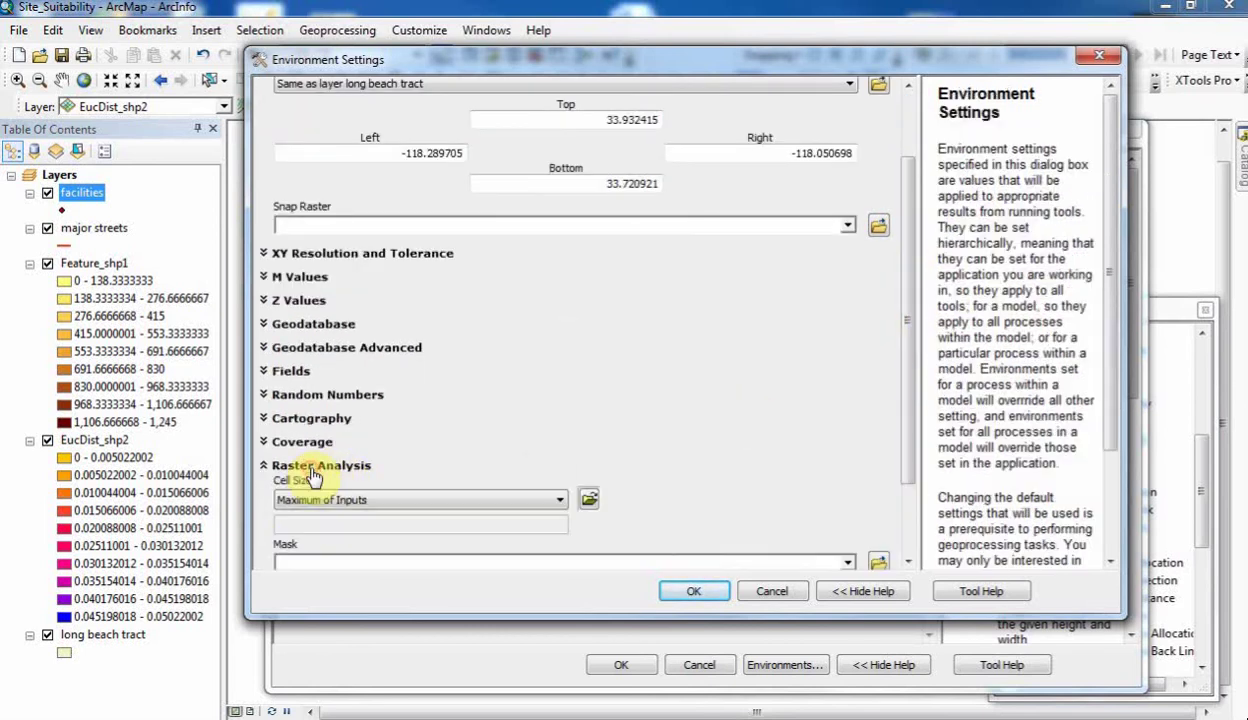
left_click(848, 563)
left_click(358, 397)
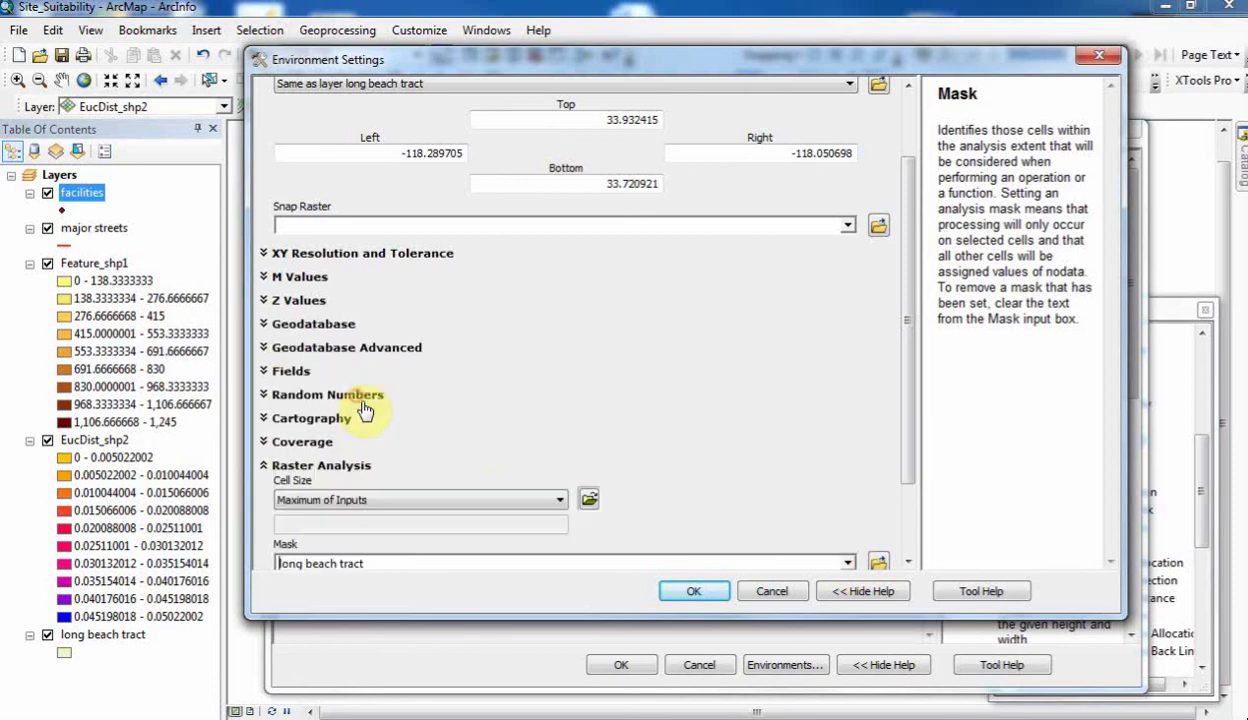
left_click(704, 595)
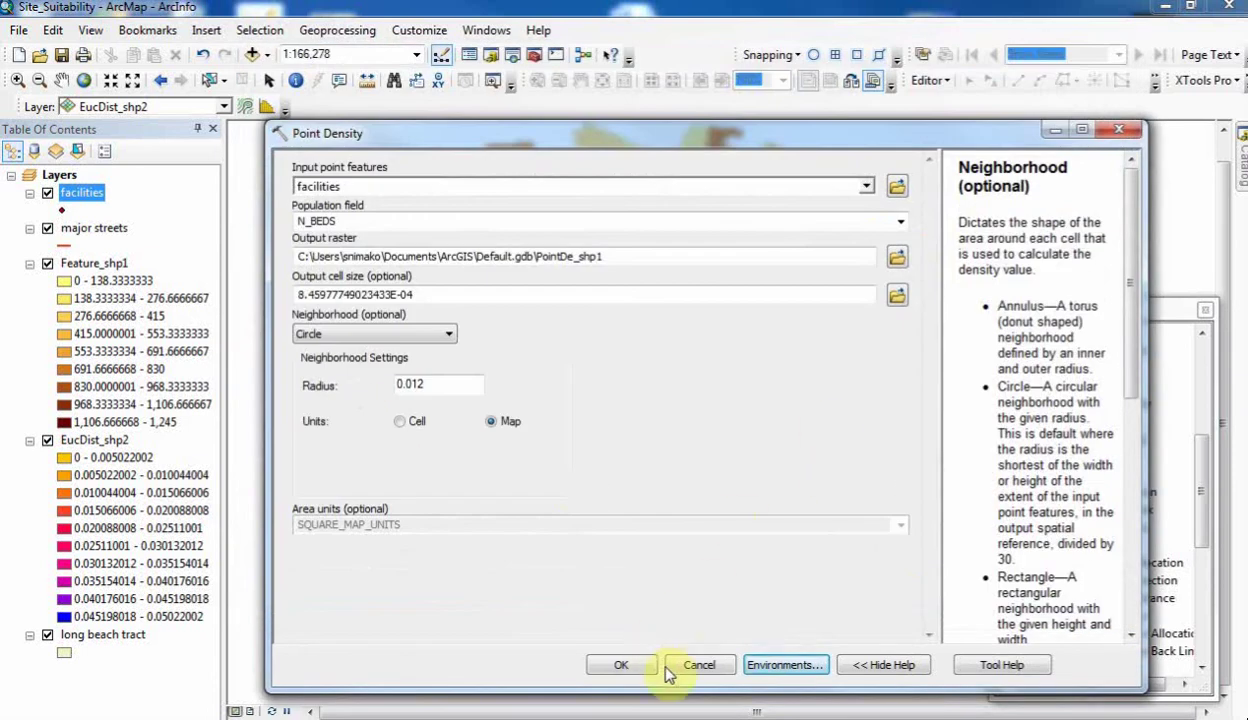
left_click(626, 665)
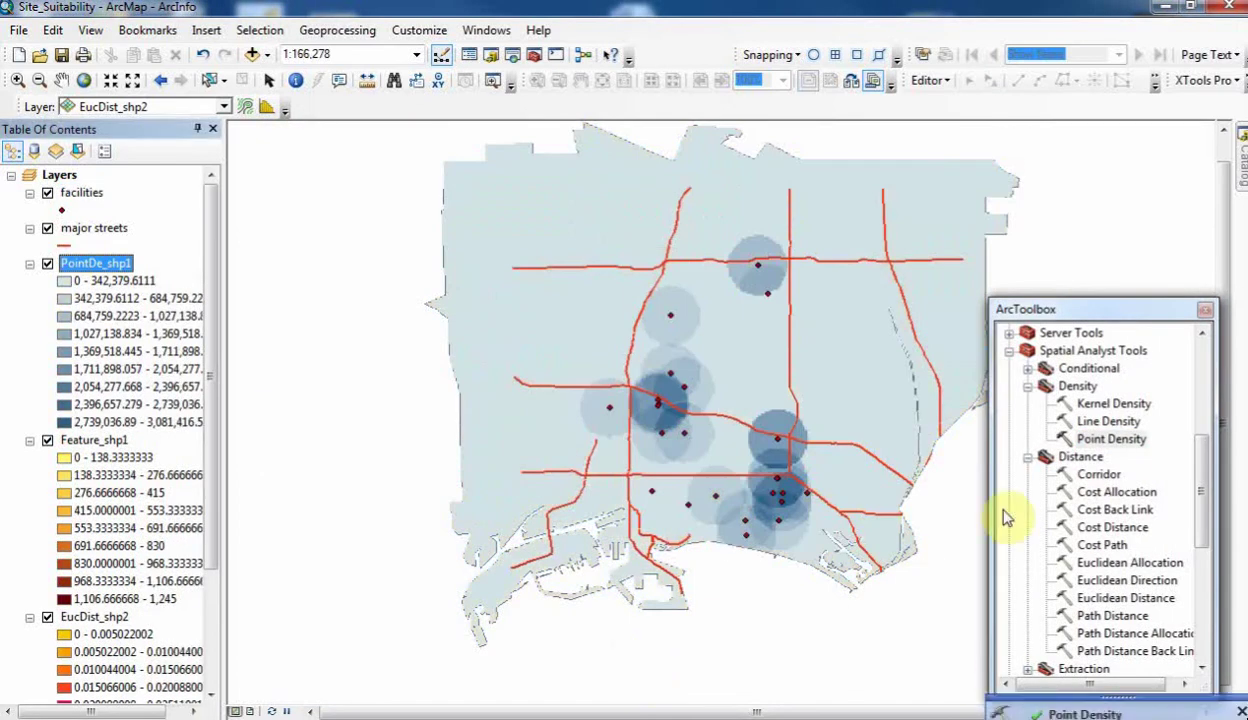
Nudge the ArcToolbox window slightly right while the PointDe_shp1 density raster is generated
left_click_drag(1088, 310, 1096, 312)
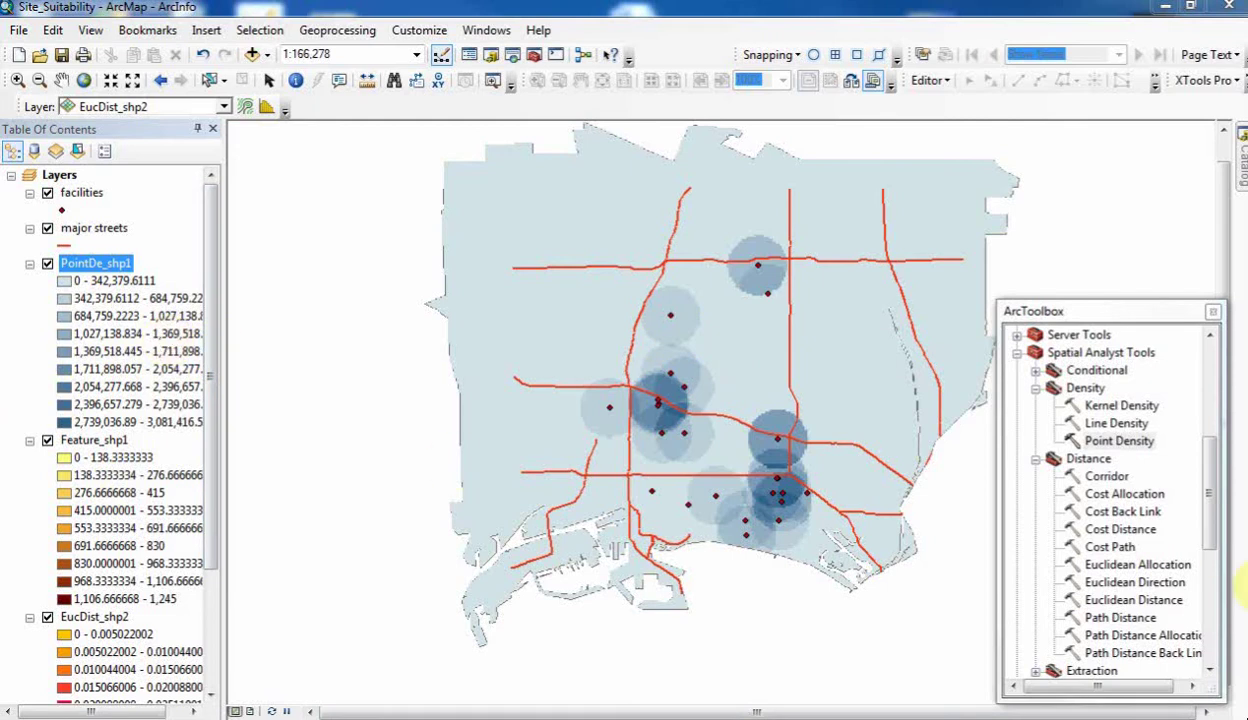
Collapse the Density and Distance toolsets, then launch Spatial Analyst's Reclass > Reclassify tool
double_click(1050, 387)
left_click(1037, 406)
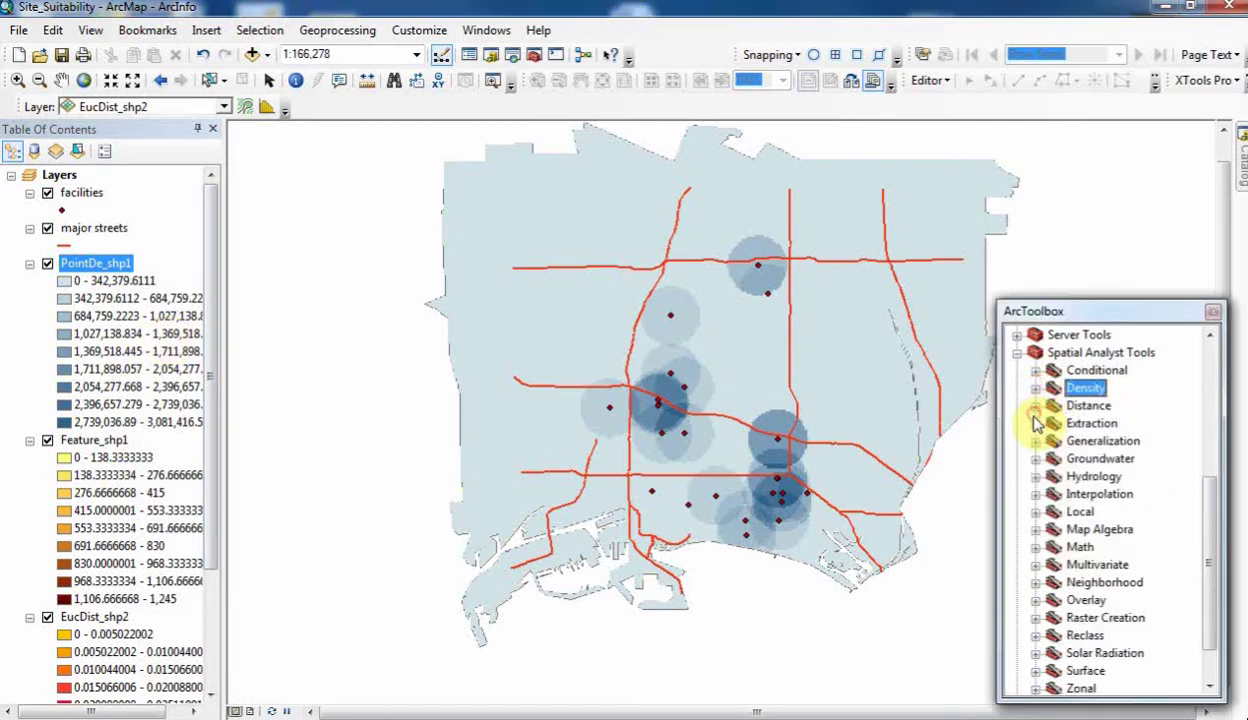
left_click_drag(1213, 530, 1203, 580)
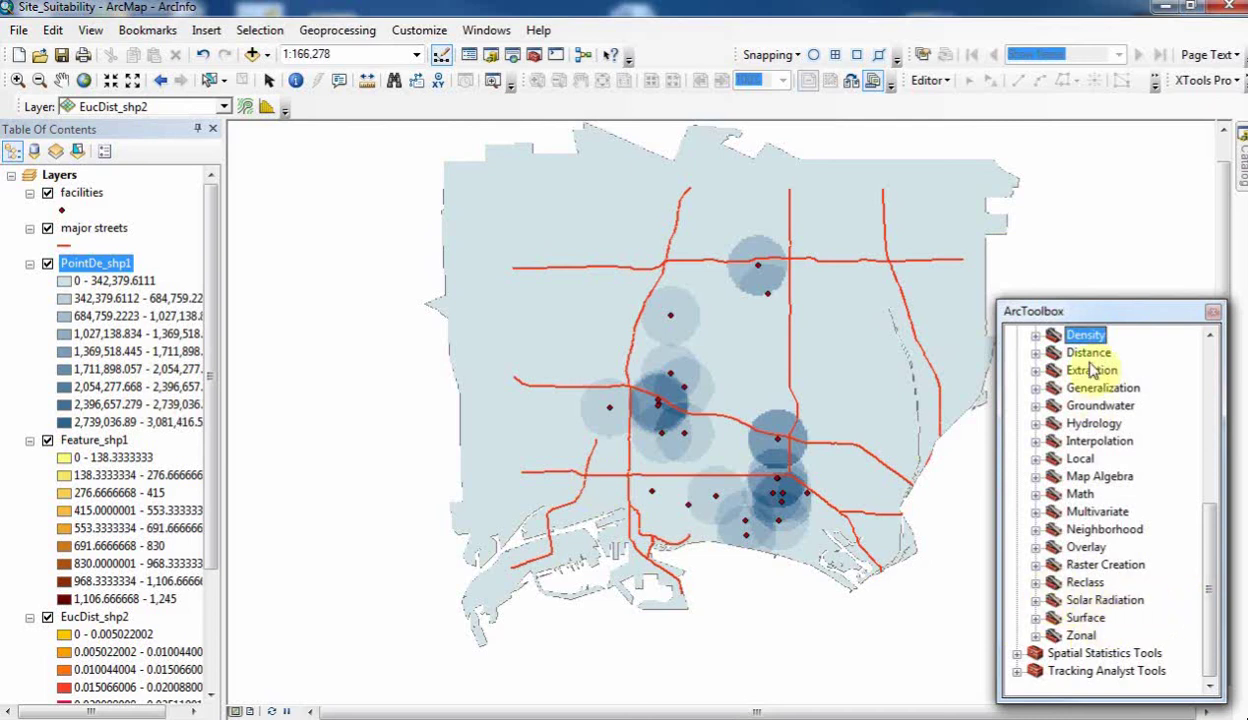
left_click_drag(1213, 588, 1188, 590)
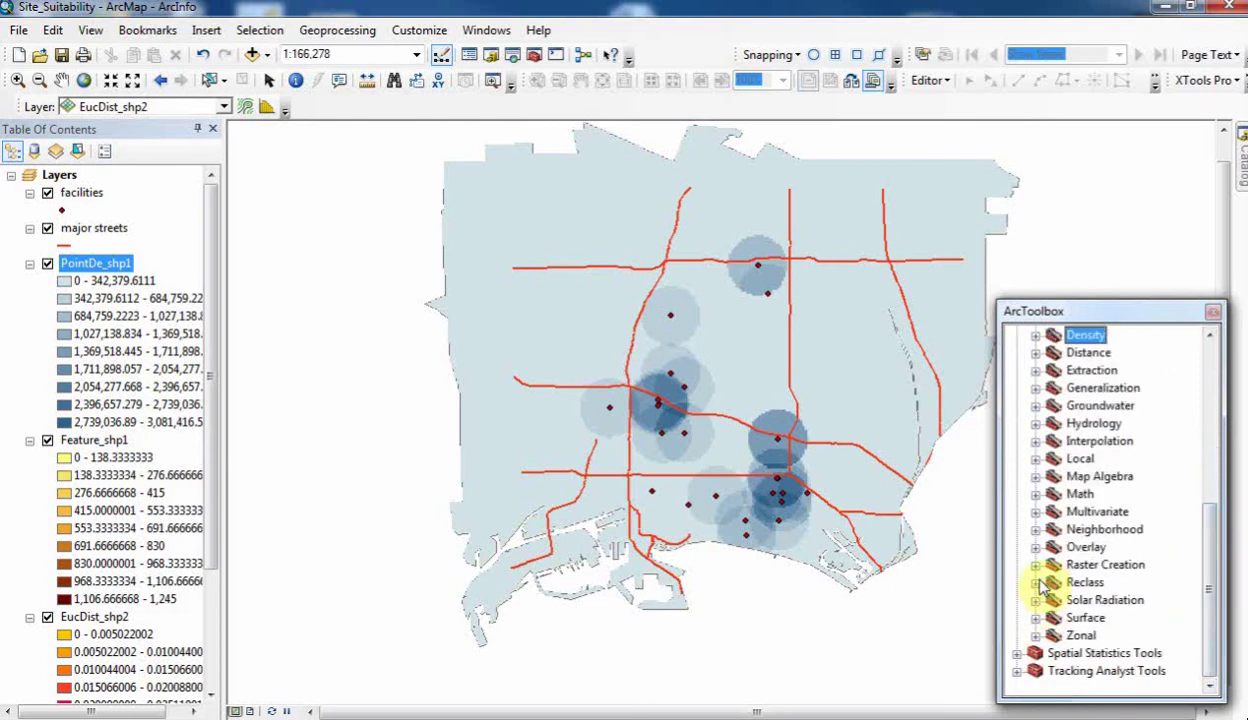
left_click(1035, 582)
double_click(1126, 660)
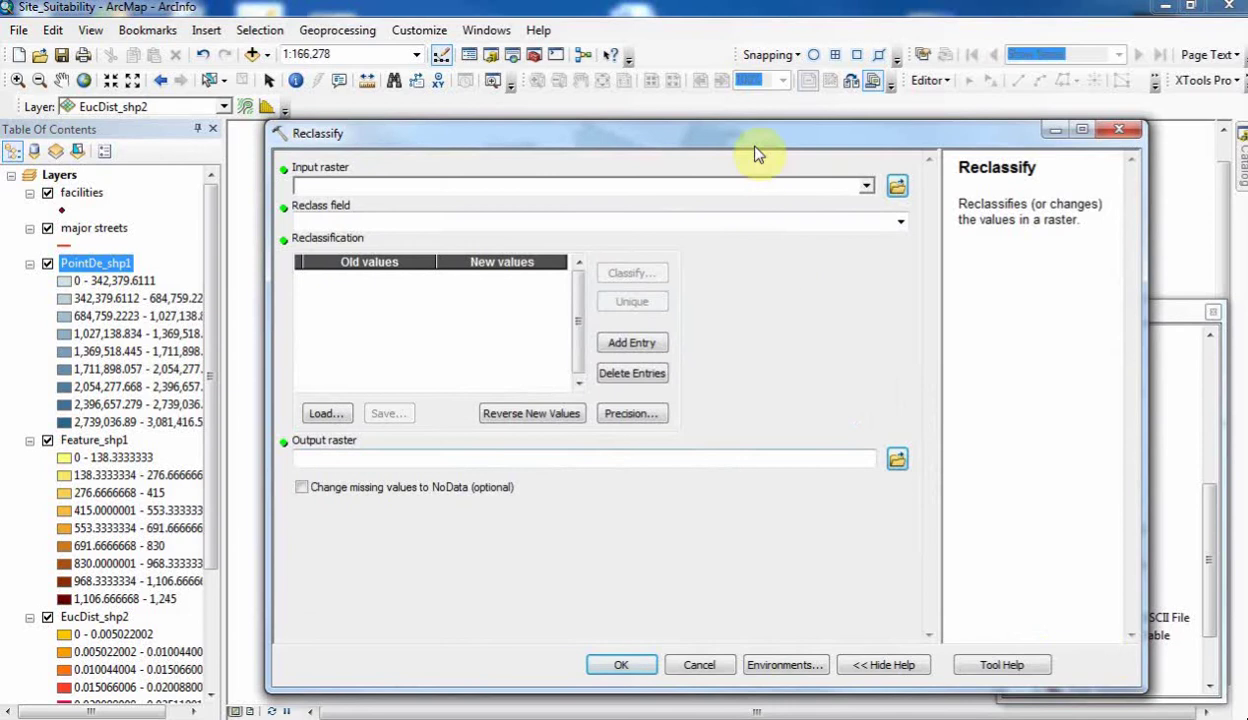
Choose EucDist_shp2 as input and set its classification to 3 classes, Manual method
left_click_drag(754, 135, 796, 158)
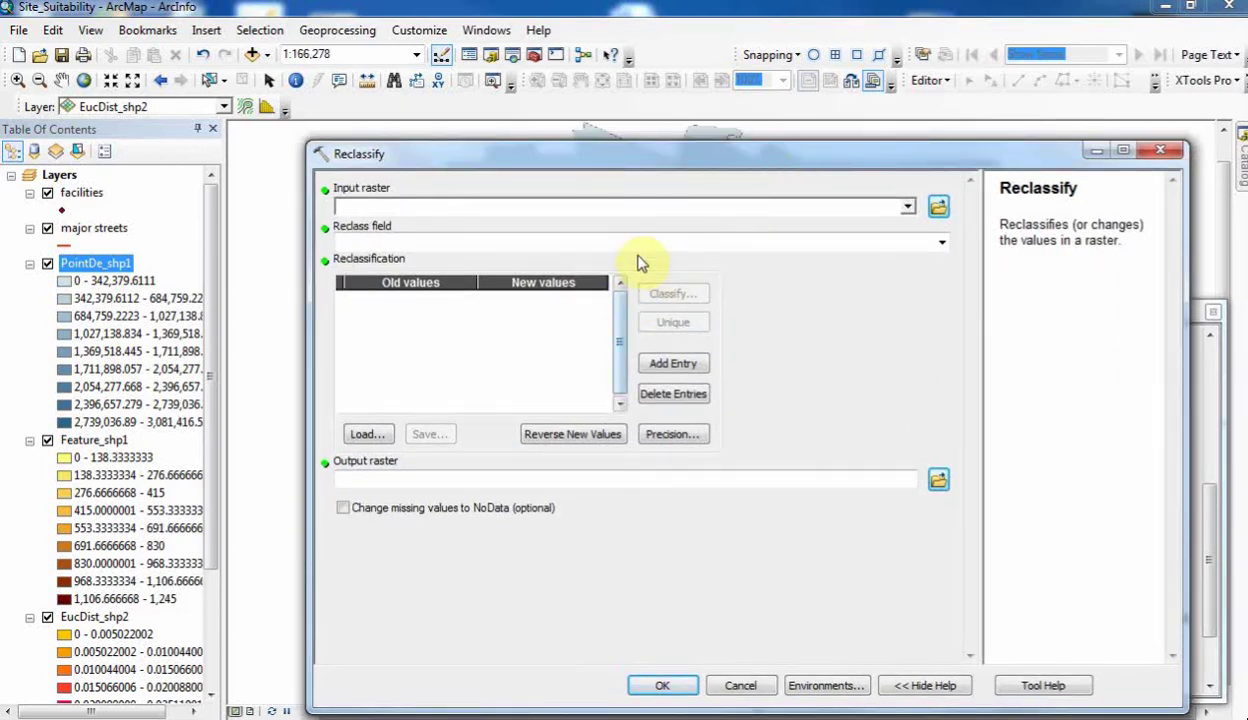
left_click(908, 210)
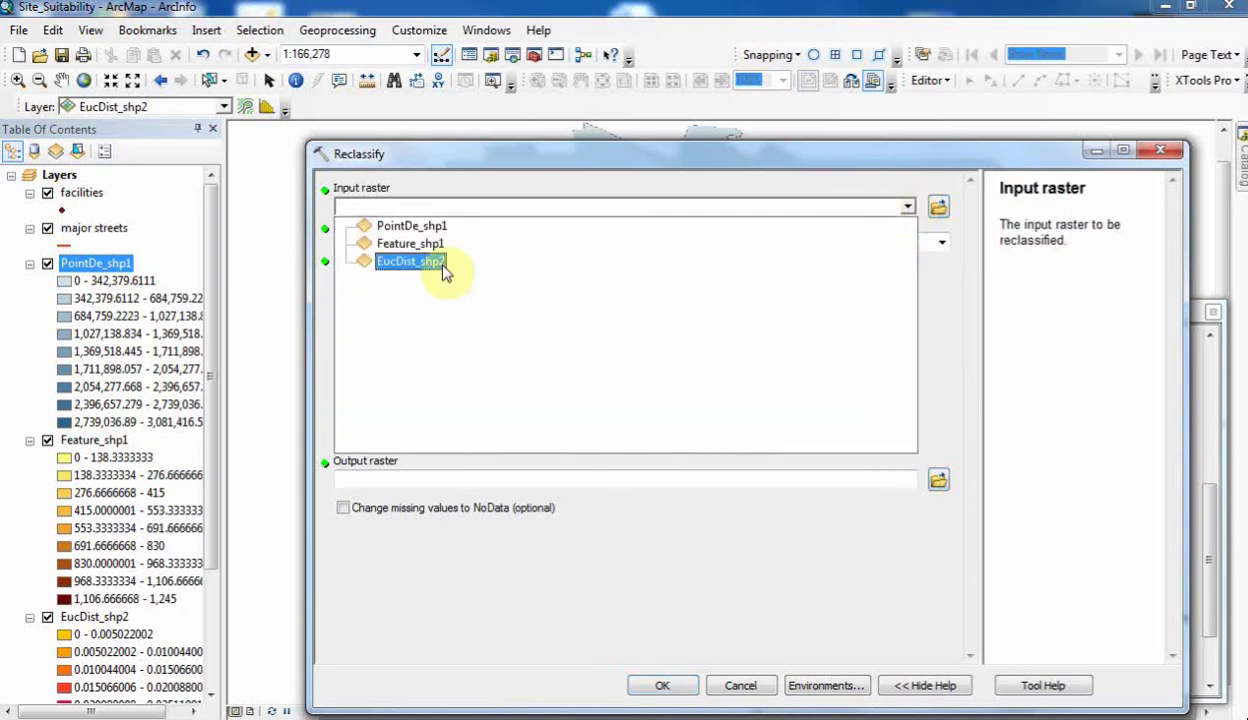
left_click(411, 263)
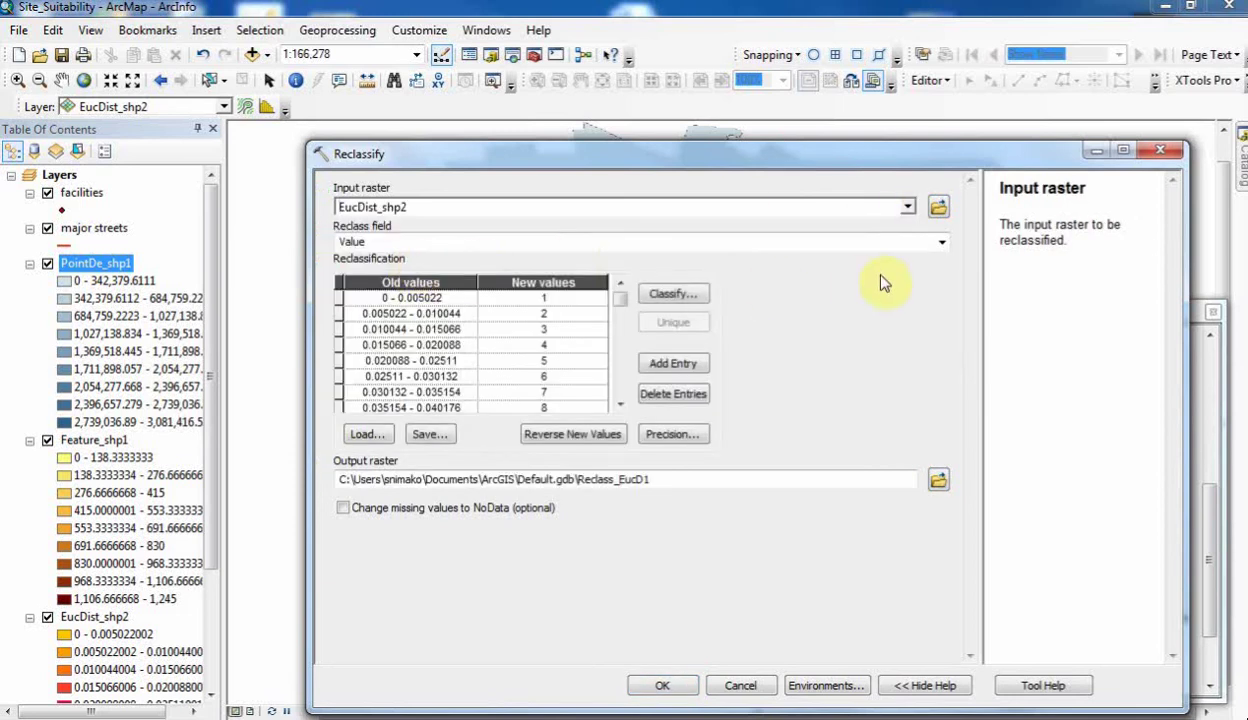
left_click(668, 297)
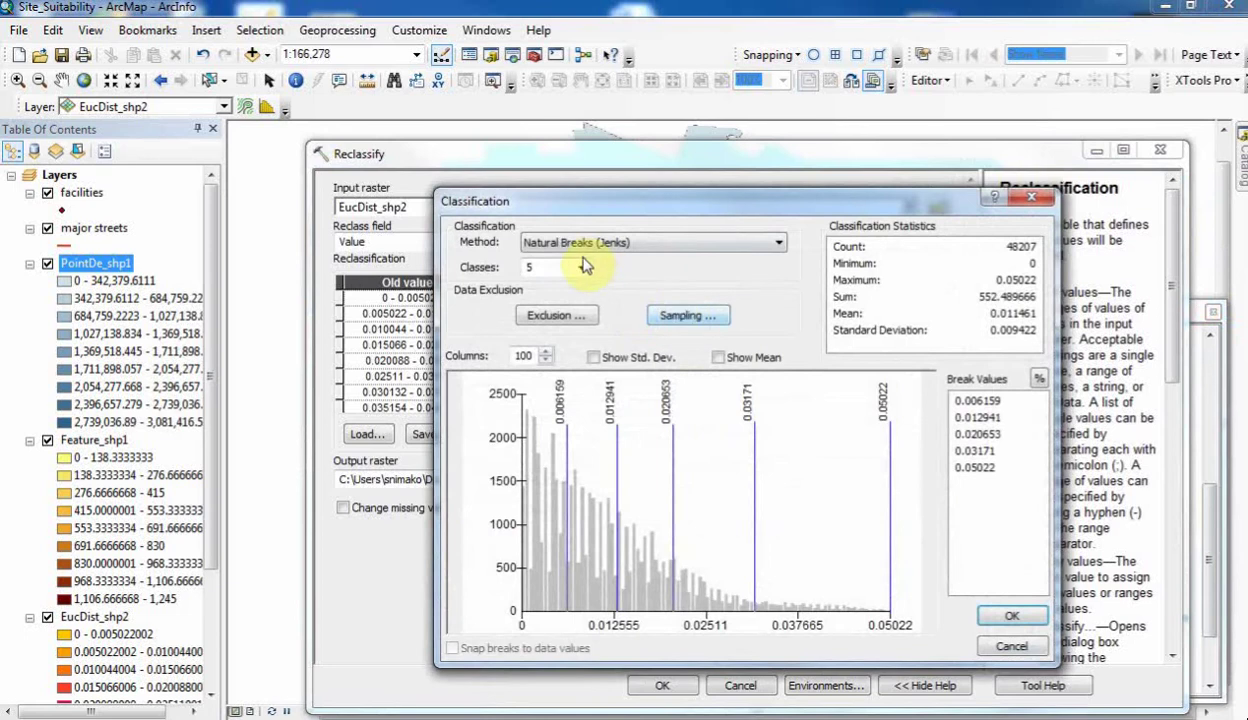
left_click(580, 270)
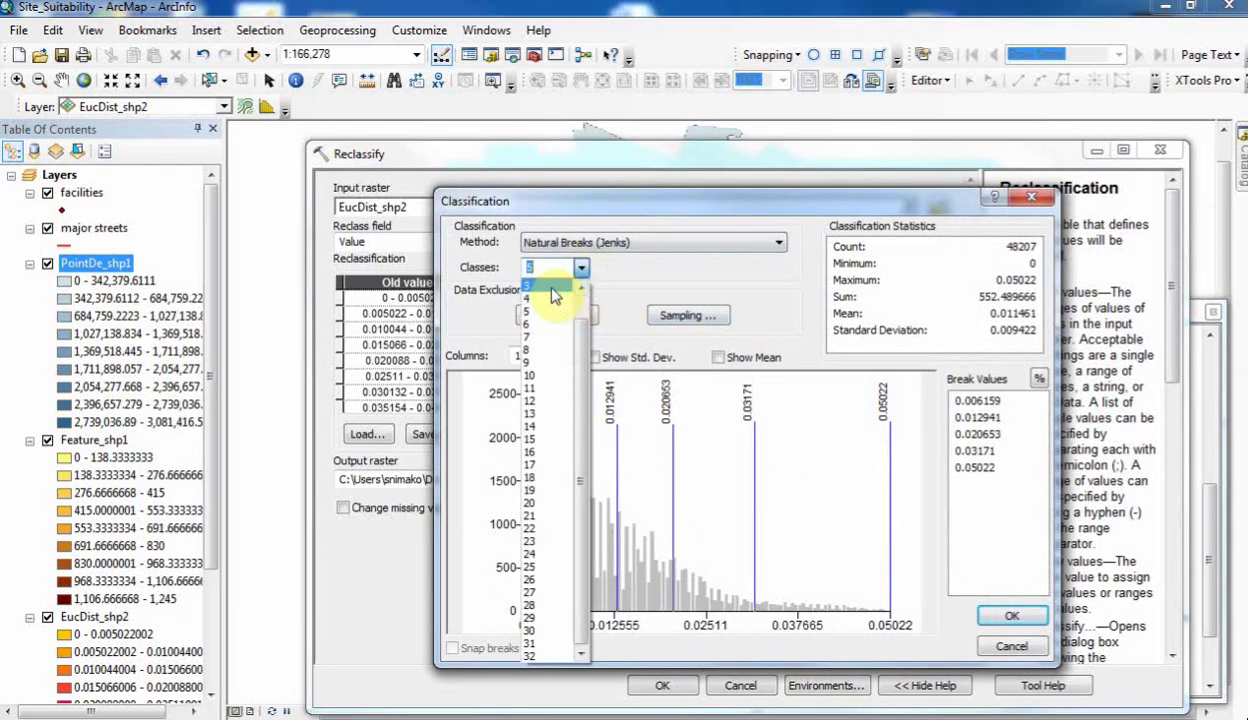
left_click(556, 287)
left_click(695, 243)
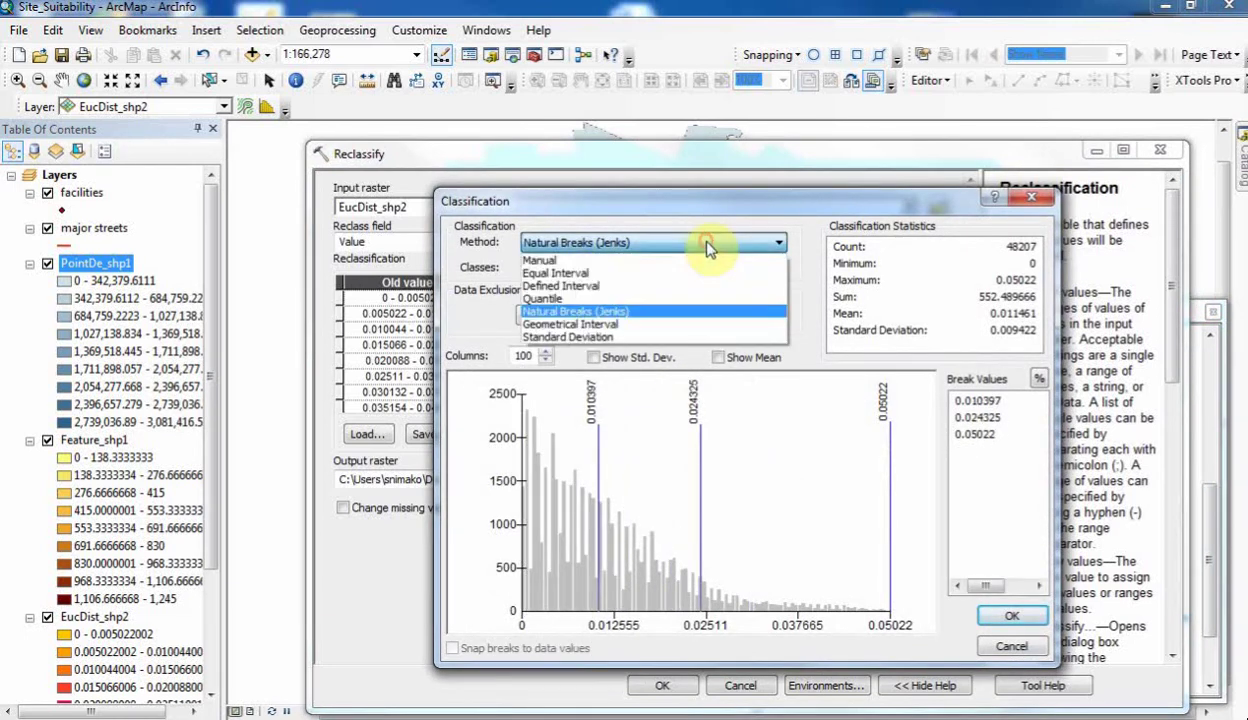
left_click(623, 261)
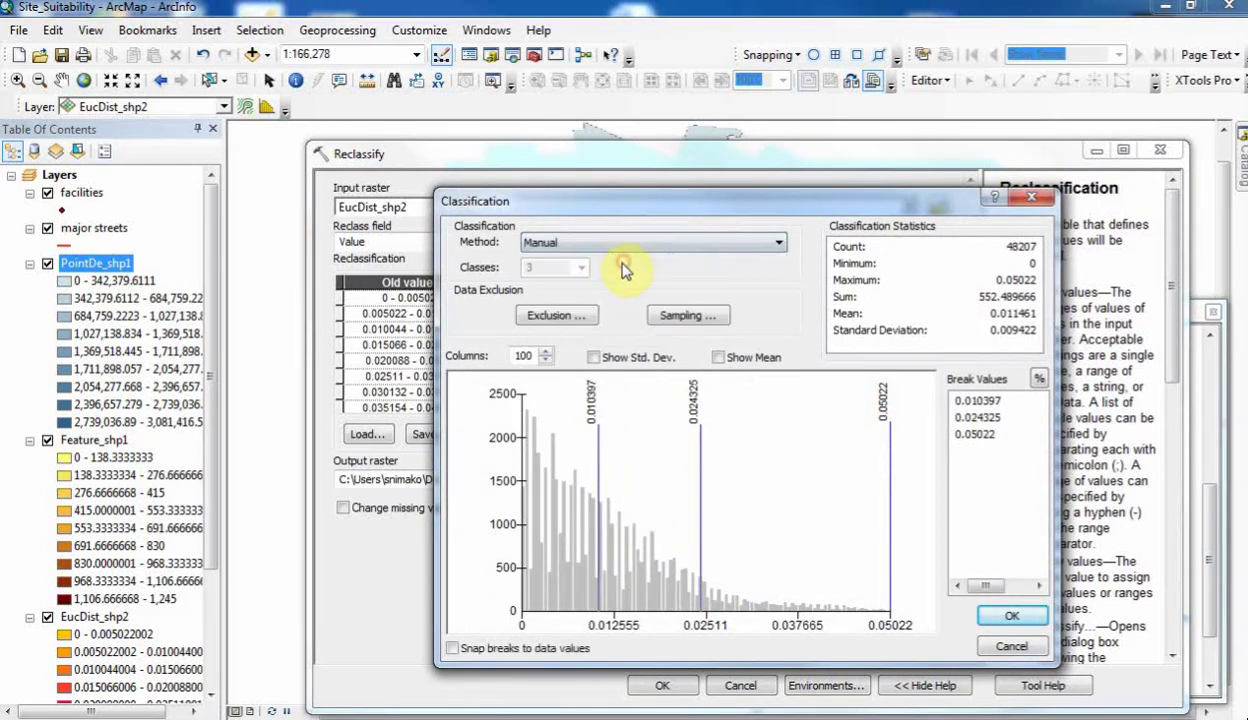
Enter manual break values 0.006 and 0.012 and accept the classification
left_click(982, 401)
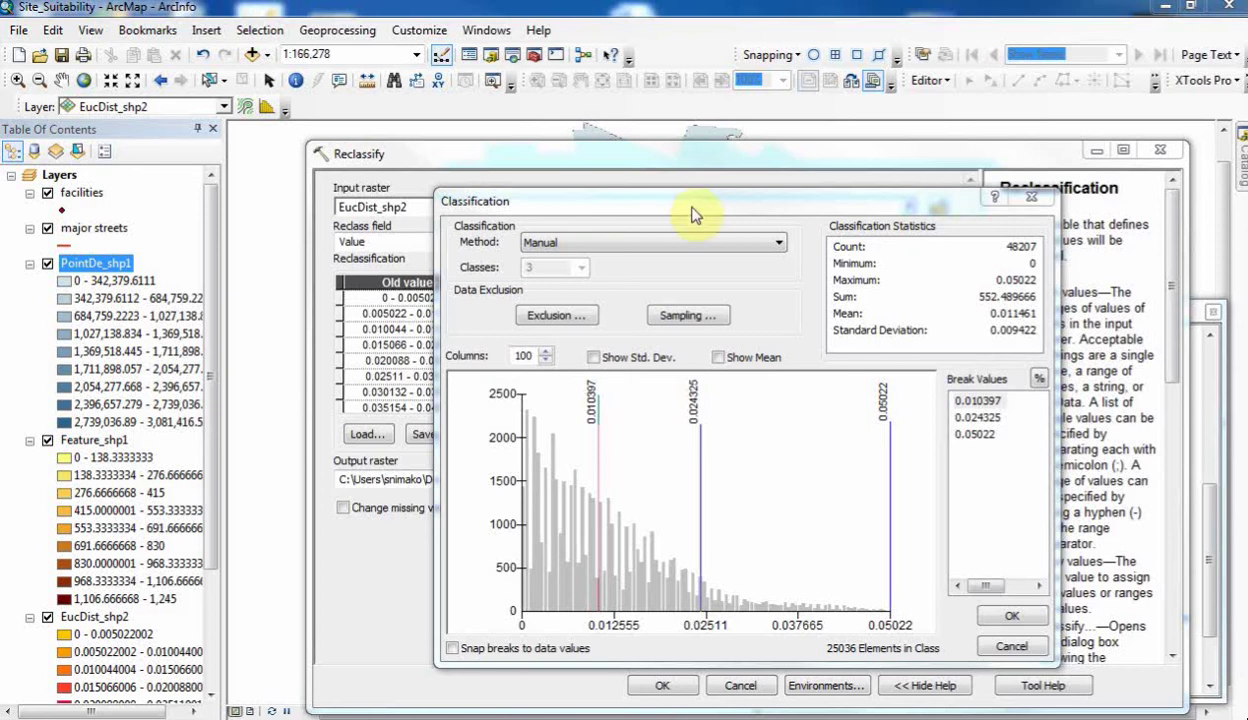
left_click(1015, 402)
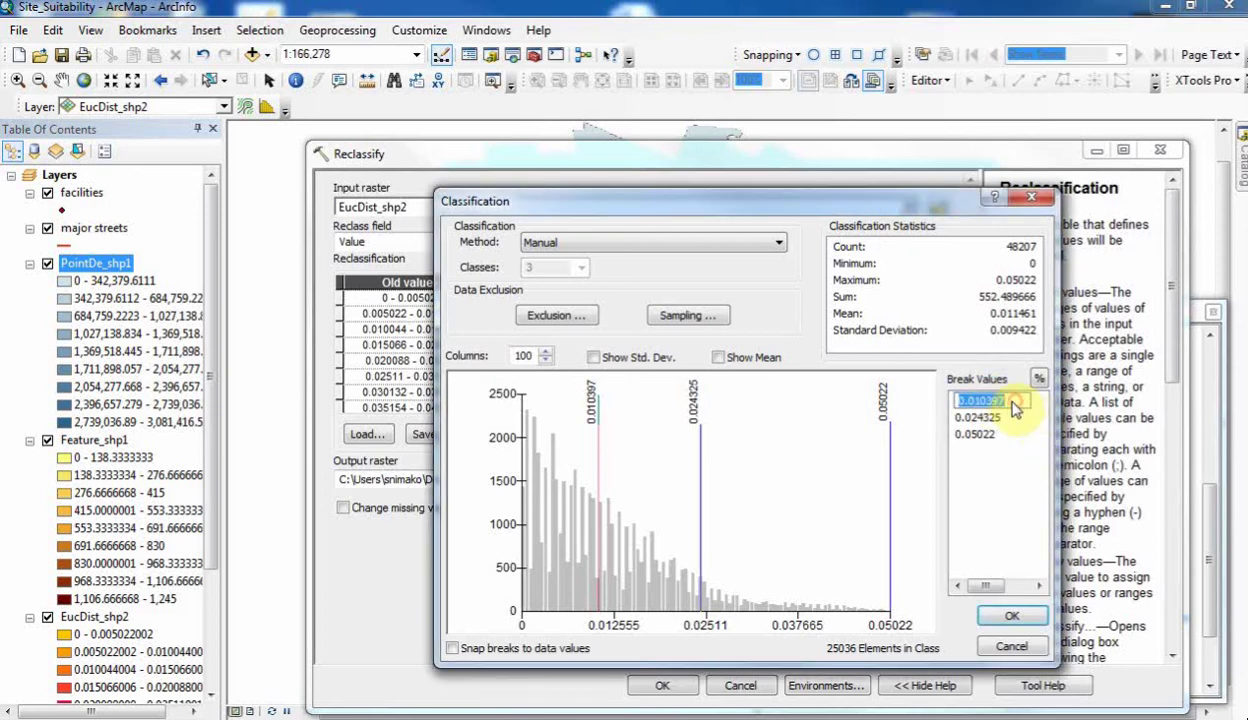
type("0.006")
key("Return")
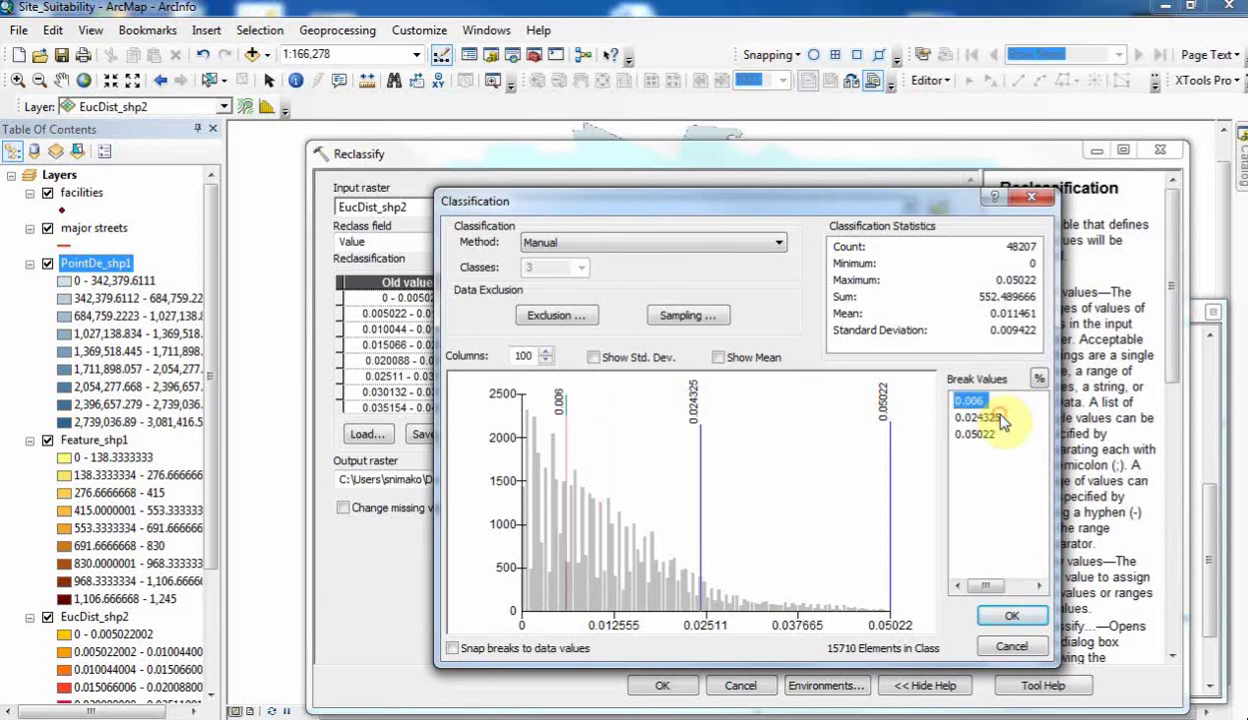
left_click(1003, 420)
type("0")
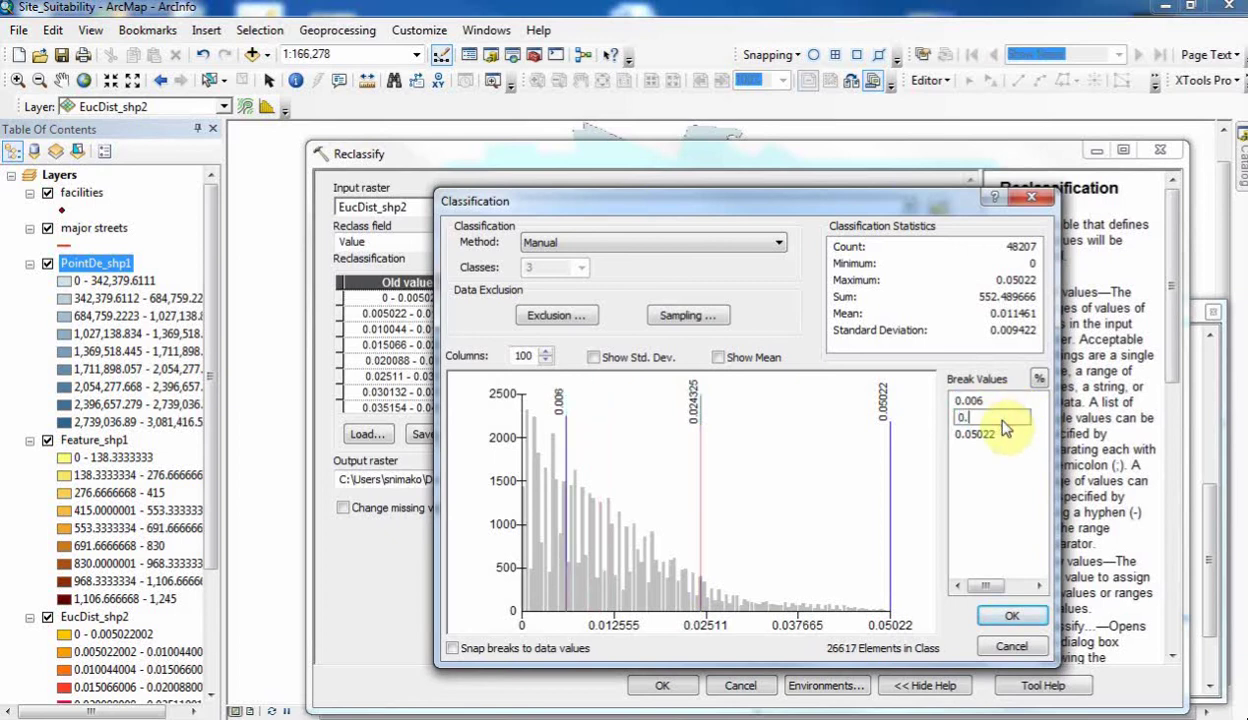
type(".012")
key("Return")
left_click(1016, 617)
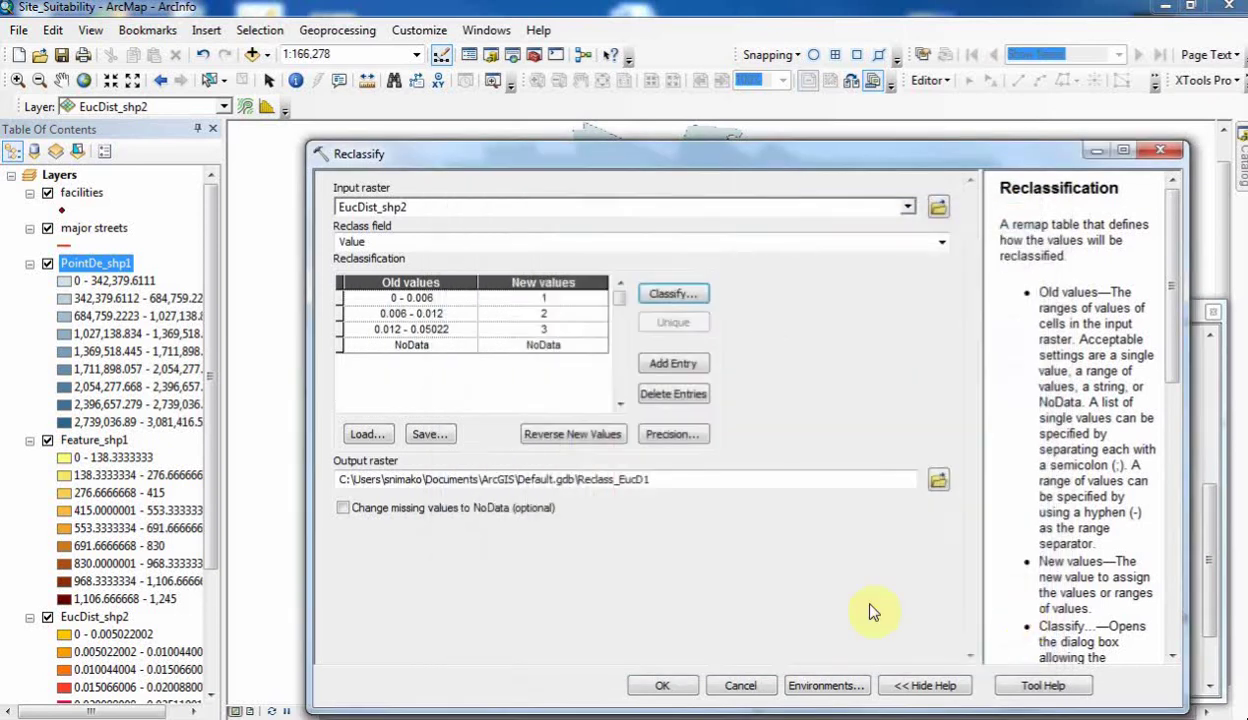
Run Reclassify to create Reclass_EucD1, then reopen Reclassify for the next raster
left_click(663, 686)
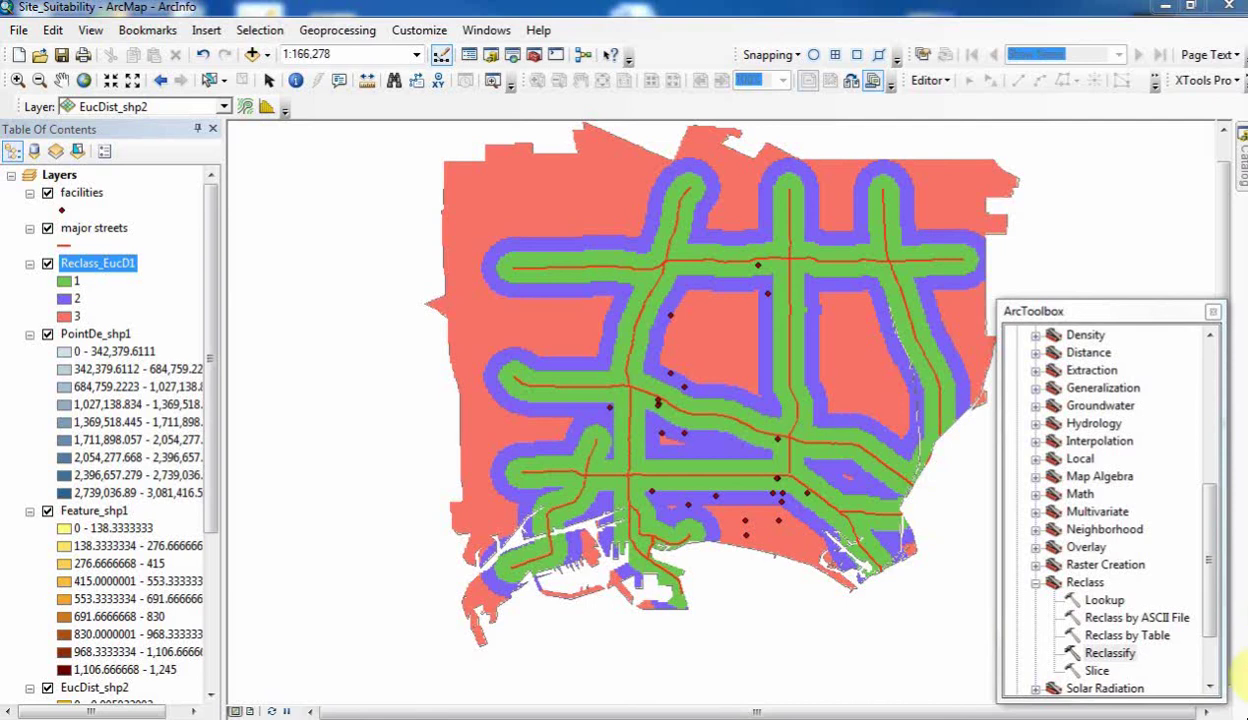
double_click(1110, 653)
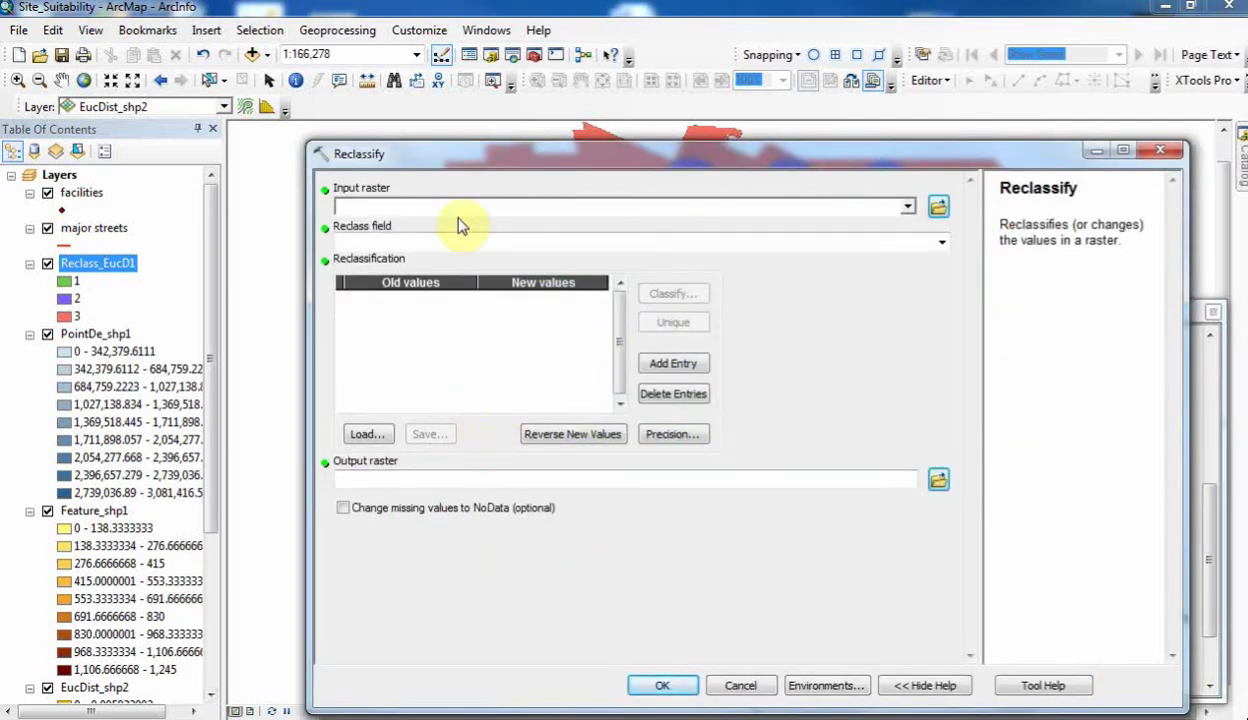
Choose Feature_shp1 as input and classify it by Quantile into 5 classes
left_click(907, 208)
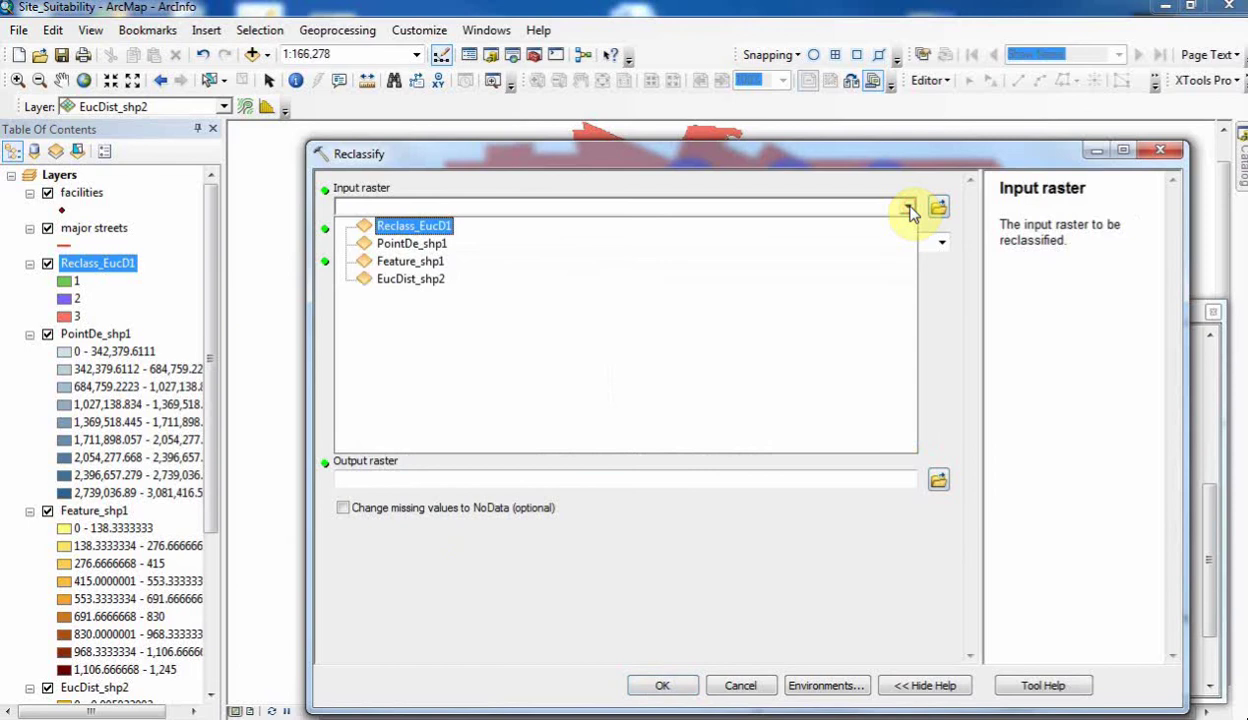
left_click(692, 260)
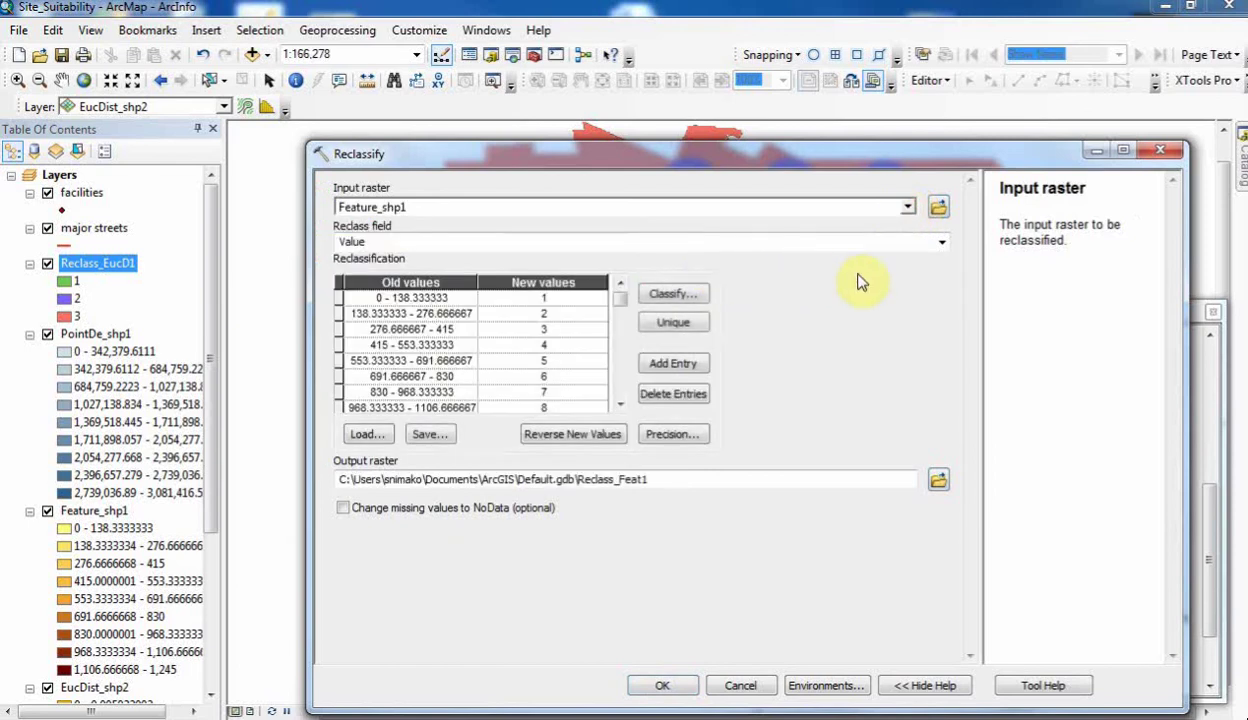
left_click(669, 297)
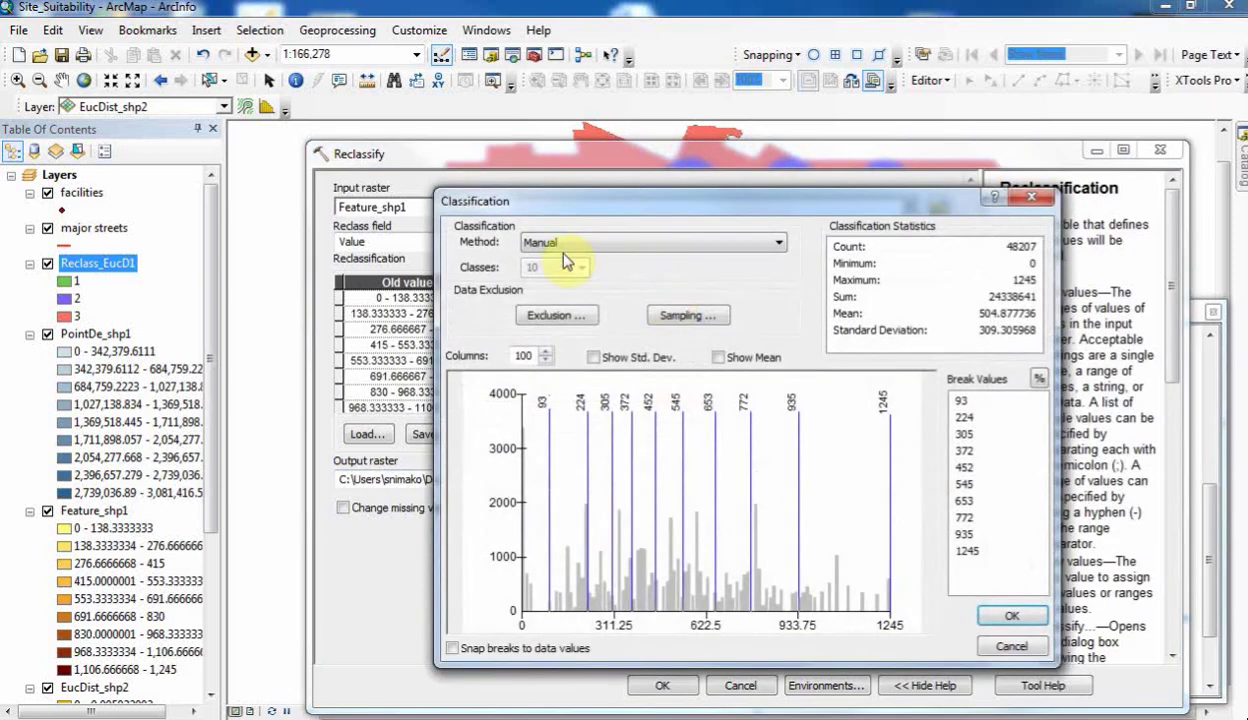
left_click(579, 245)
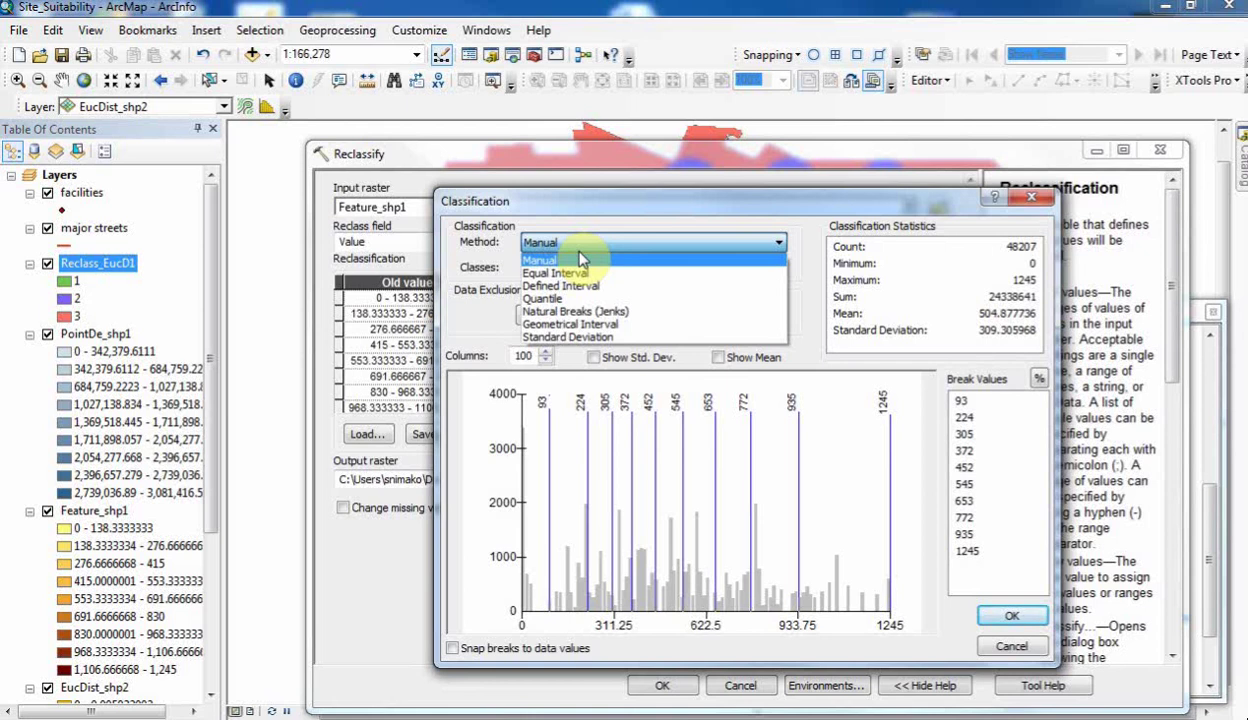
left_click(565, 298)
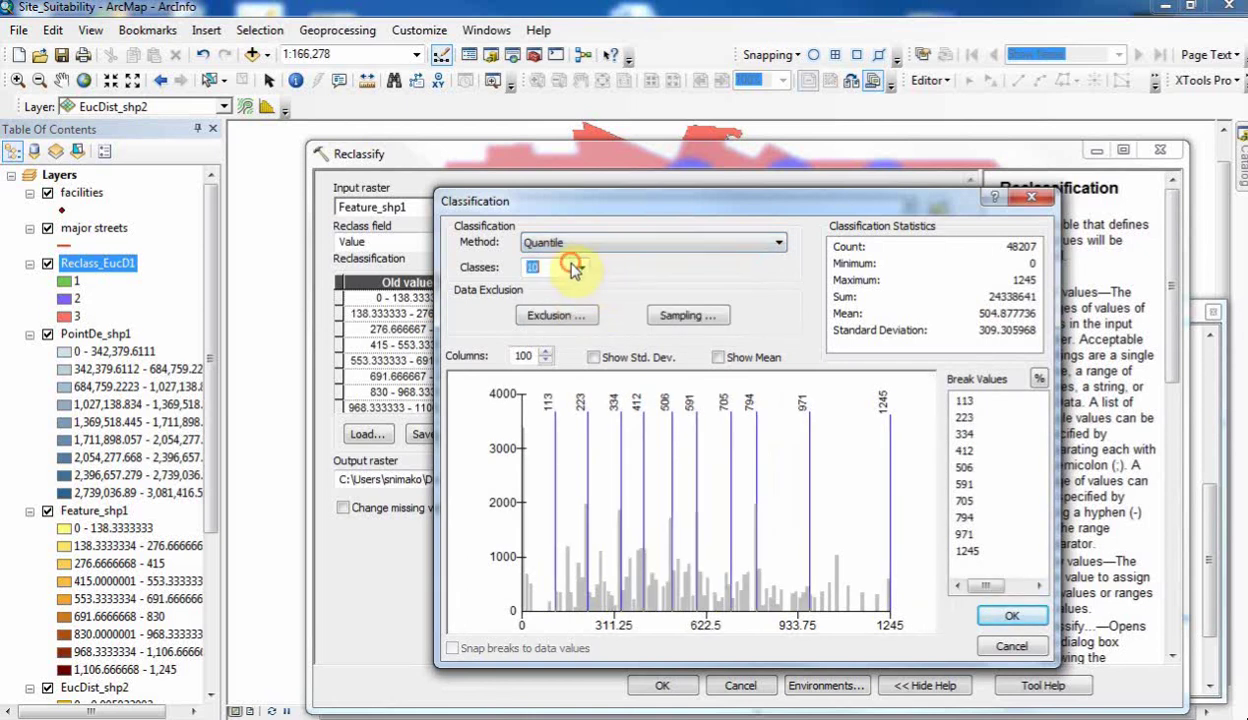
left_click(577, 268)
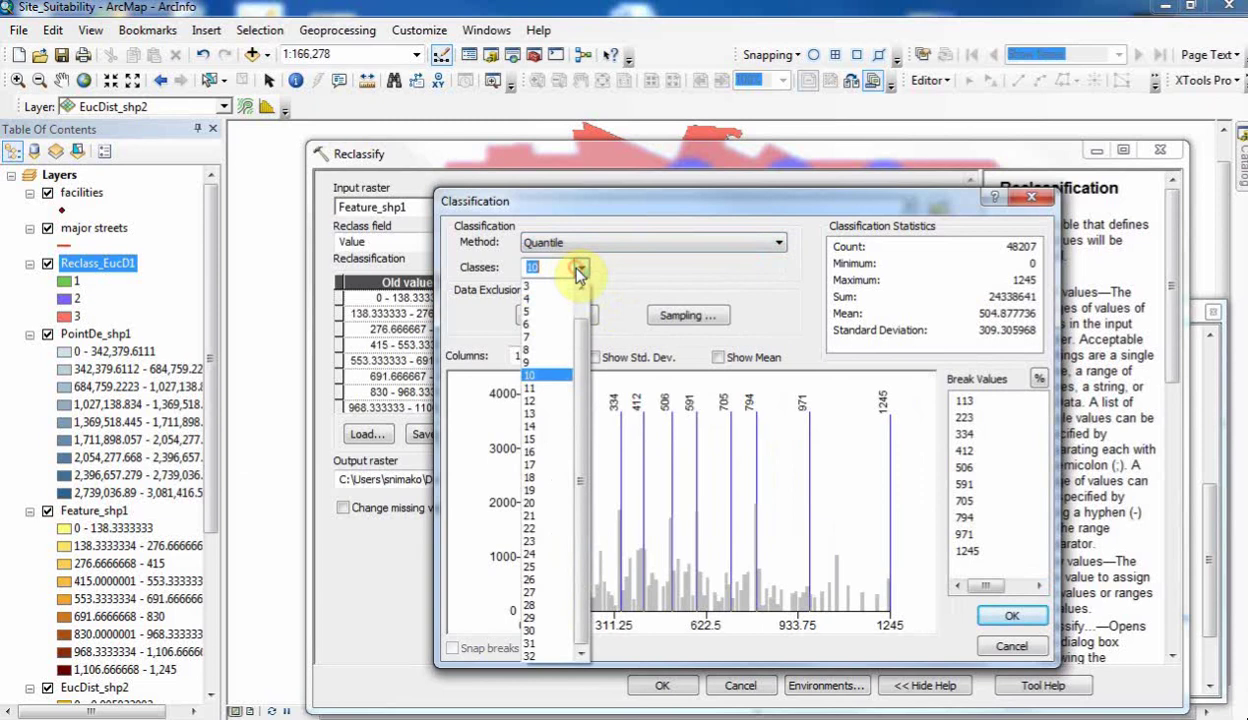
left_click(548, 314)
left_click(1018, 618)
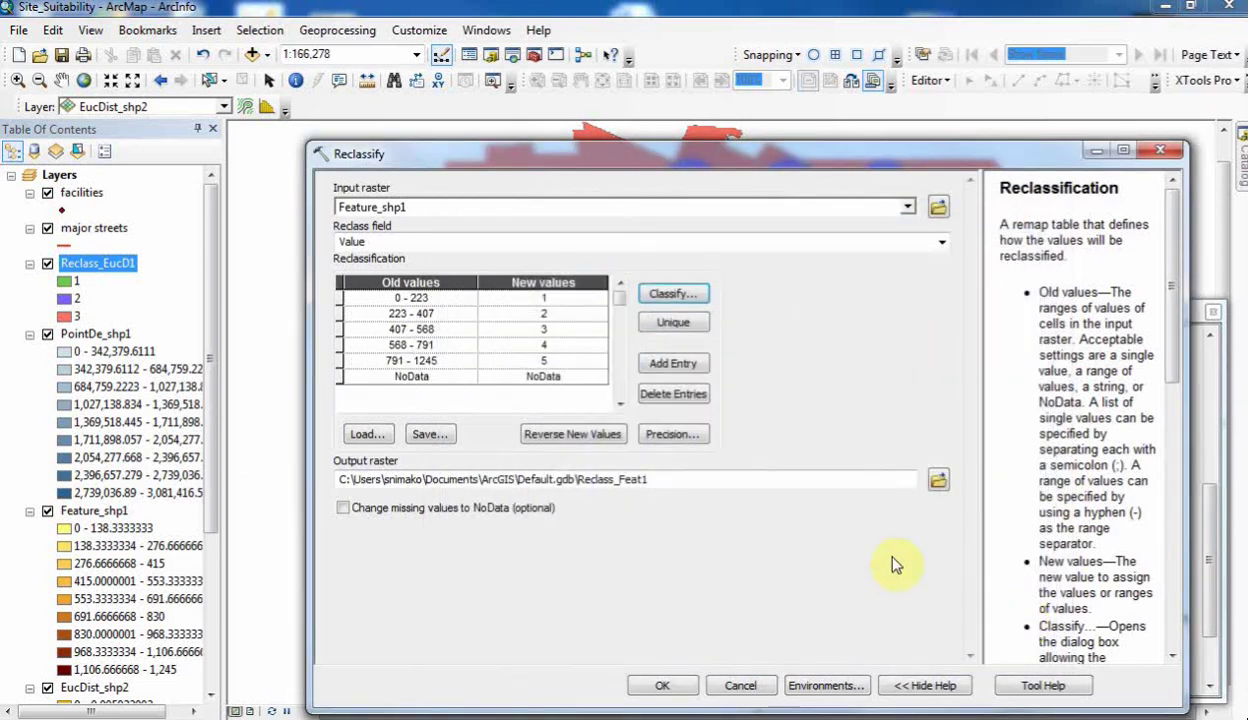
Run the reclassification to add the Reclass_Feat1 raster to the map
left_click(1170, 284)
scroll(1114, 558, "down", 2)
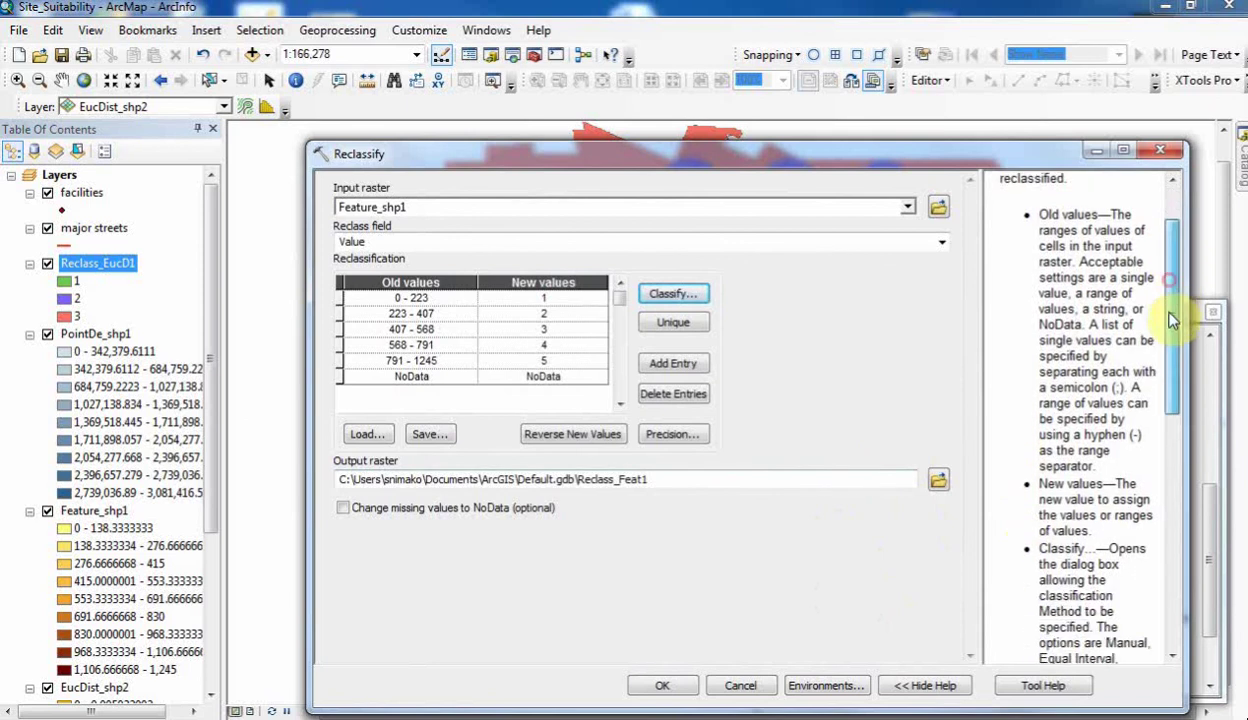
left_click(652, 686)
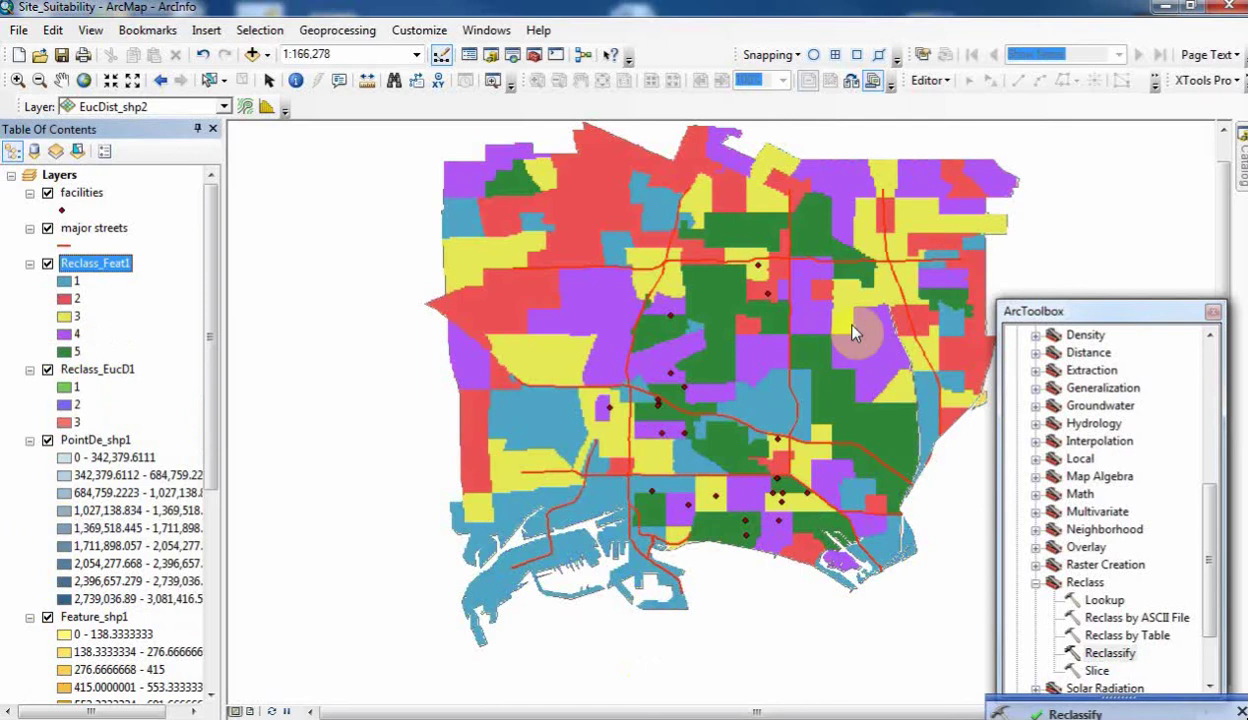
left_click(245, 590)
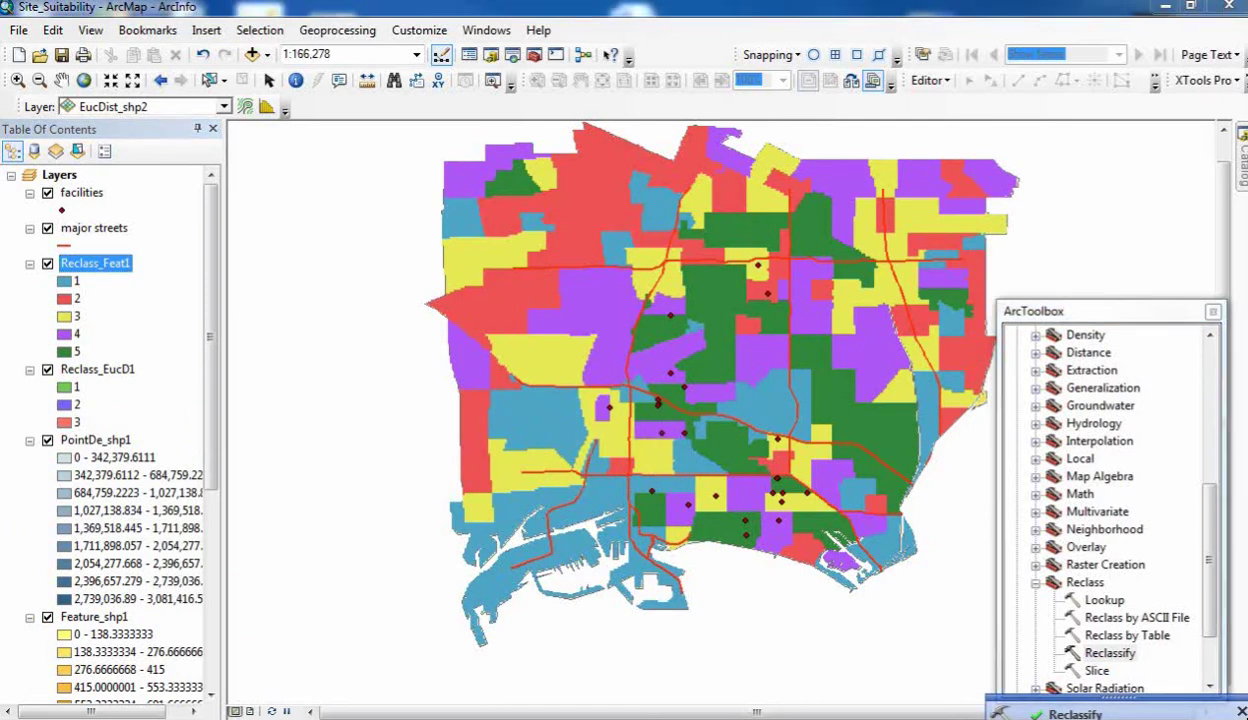
Reclassify PointDe_shp1 by Quantile and run it to create Reclass_Poin1
double_click(1110, 655)
left_click(906, 206)
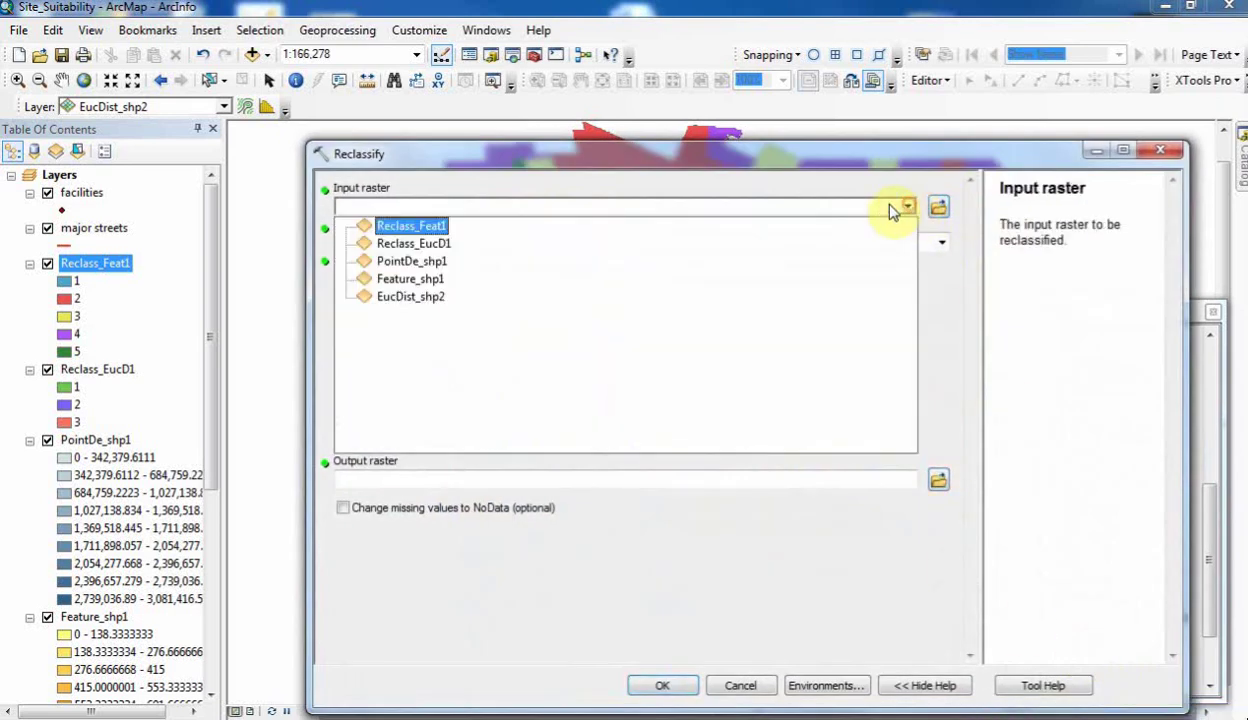
left_click(413, 262)
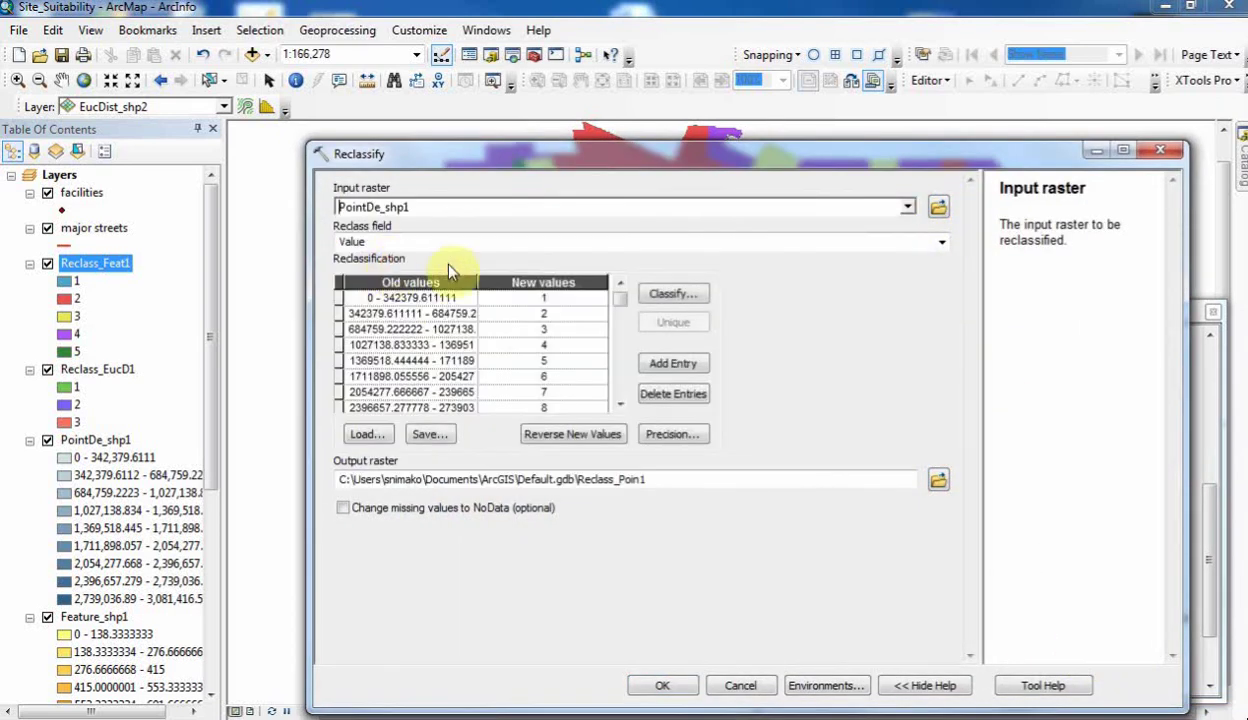
left_click(673, 293)
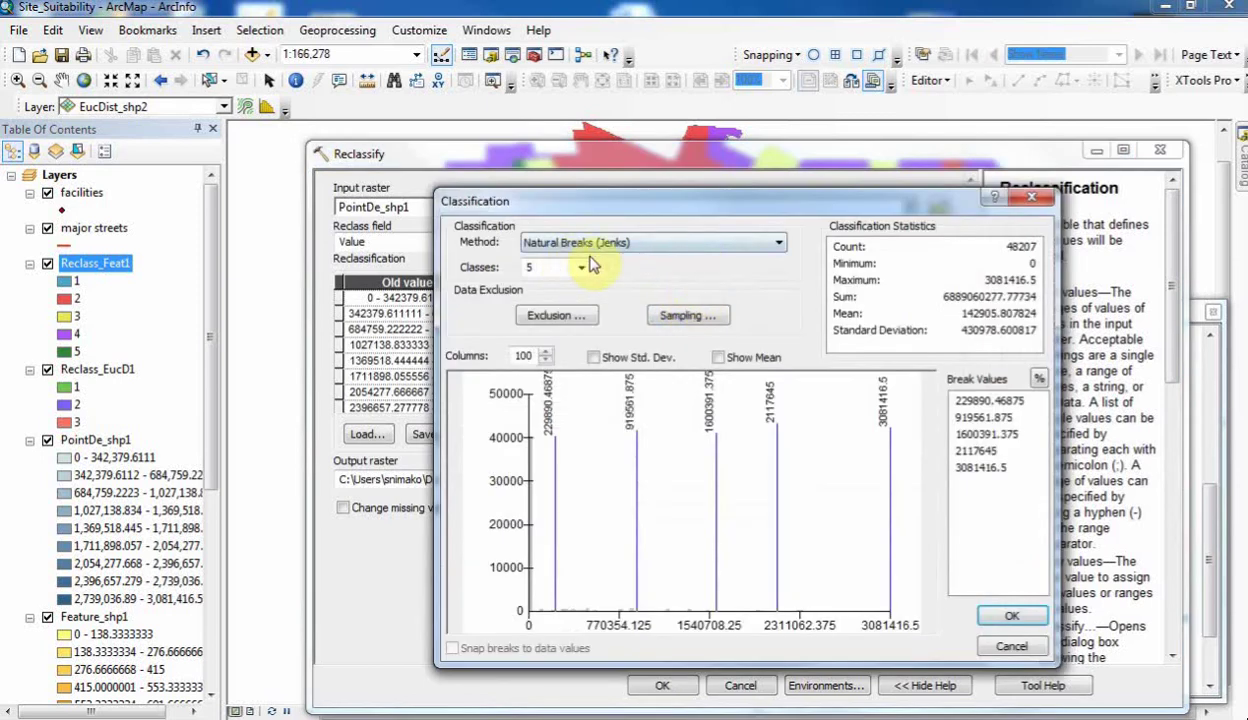
left_click(602, 246)
left_click(548, 298)
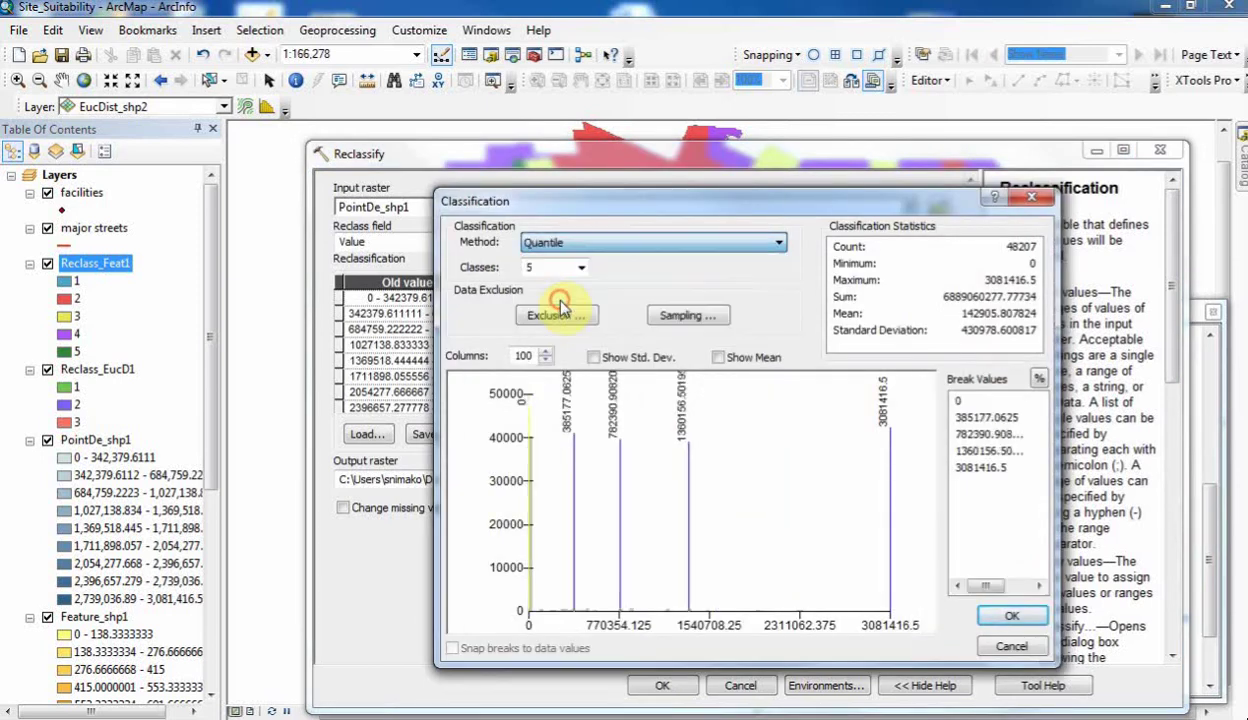
left_click(1011, 615)
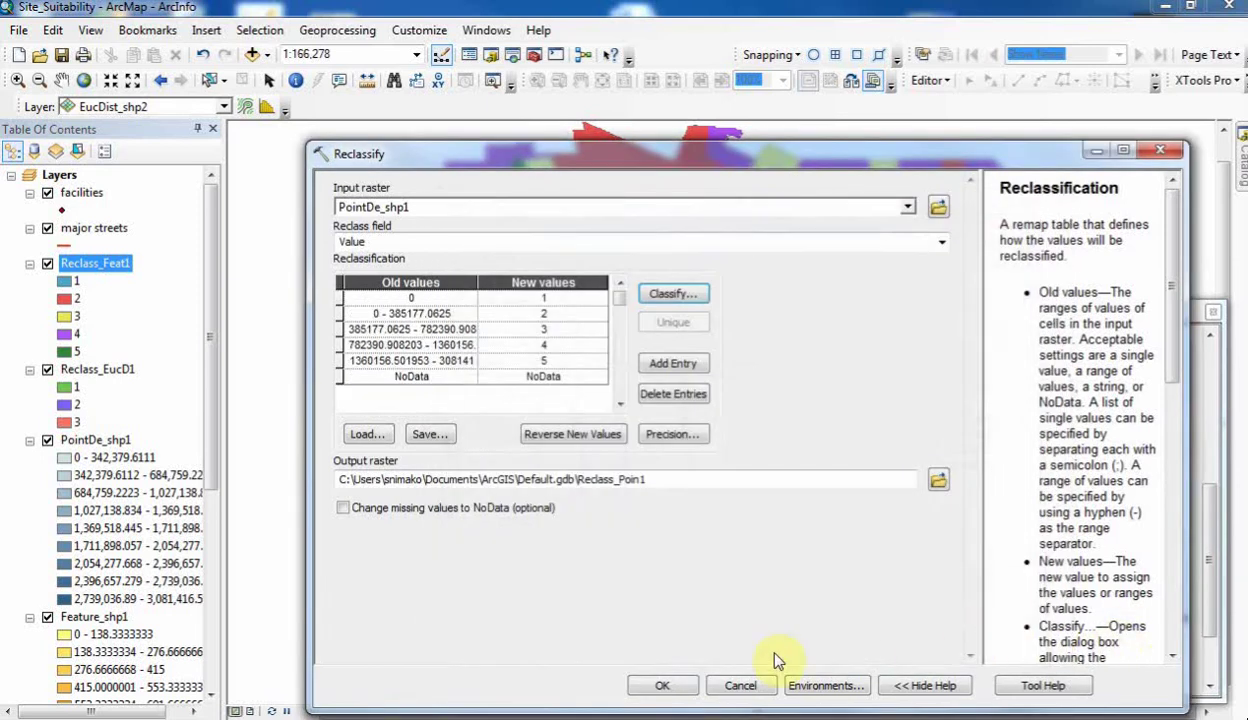
left_click(663, 688)
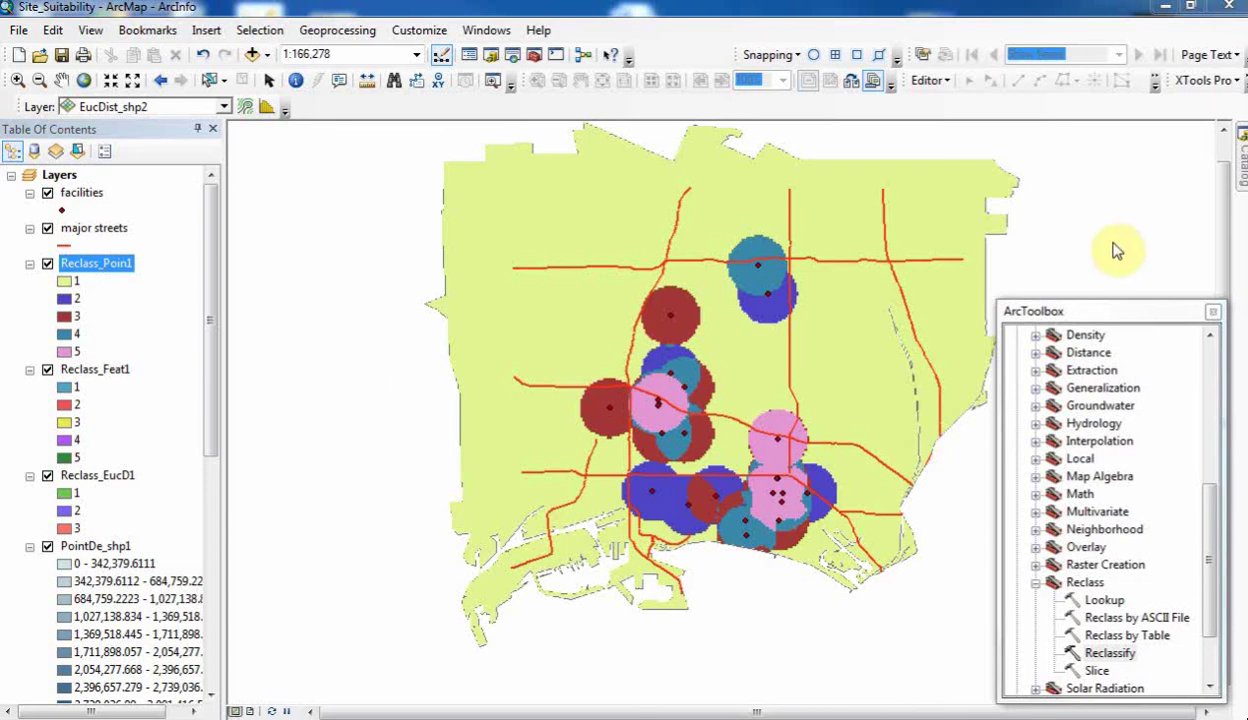
Collapse the Reclass toolset, expand Map Algebra, and select the Raster Calculator tool
left_click(1036, 583)
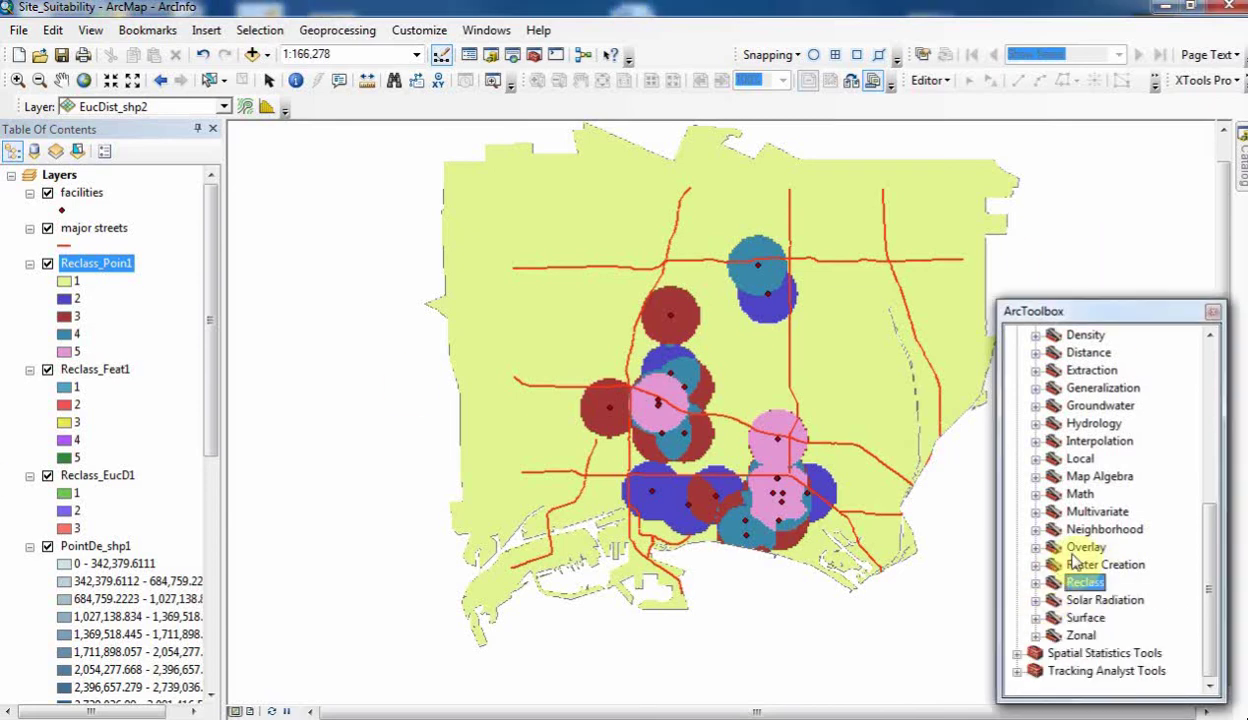
left_click(1035, 566)
left_click(1036, 566)
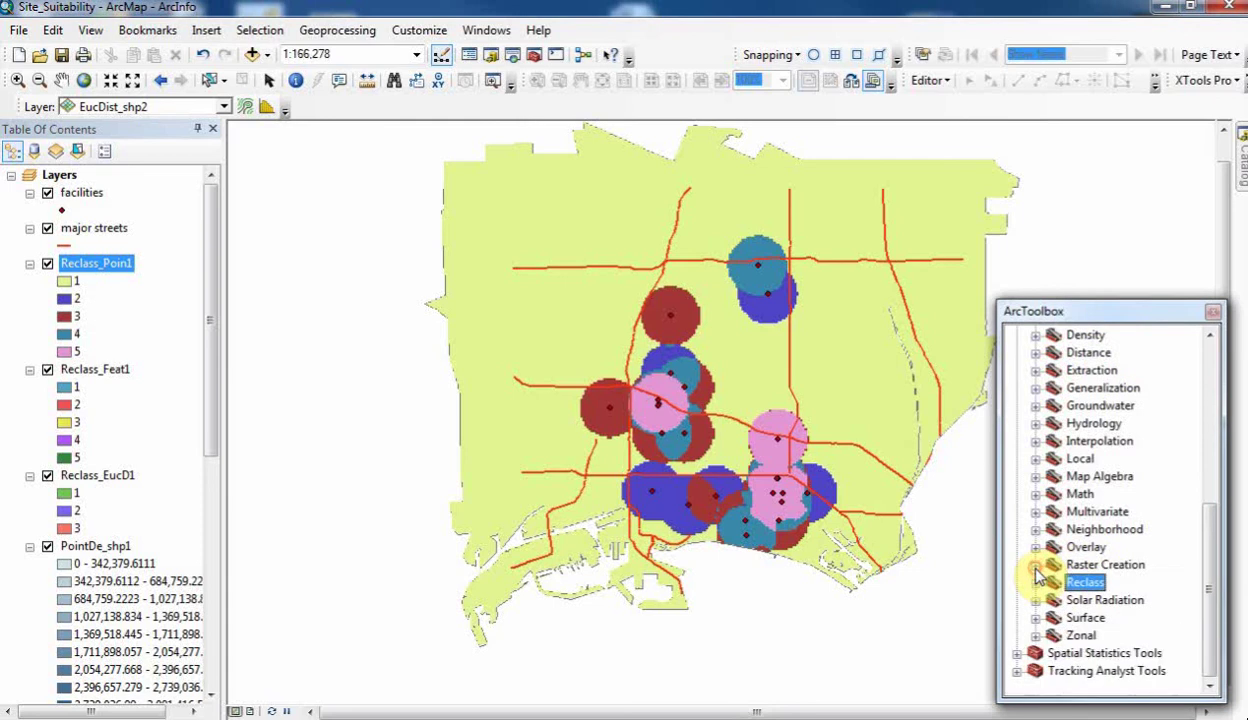
left_click(1036, 476)
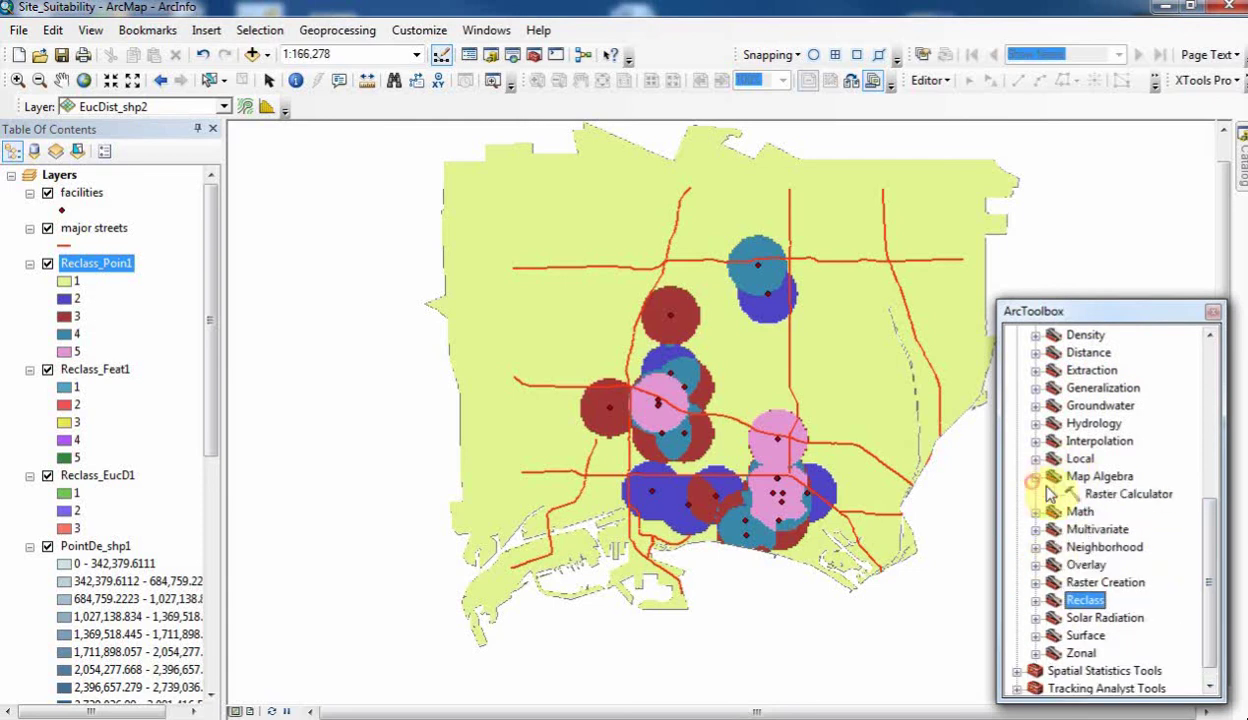
left_click(1120, 494)
Open Raster Calculator and start the expression ( Reclass_Feat1 - Reclass_Poin1
double_click(1120, 494)
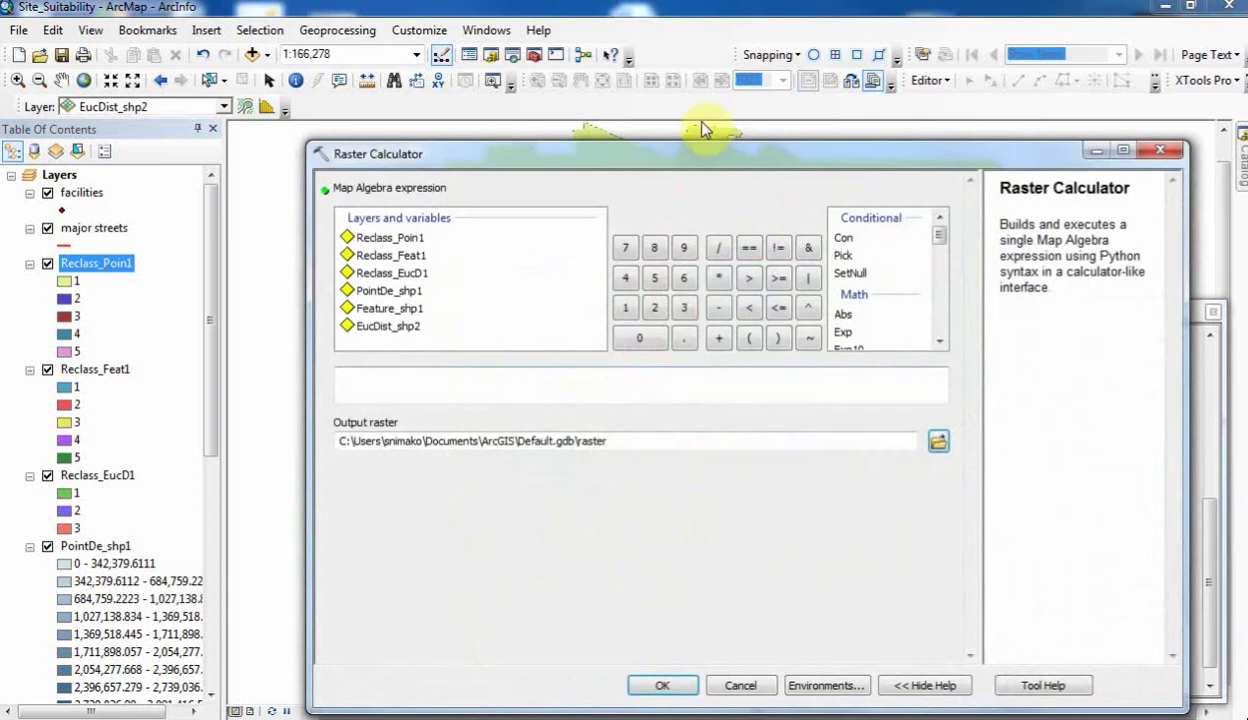
left_click_drag(670, 165, 646, 163)
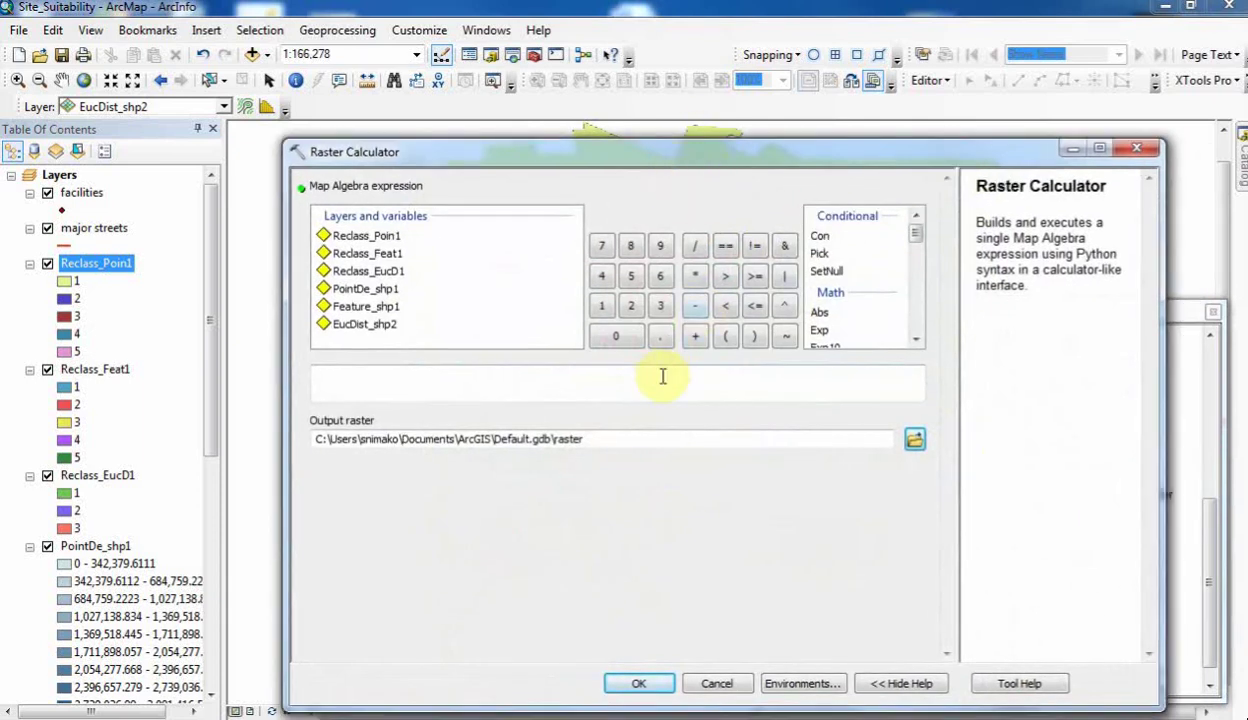
left_click(397, 374)
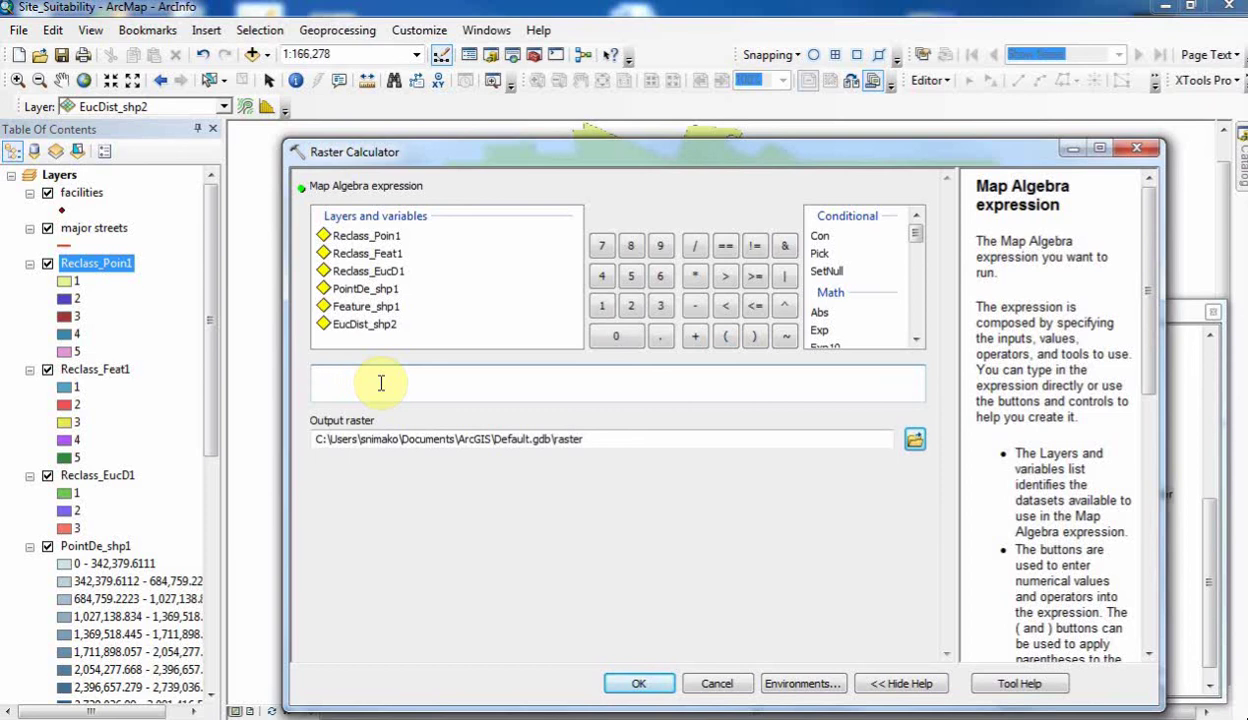
left_click(727, 340)
double_click(373, 260)
left_click(697, 310)
double_click(379, 238)
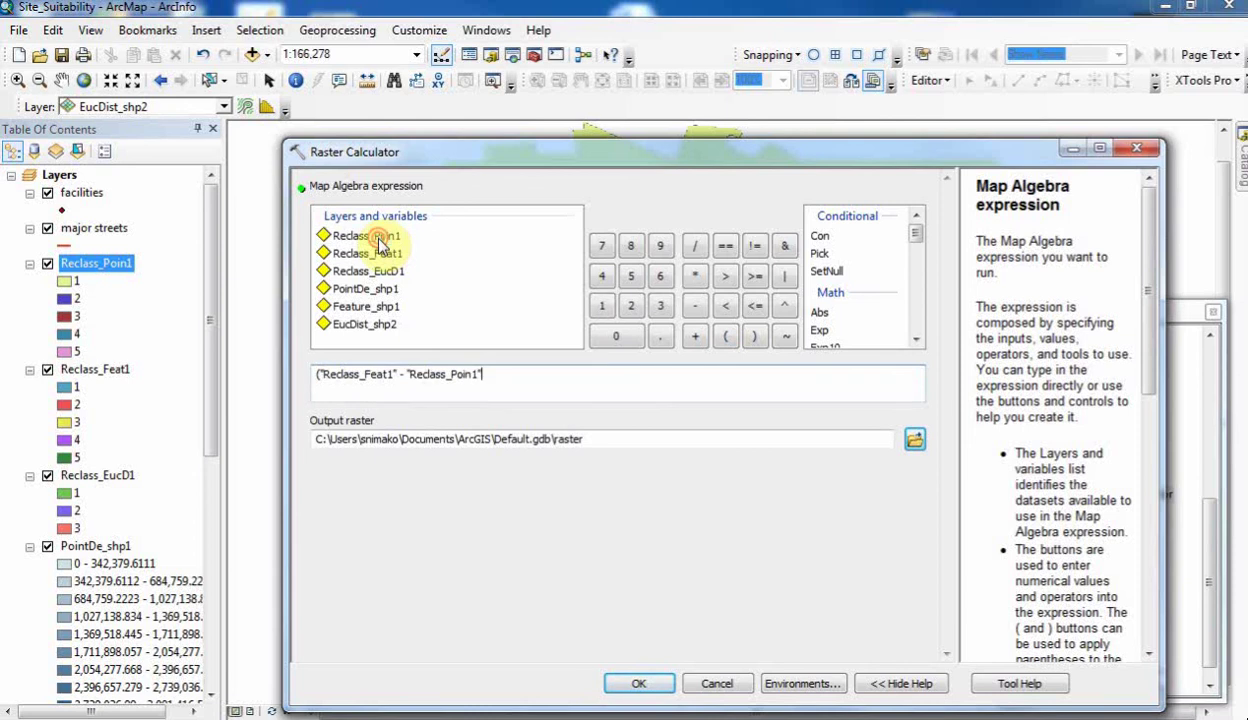
Close the bracket, divide by Reclass_EucD1, and bring up the Environment settings
left_click(755, 337)
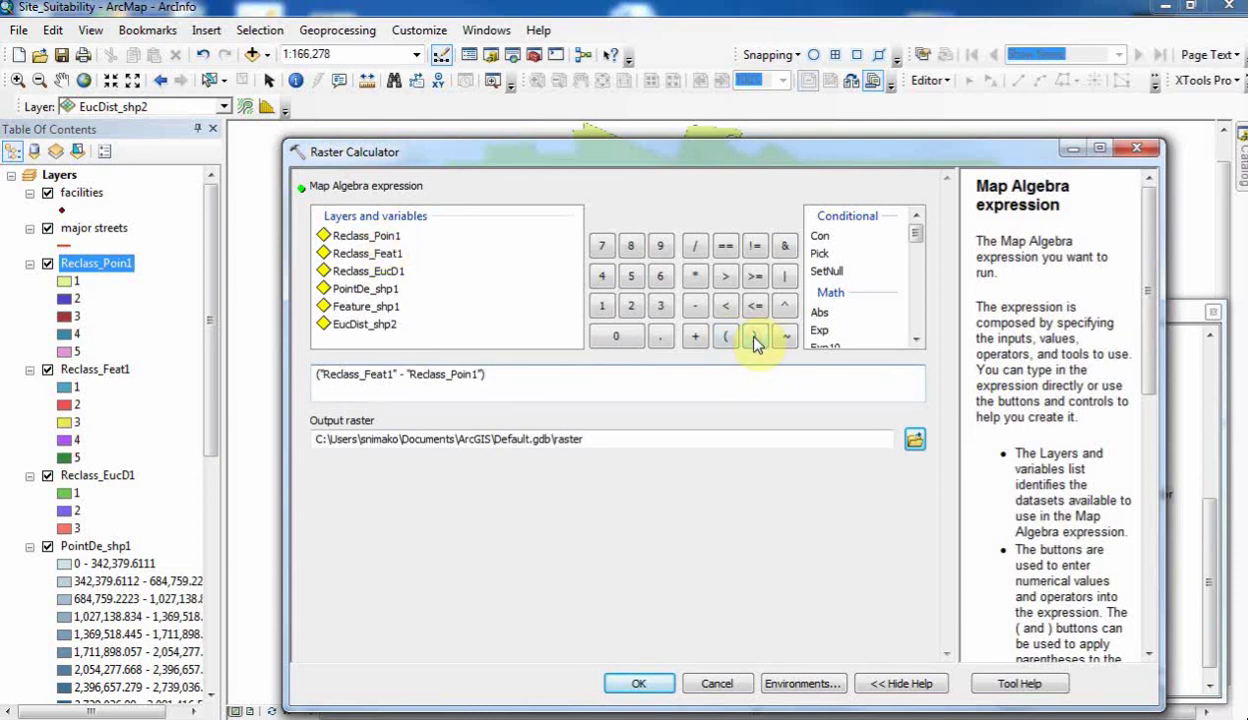
left_click(695, 248)
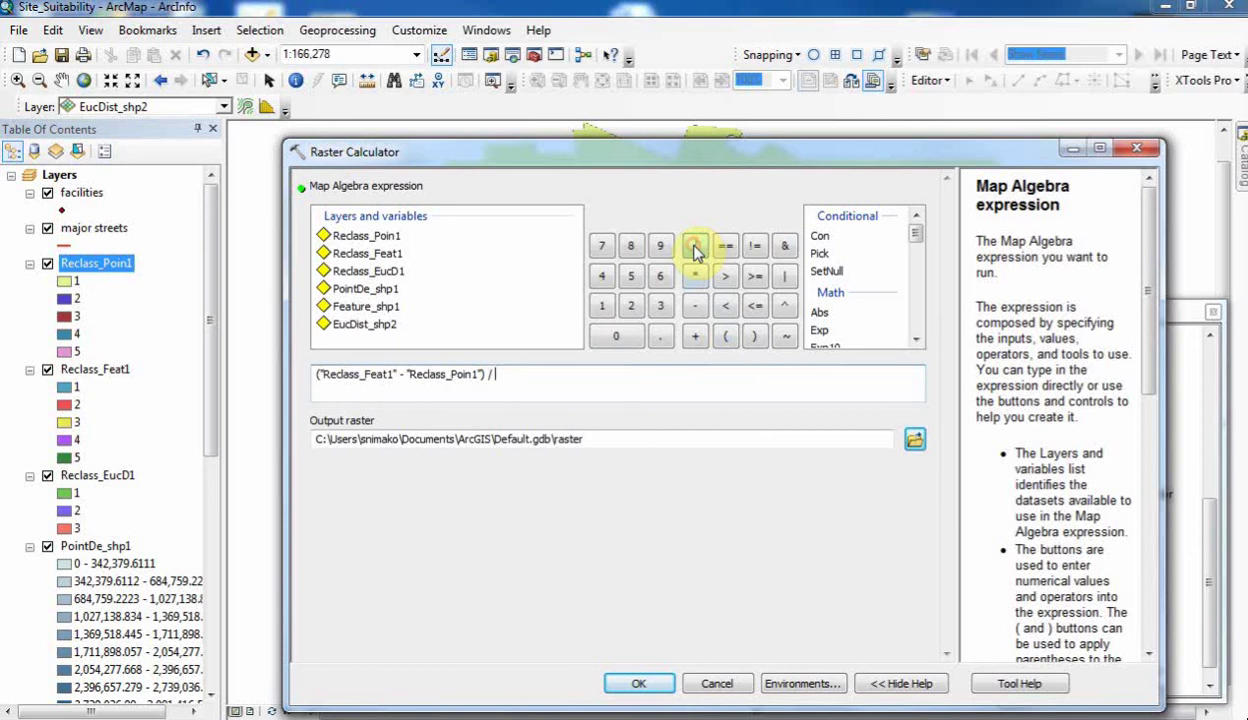
double_click(381, 272)
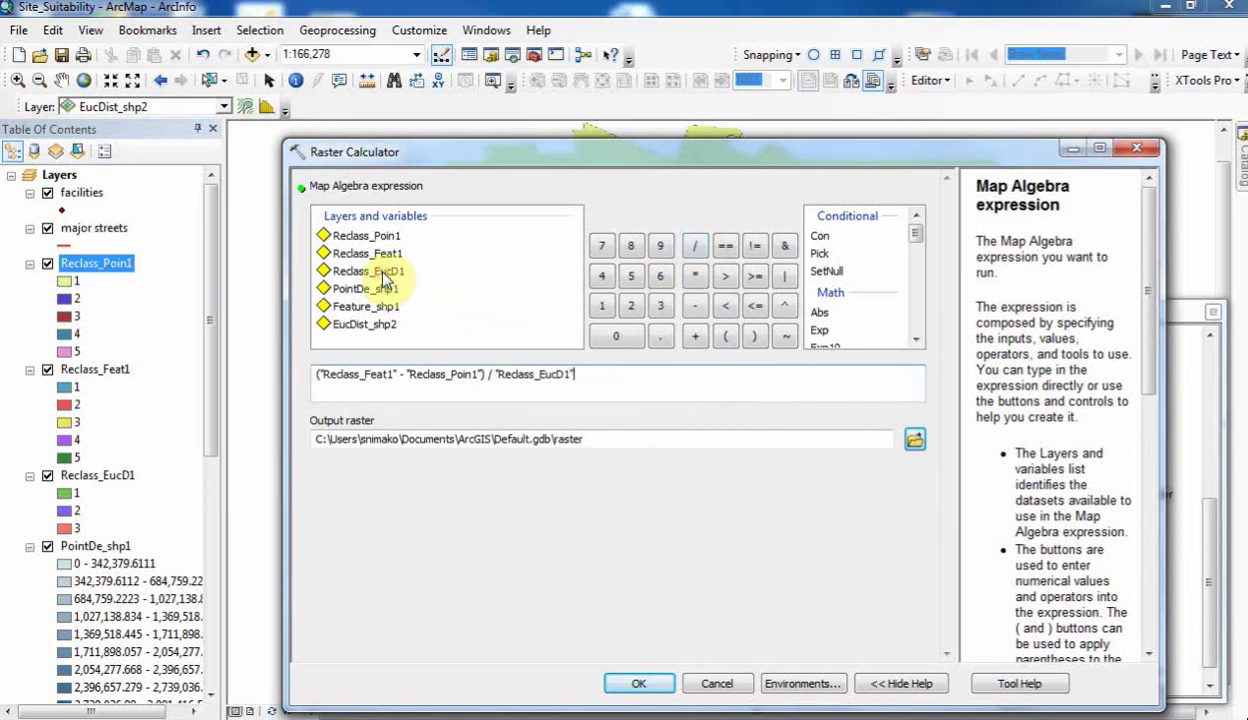
left_click(317, 374)
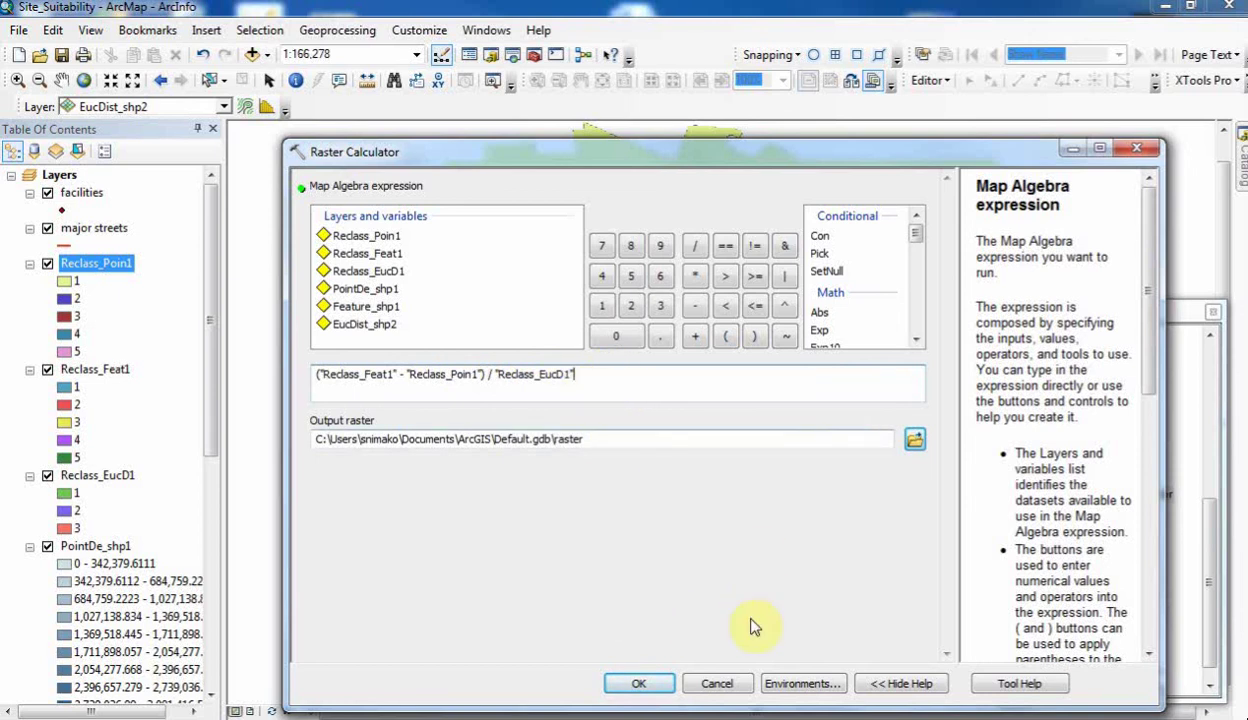
left_click(793, 683)
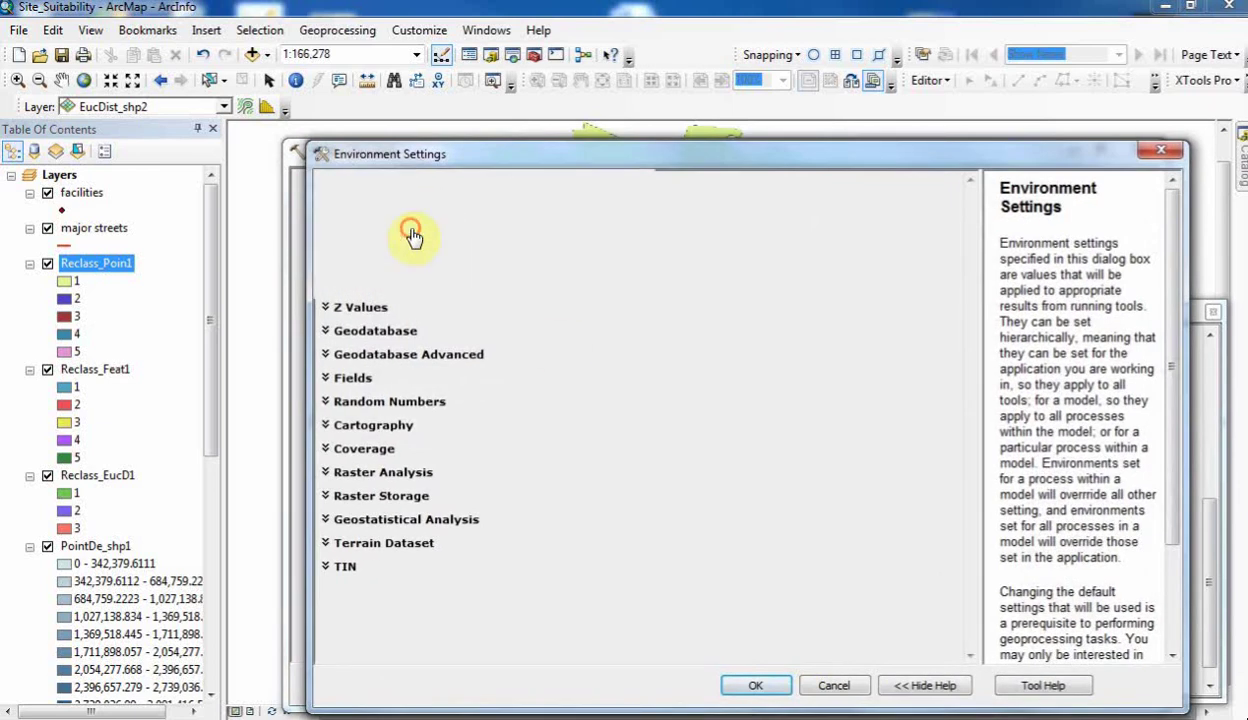
Set Processing Extent to Same as layer long beach tract and the analysis mask to long beach tract
left_click(415, 238)
left_click(891, 272)
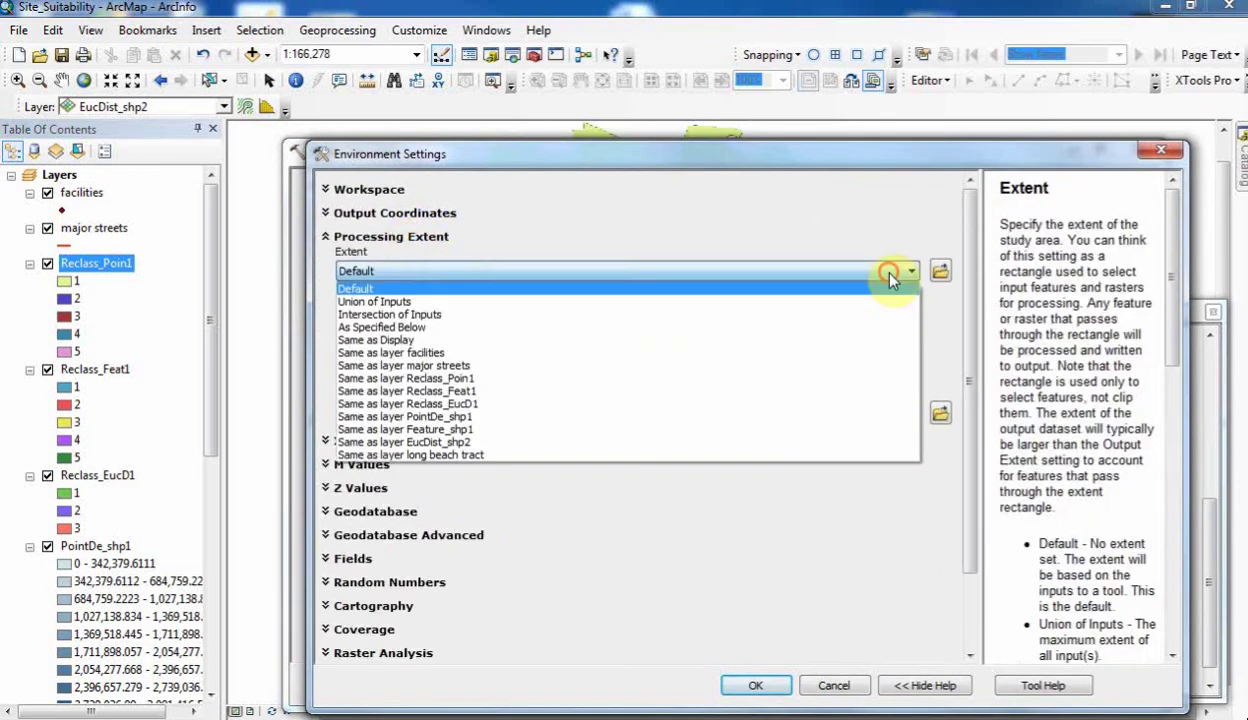
left_click(628, 456)
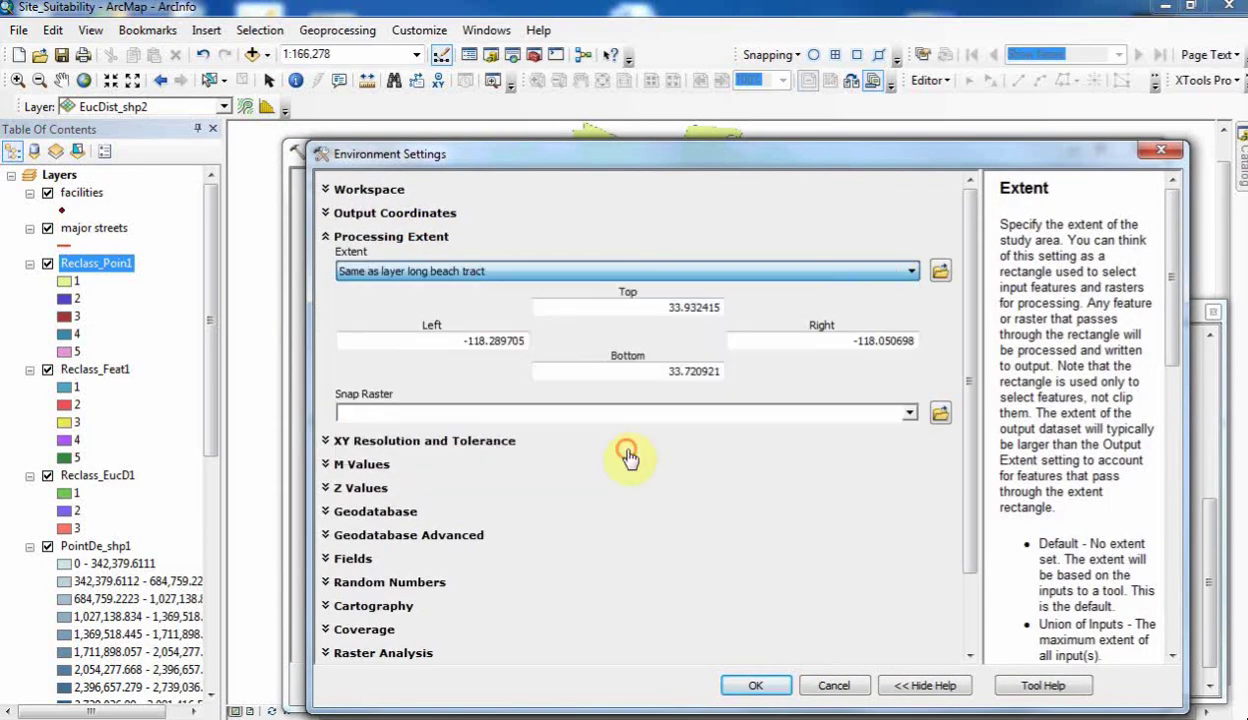
left_click_drag(972, 537, 968, 577)
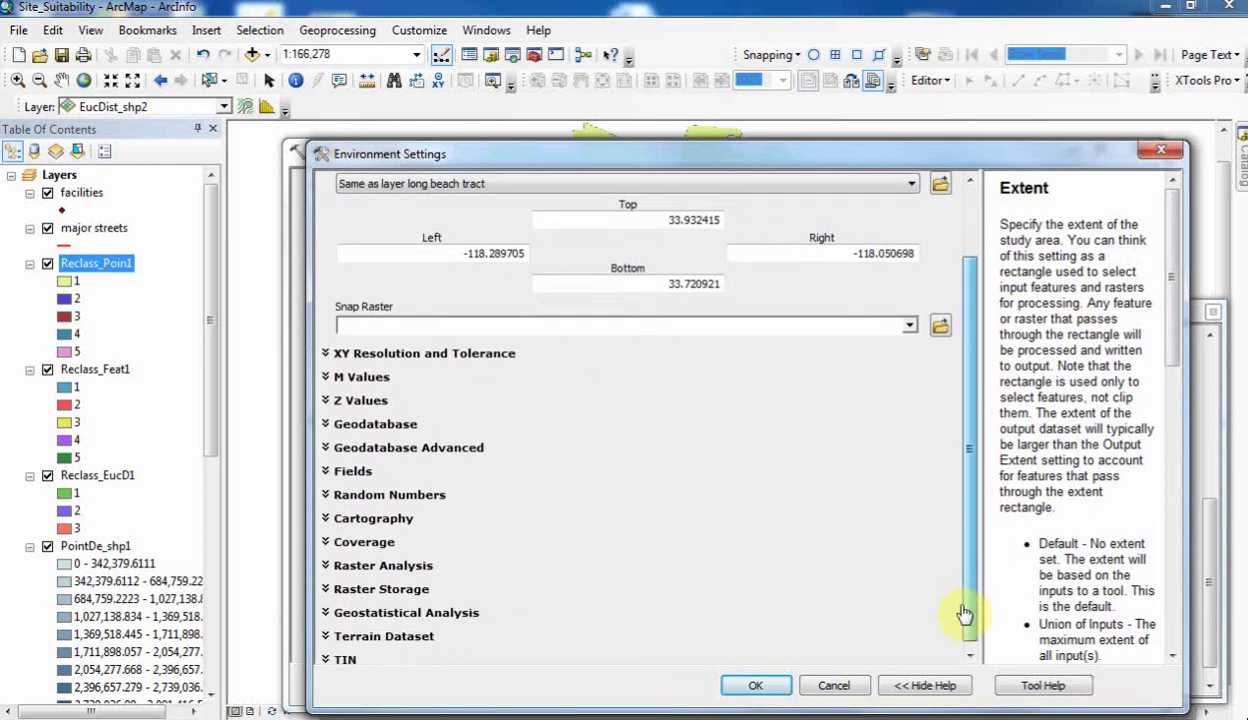
left_click(410, 568)
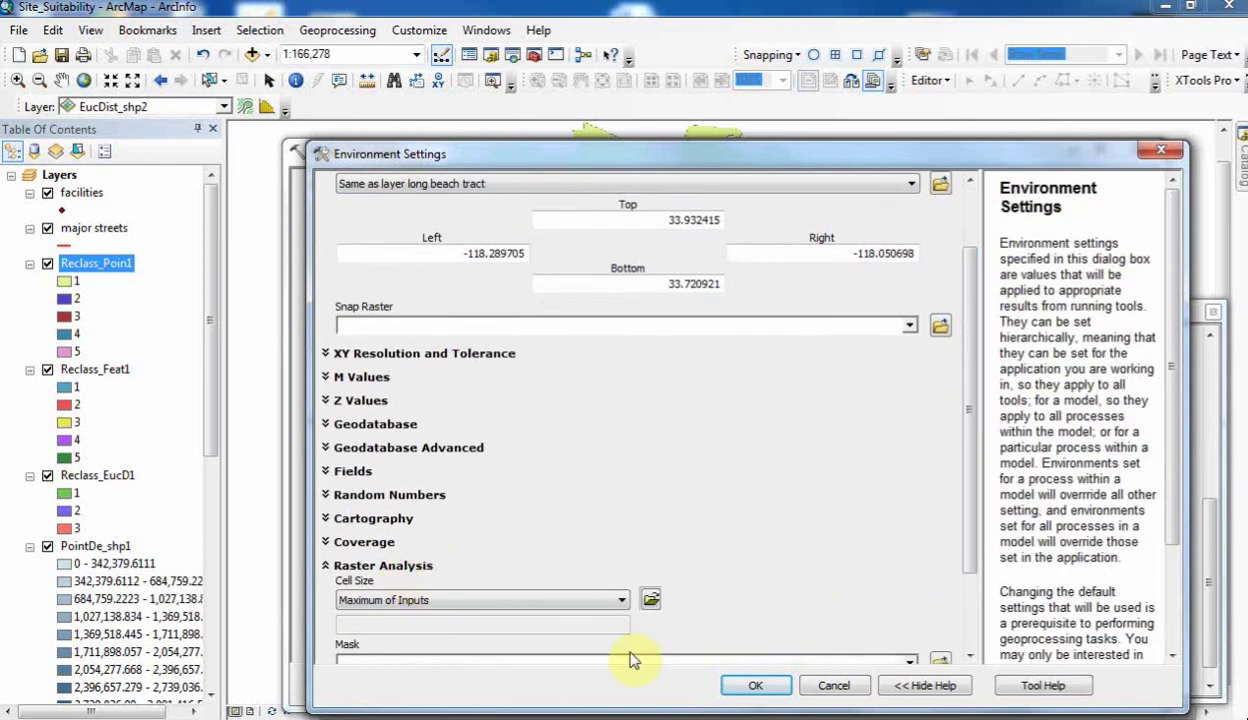
left_click(908, 658)
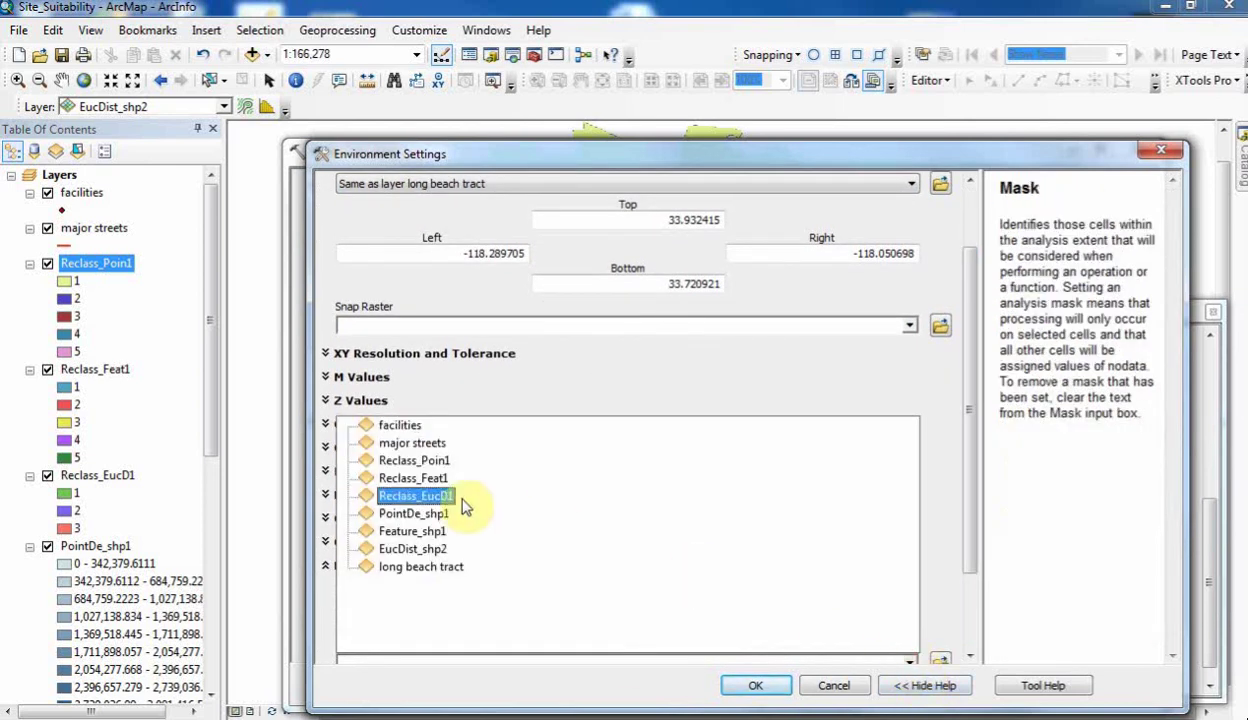
left_click(415, 566)
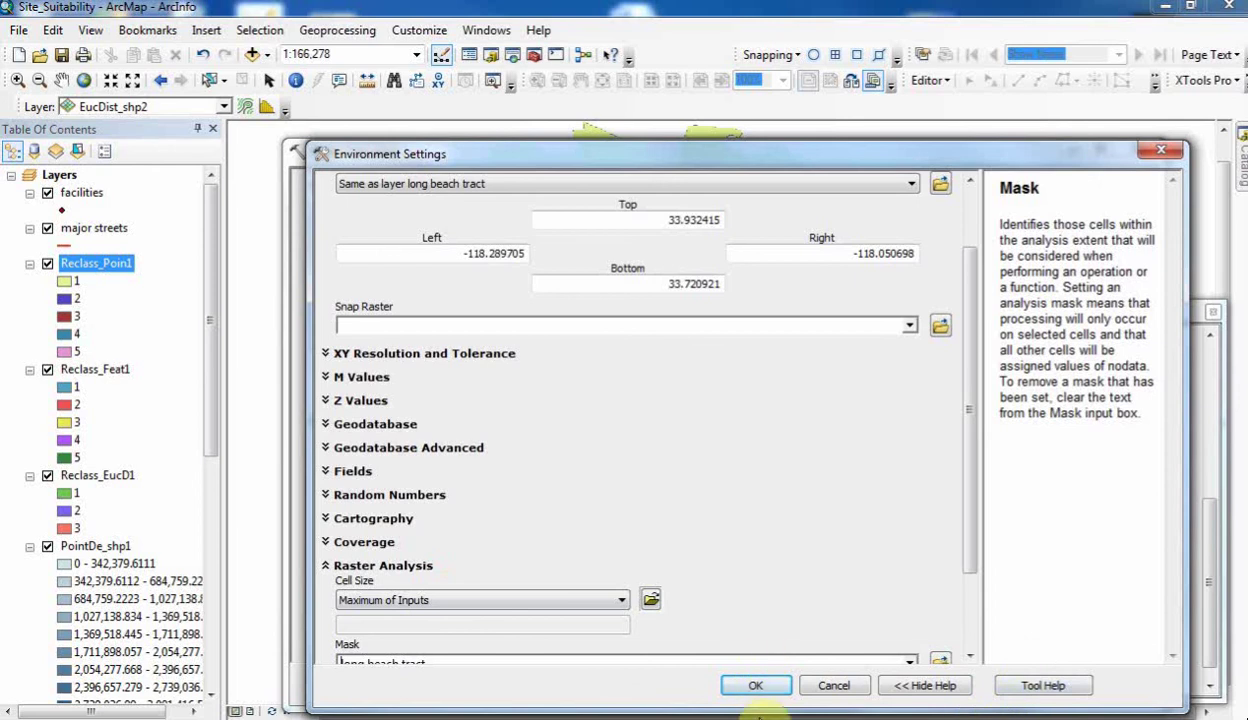
left_click(755, 685)
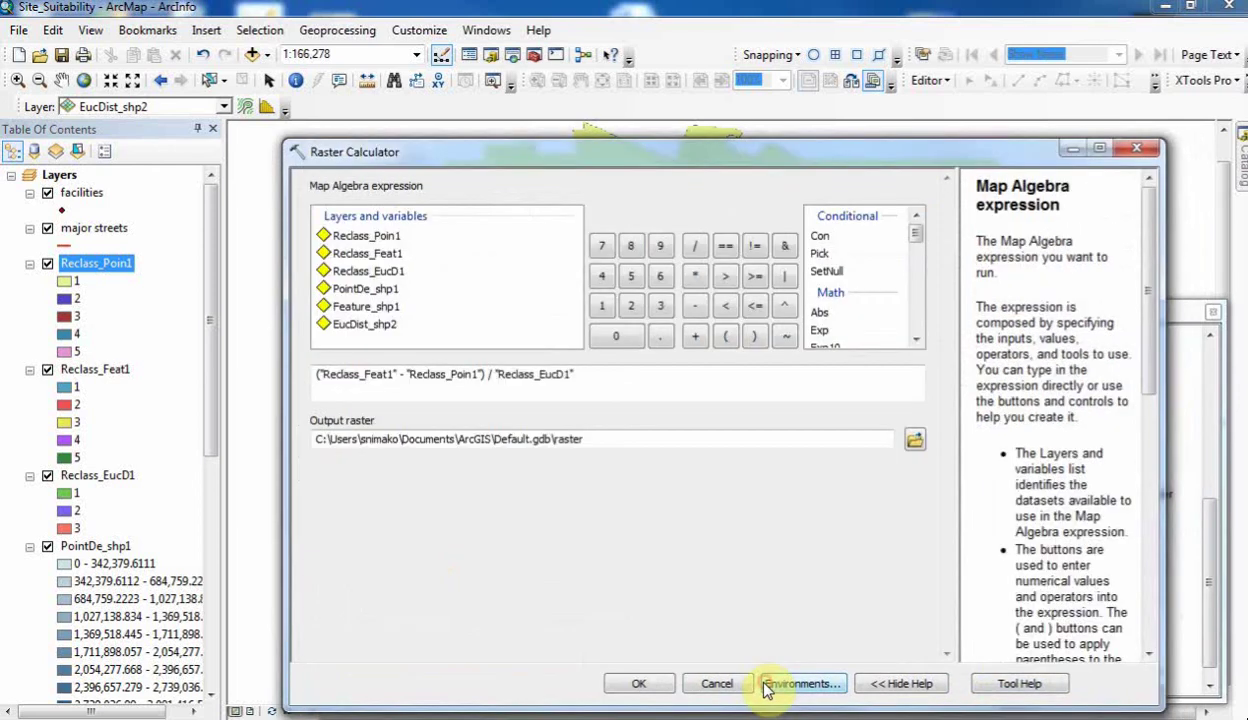
Run the Raster Calculator to create the -4 to 4 raster, then view and close its Layer Properties
left_click(638, 684)
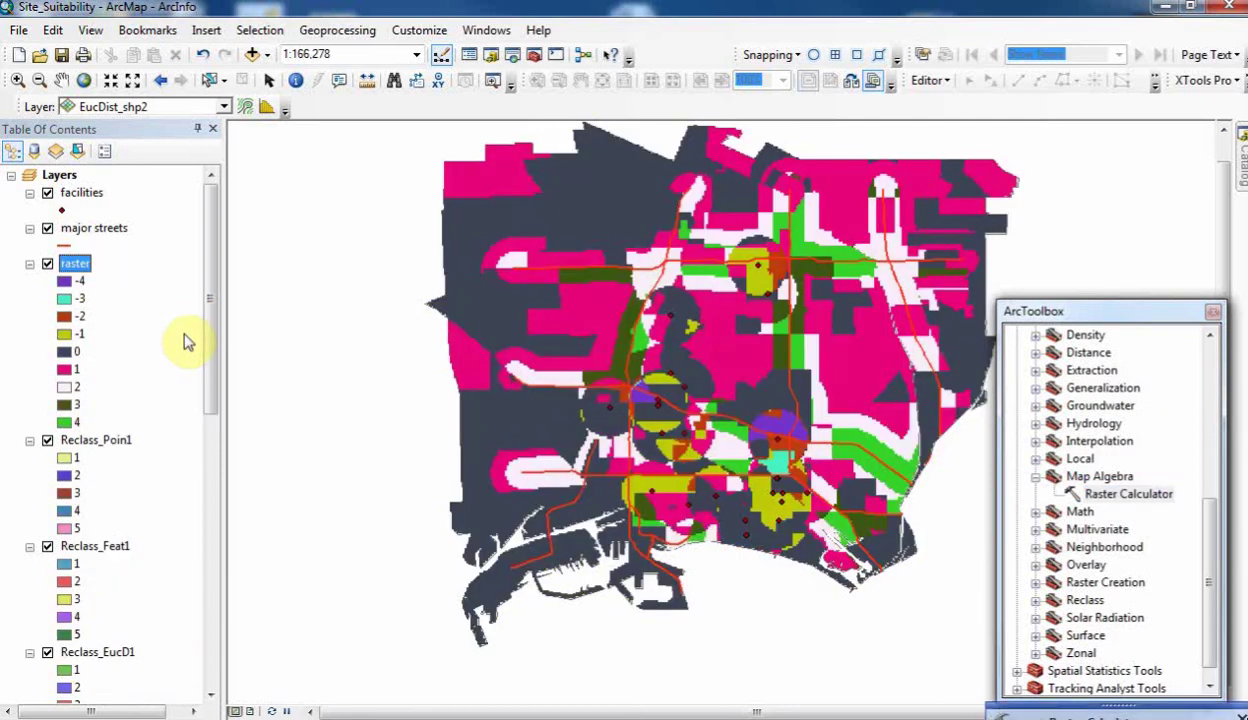
double_click(76, 264)
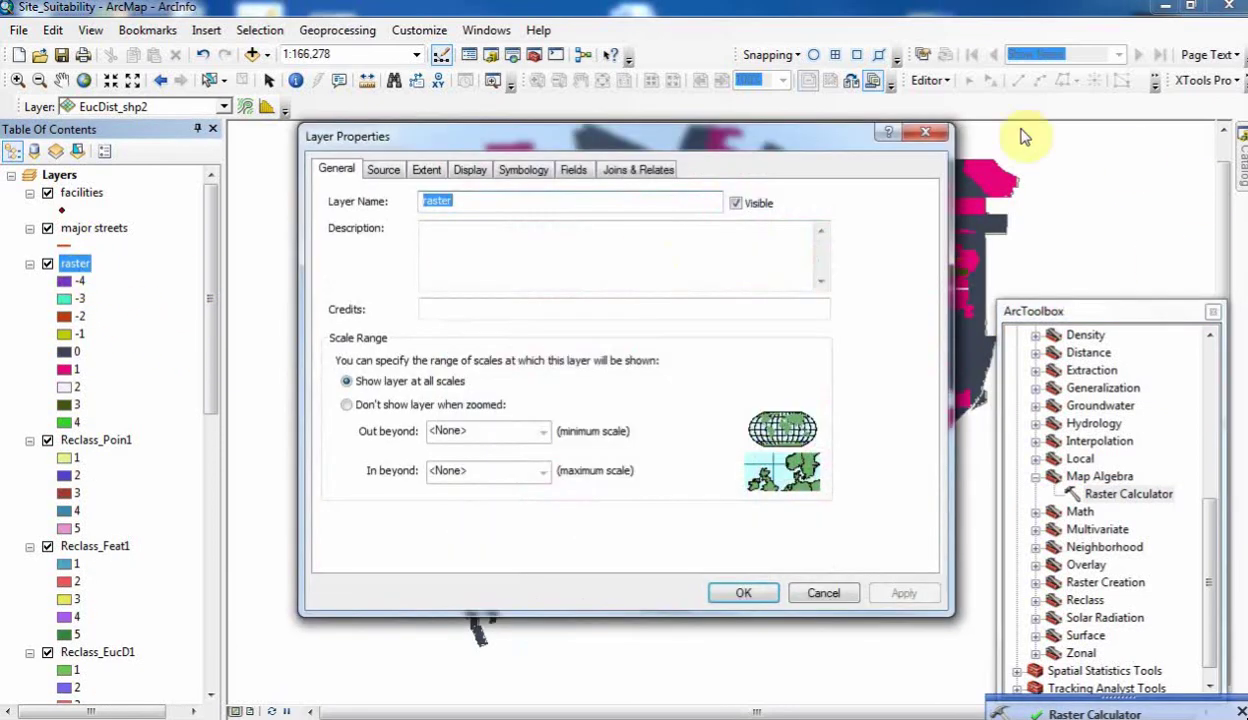
left_click(928, 130)
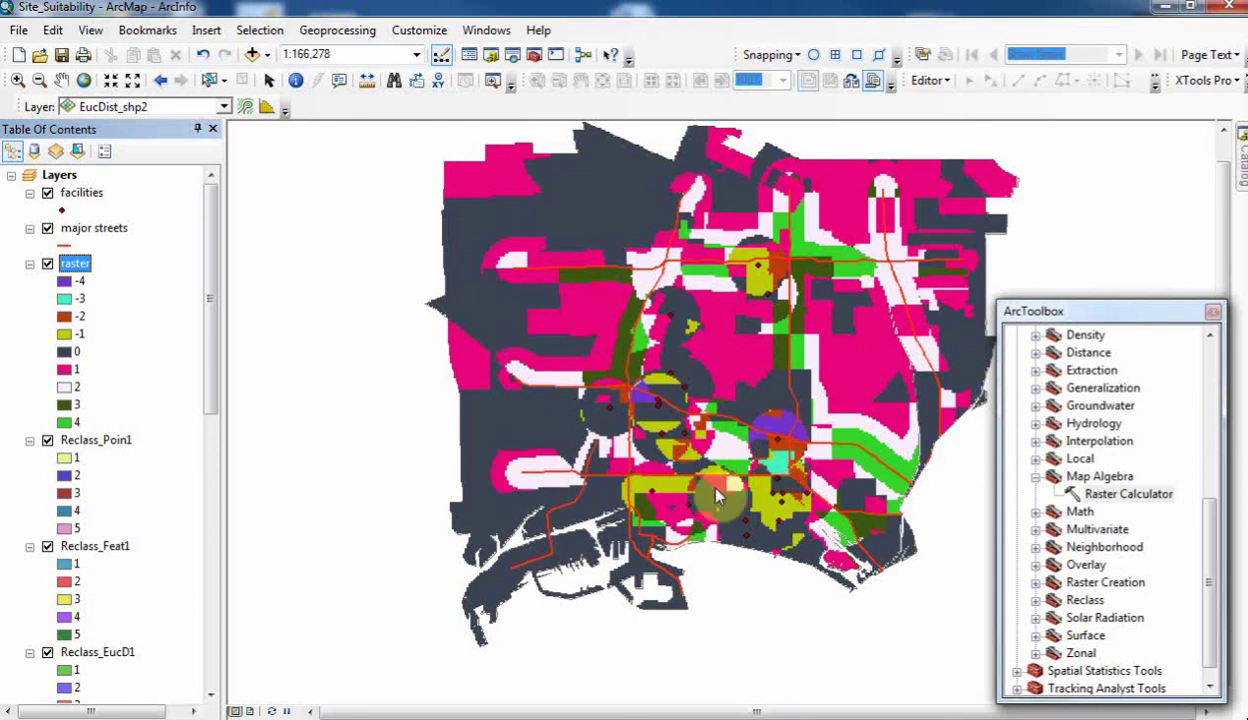
Switch the suitability raster's symbology to Classified, trying a brown-yellow-teal colour ramp first
double_click(75, 264)
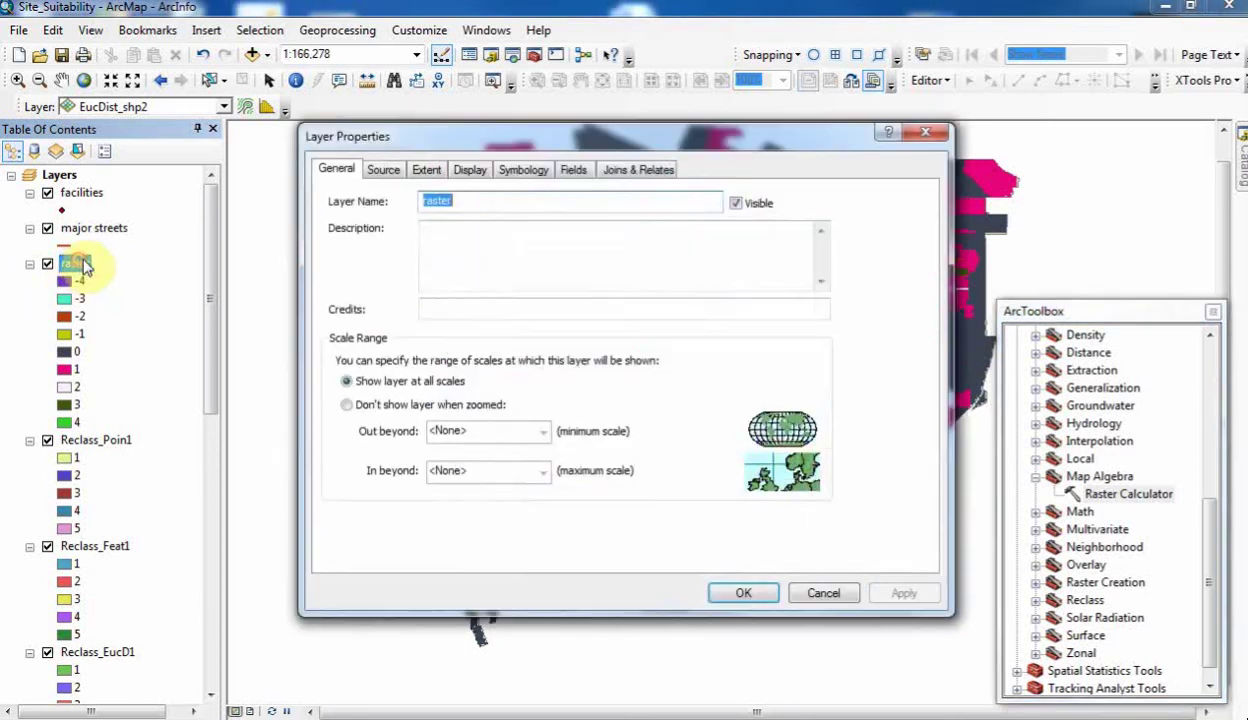
left_click(523, 170)
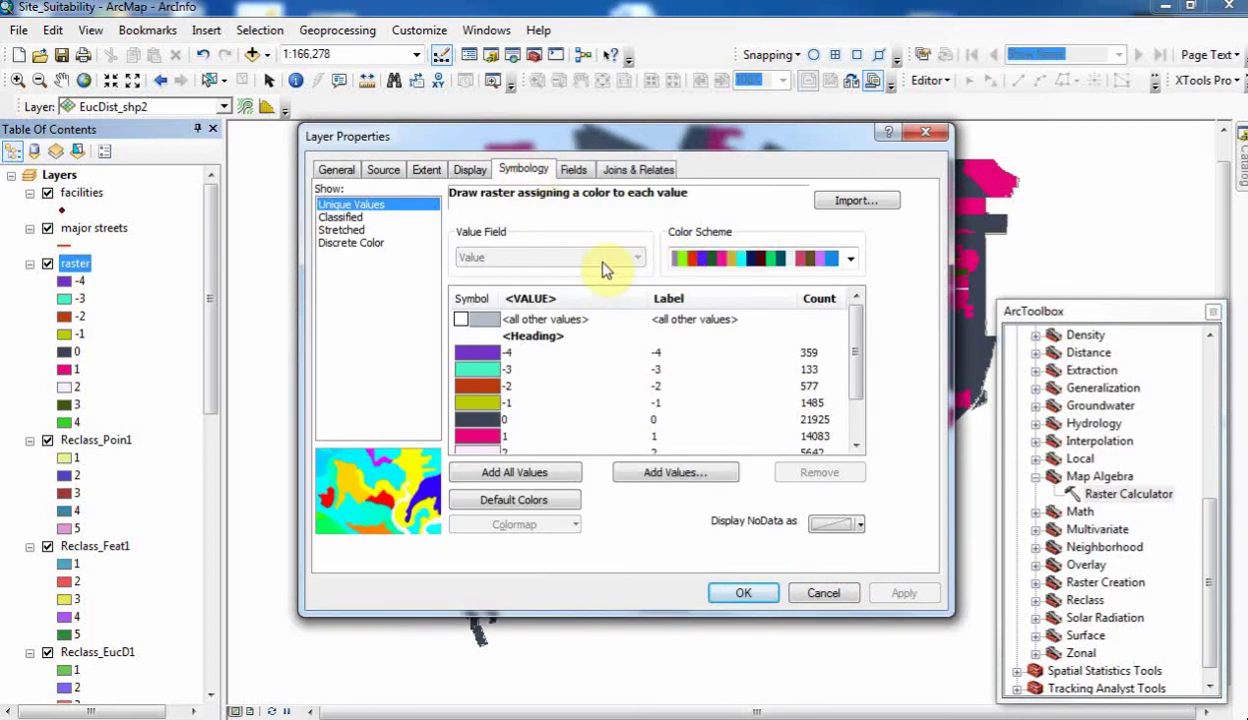
left_click(340, 217)
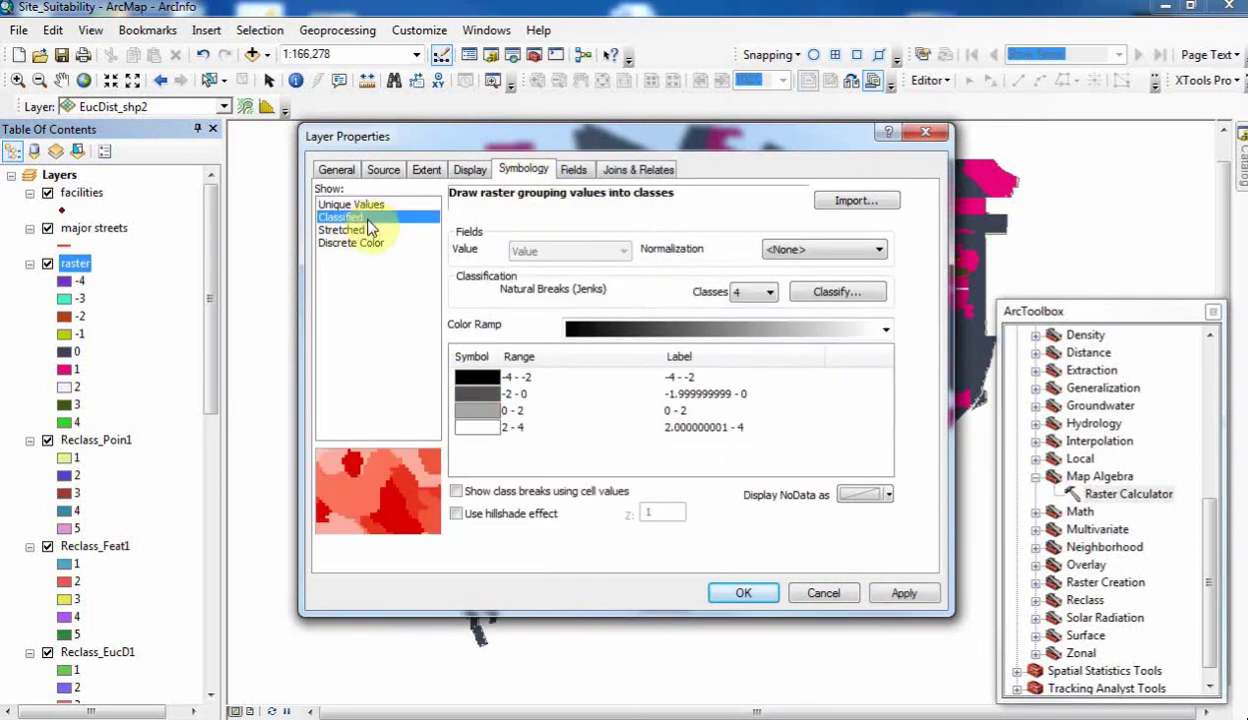
left_click(880, 333)
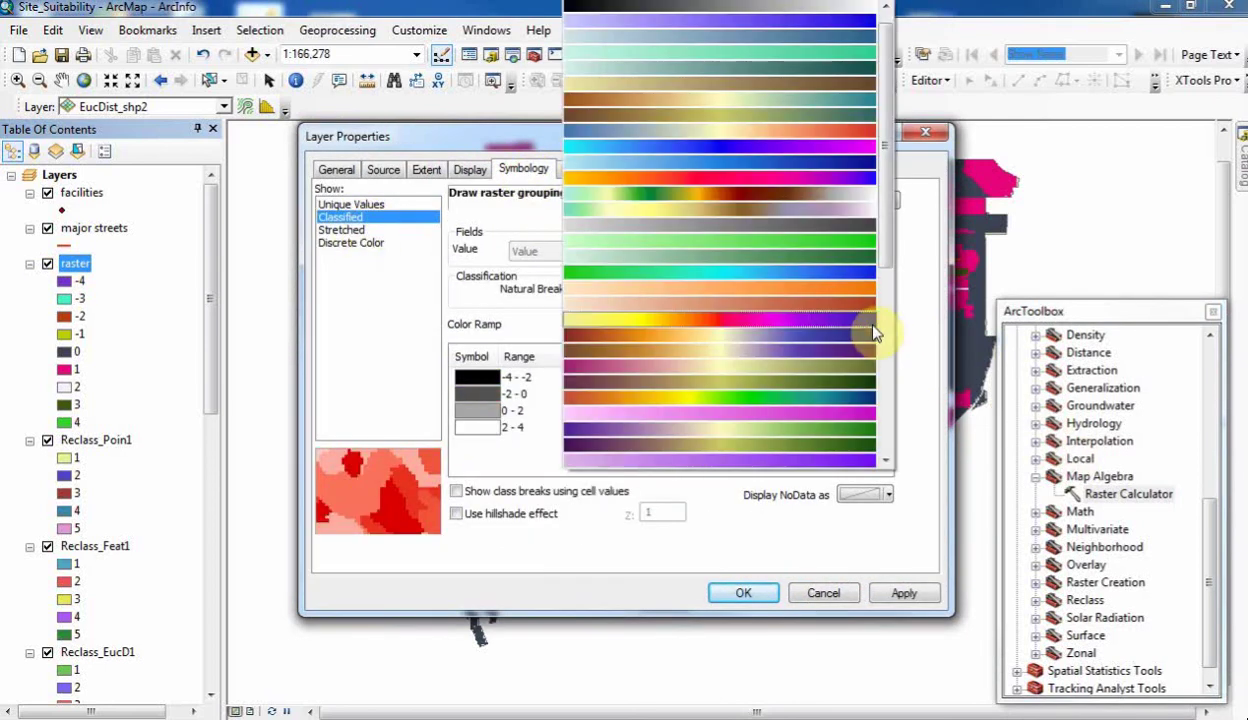
left_click(762, 100)
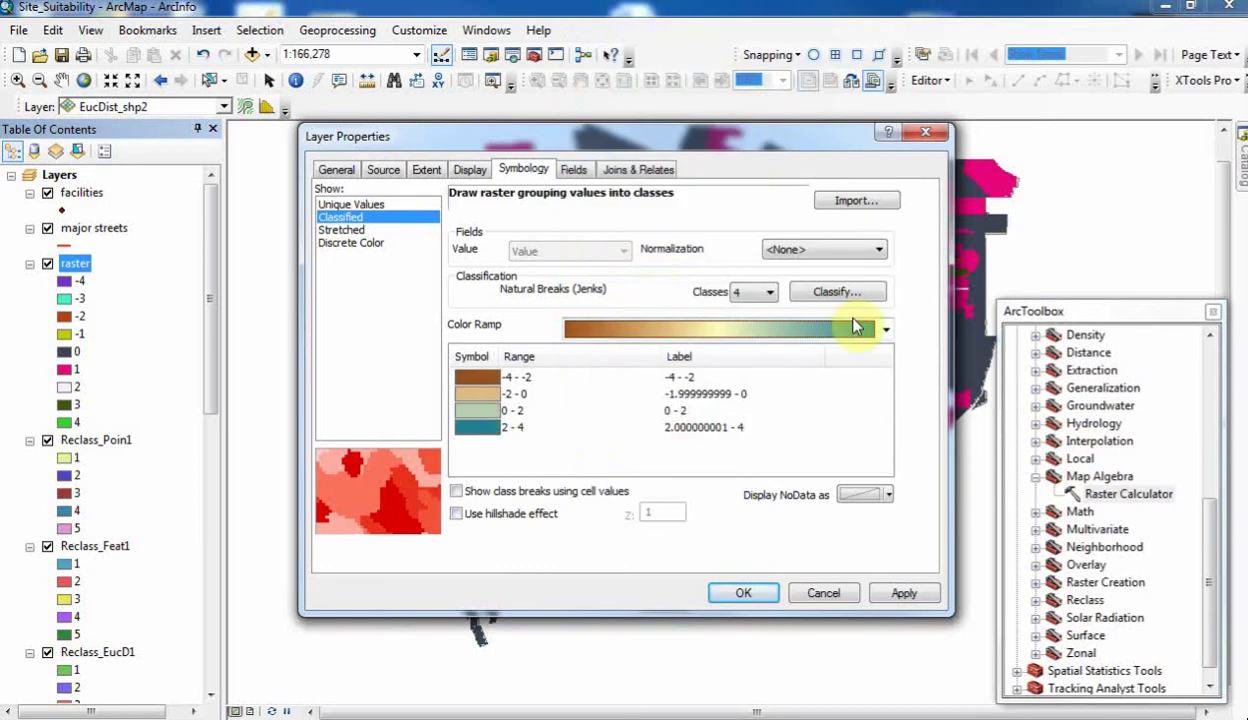
Apply the green-yellow-red ramp and flip its colours so red marks the lowest suitability values
left_click(792, 329)
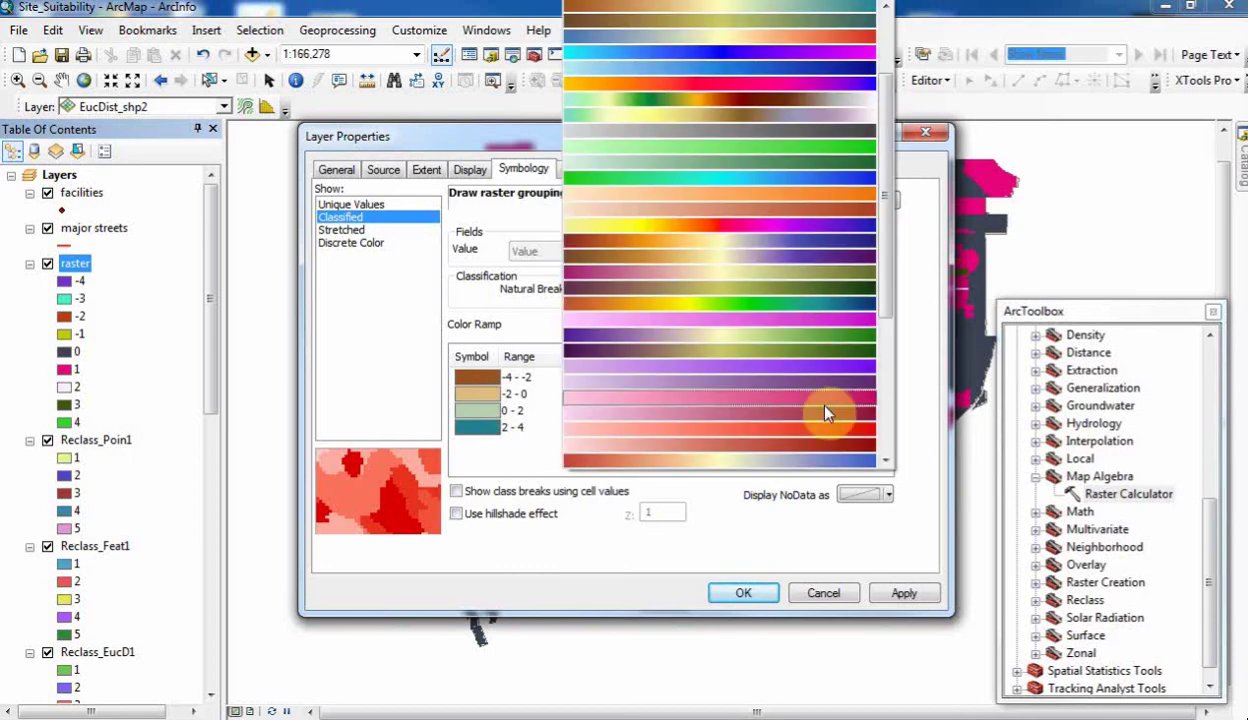
left_click_drag(878, 245, 893, 397)
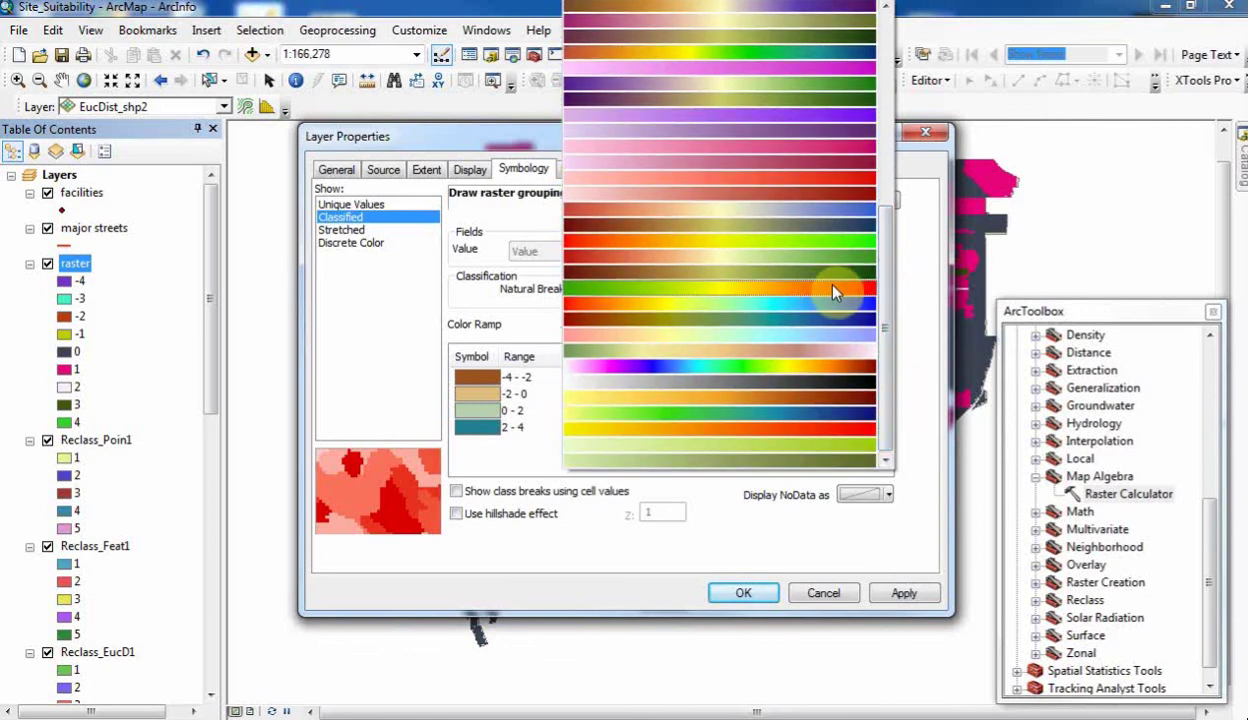
left_click(762, 275)
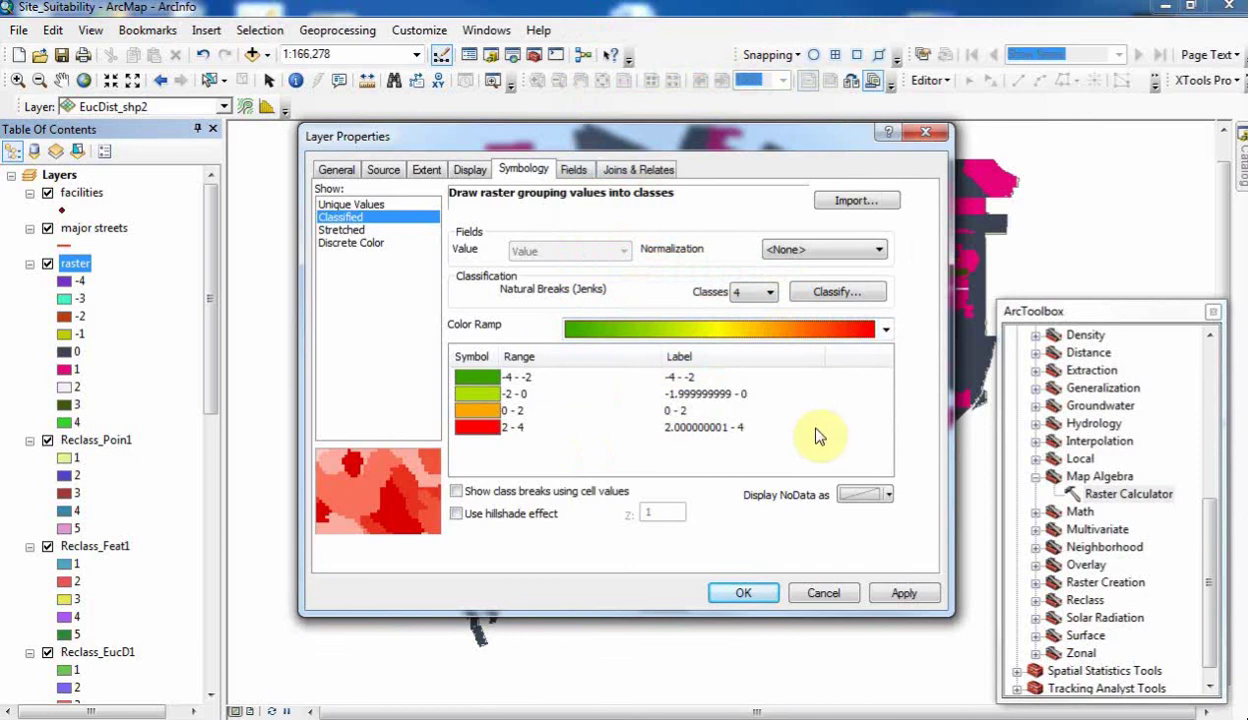
right_click(478, 360)
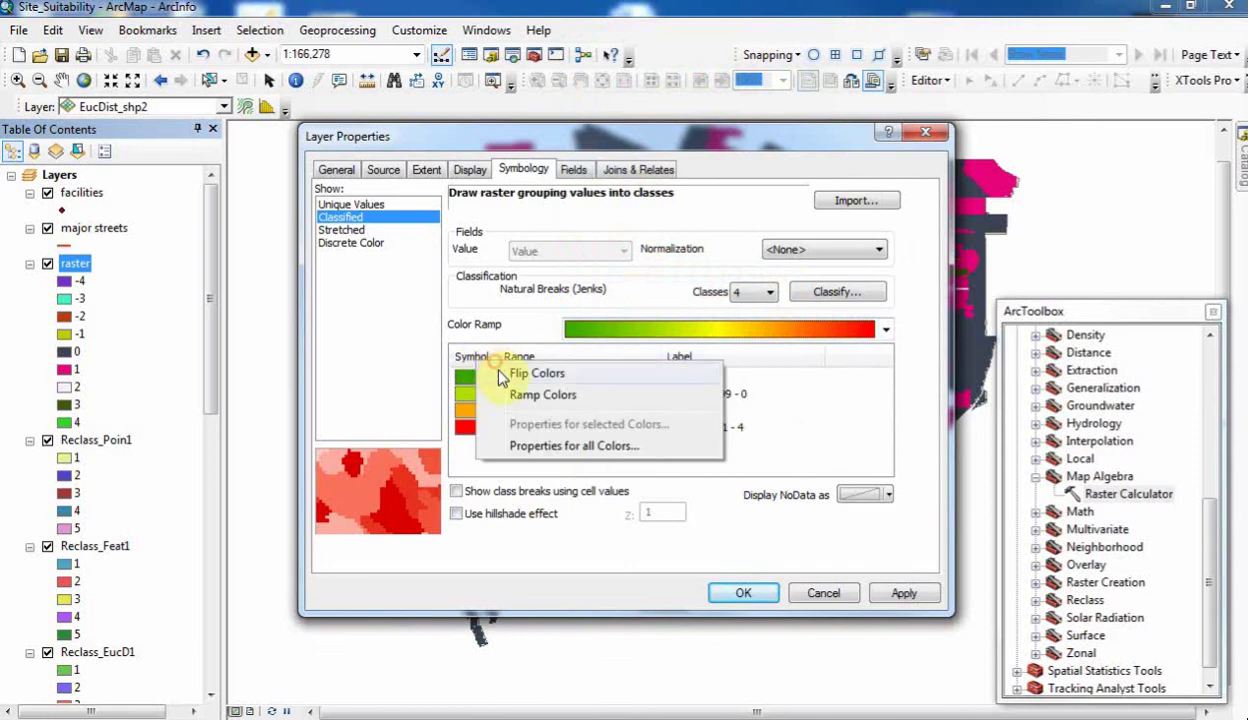
left_click(500, 372)
left_click(748, 593)
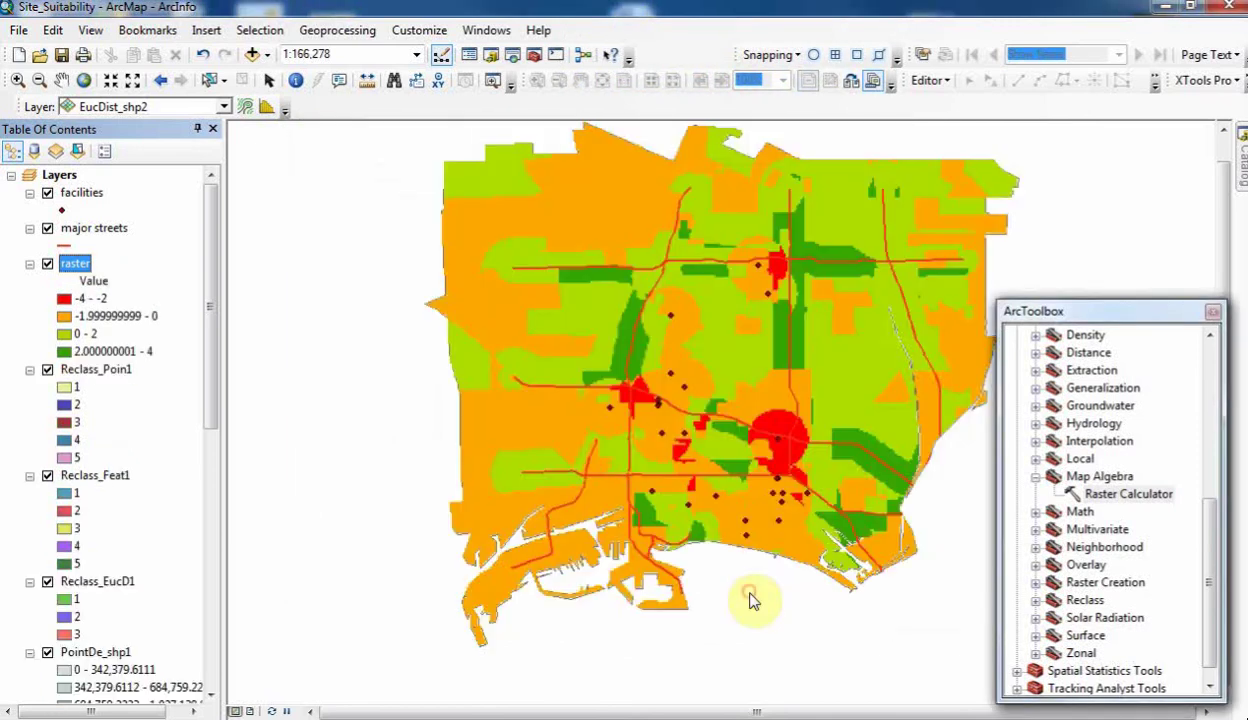